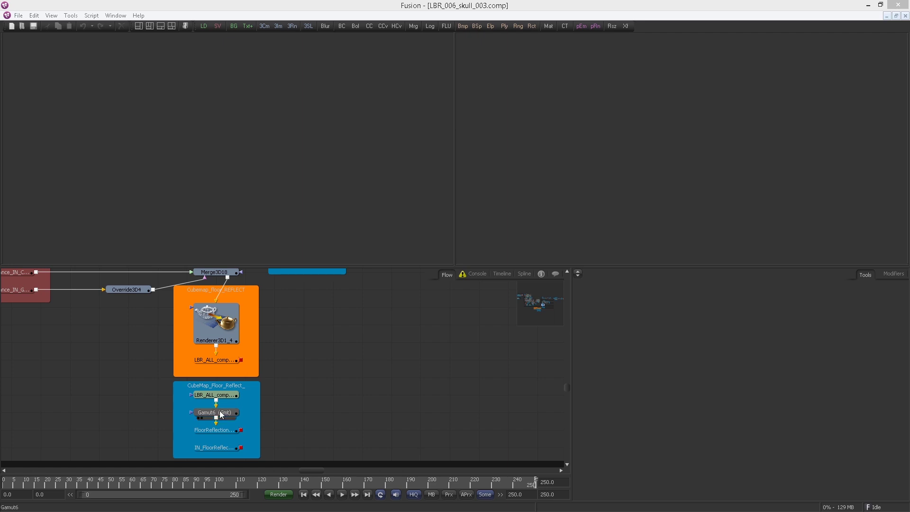
- Enlarge the flow overview map and show the final ColorCorrector7 output in the first viewer
drag(518, 325, 332, 415)
drag(456, 357, 550, 332)
scroll(148, 332, down, 4)
scroll(199, 339, up, 4)
mouse_move(107, 344)
mouse_down()
mouse_move(135, 310)
mouse_move(107, 348)
mouse_up()
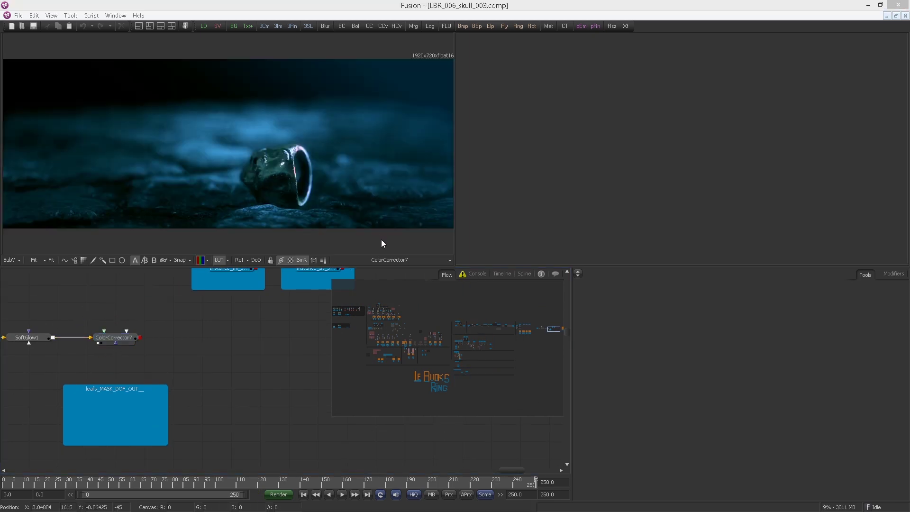
- Go to frame 210 and examine the ring's bright edge up close
click(290, 170)
scroll(290, 169, up, 4)
drag(303, 169, 225, 149)
scroll(225, 153, down, 2)
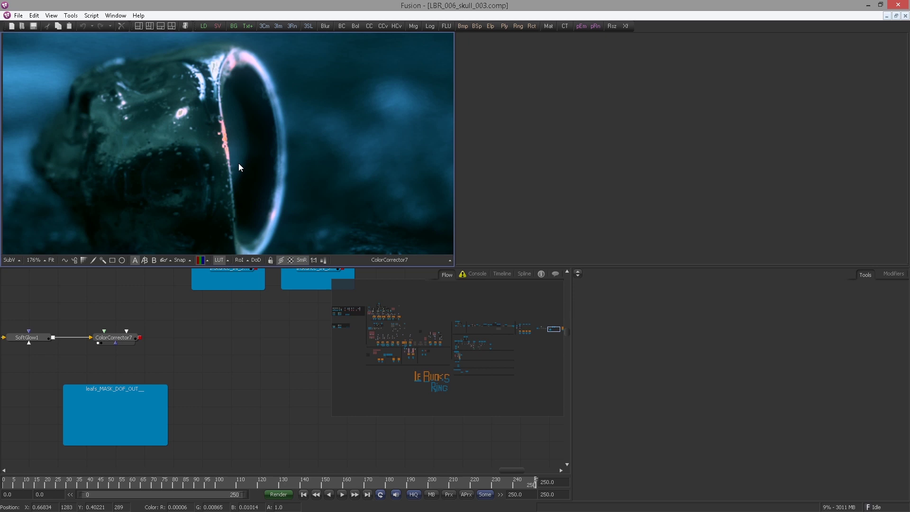
scroll(239, 167, down, 1)
click(450, 484)
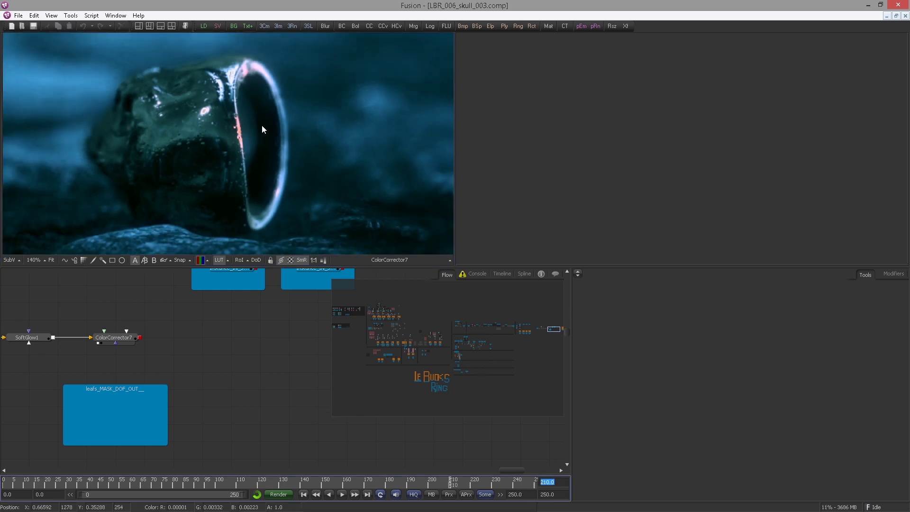
scroll(391, 205, up, 2)
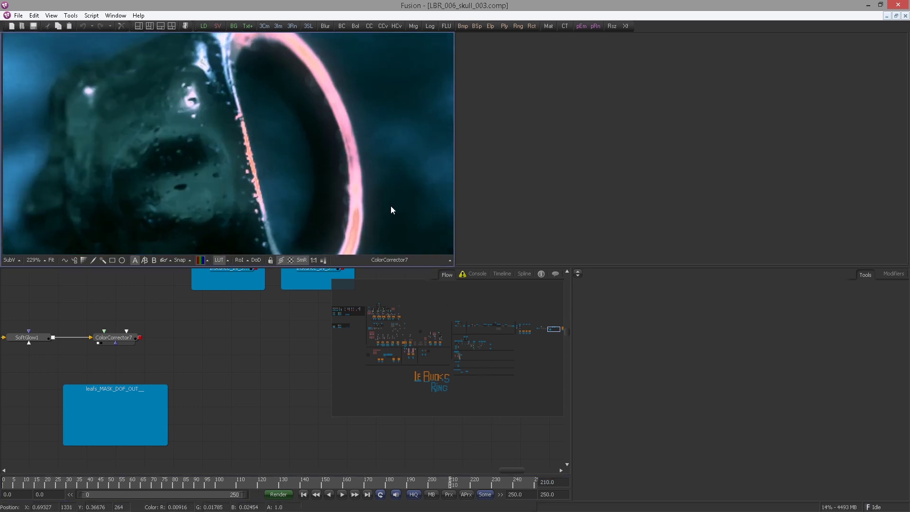
- Enlarge the image viewer downwards and sideways so that the whole ring fits in a bigger view
drag(391, 266, 393, 350)
scroll(283, 311, up, 3)
scroll(284, 311, down, 2)
scroll(195, 191, down, 3)
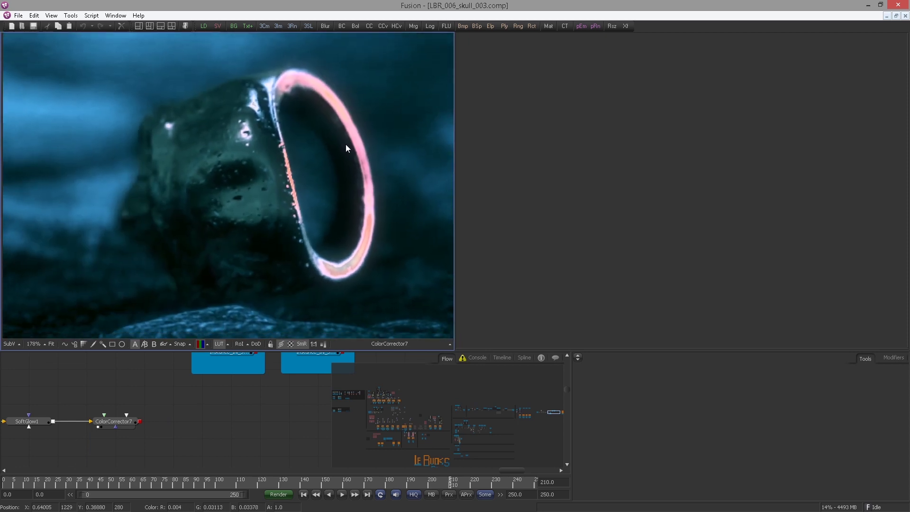
drag(345, 147, 361, 139)
drag(455, 194, 672, 199)
scroll(422, 190, down, 1)
- View the outputs of the grading nodes one by one, from SoftGlow1 back to ColorCurves1_1
drag(244, 379, 479, 356)
scroll(309, 365, down, 1)
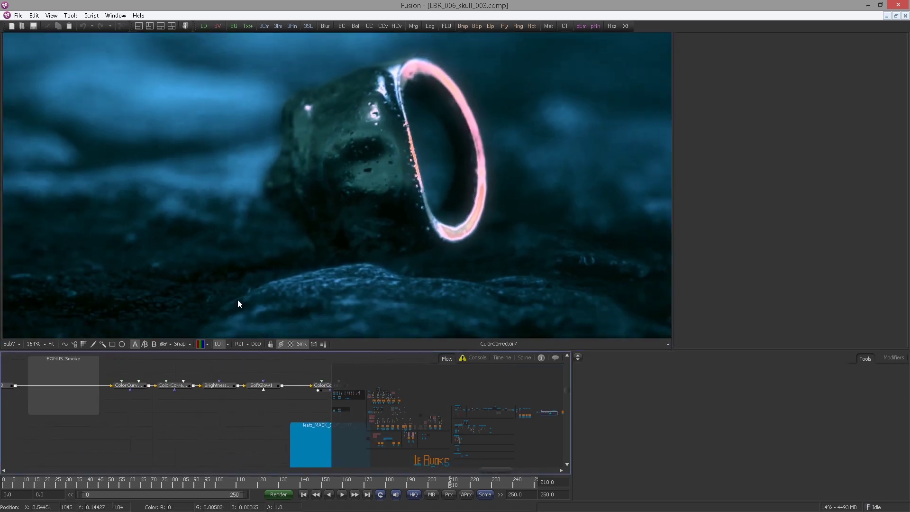
drag(270, 396, 288, 405)
click(285, 394)
drag(332, 223, 331, 221)
drag(144, 399, 266, 303)
drag(217, 400, 110, 382)
drag(169, 383, 227, 289)
drag(340, 370, 227, 303)
drag(199, 373, 197, 371)
drag(398, 217, 365, 211)
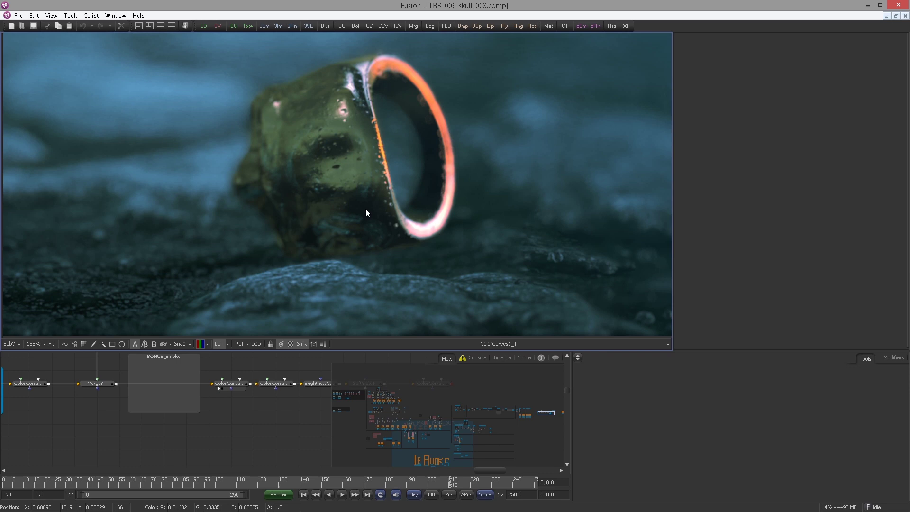
- Compare the ring's edge in the ColorCorrector6 output with the ungraded Merge3 output
scroll(403, 237, up, 3)
drag(403, 243, 268, 273)
drag(276, 383, 272, 286)
drag(204, 210, 244, 264)
scroll(298, 278, down, 2)
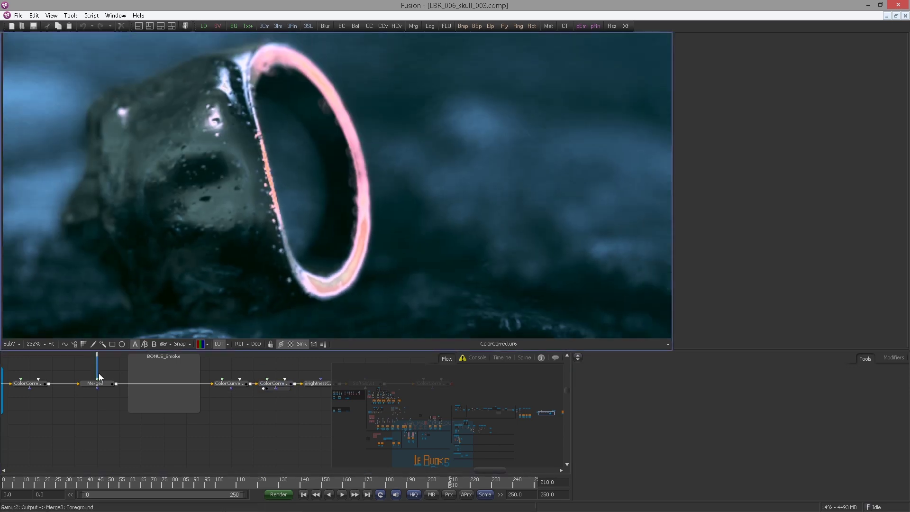
drag(97, 382, 209, 199)
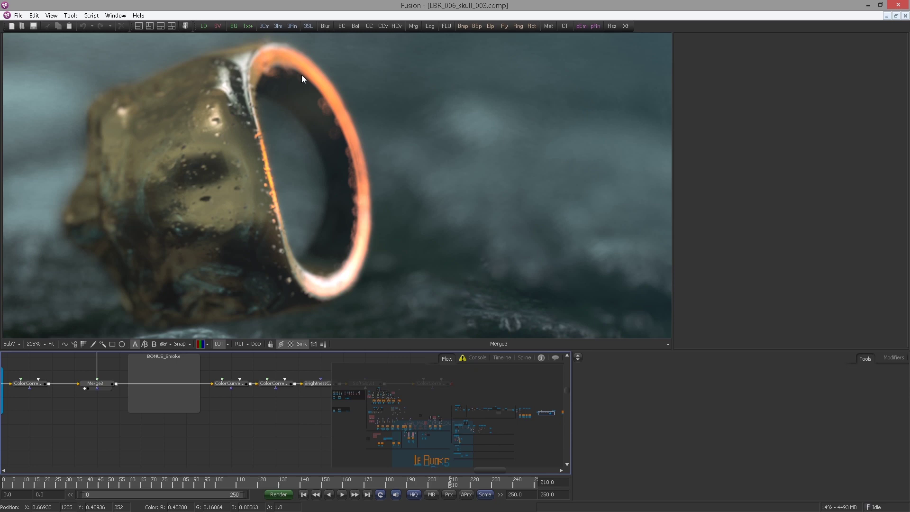
- Open the ColorCorrector6 settings and compare its output with that of ColorCurves1_1 along the ring's lower edge
drag(271, 357, 237, 361)
drag(196, 387, 228, 242)
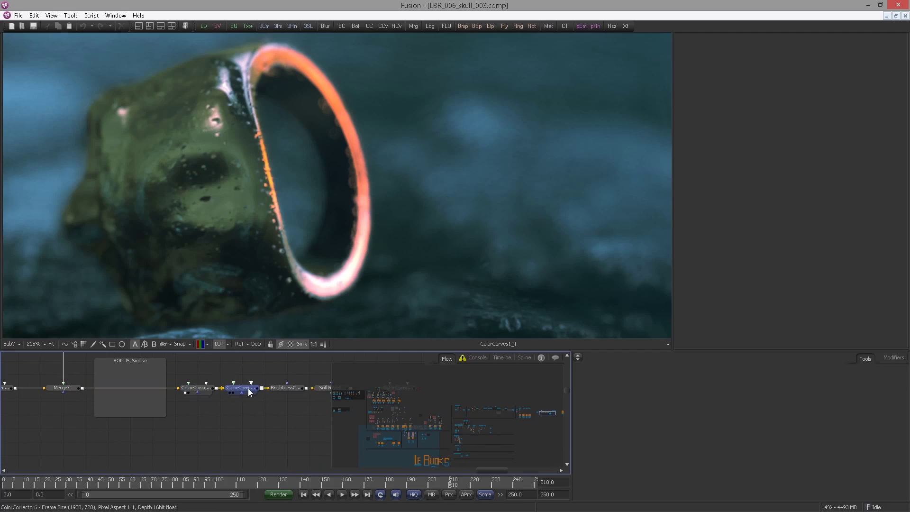
click(248, 392)
drag(67, 391, 156, 308)
drag(235, 387, 439, 197)
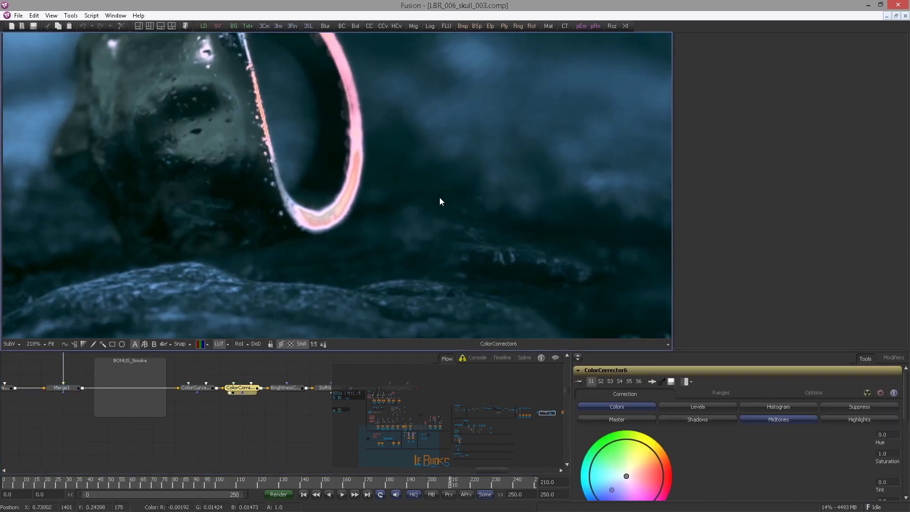
scroll(386, 178, up, 3)
drag(204, 388, 196, 313)
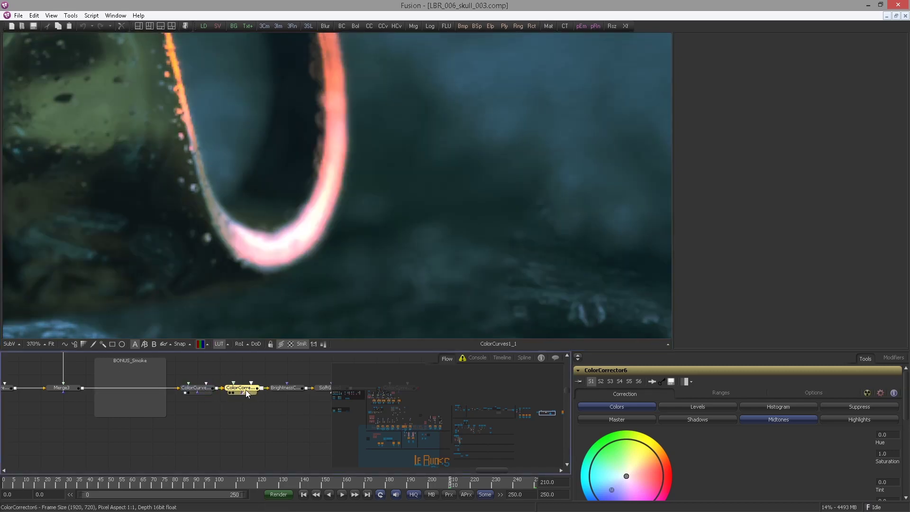
drag(246, 392, 247, 378)
drag(251, 347, 256, 246)
drag(199, 391, 251, 302)
drag(244, 391, 278, 258)
- Toggle ColorCorrector6 on and off repeatedly to judge its effect, leaving it bypassed
key(ctrl+p)
key(ctrl+p)
key(ctrl+p)
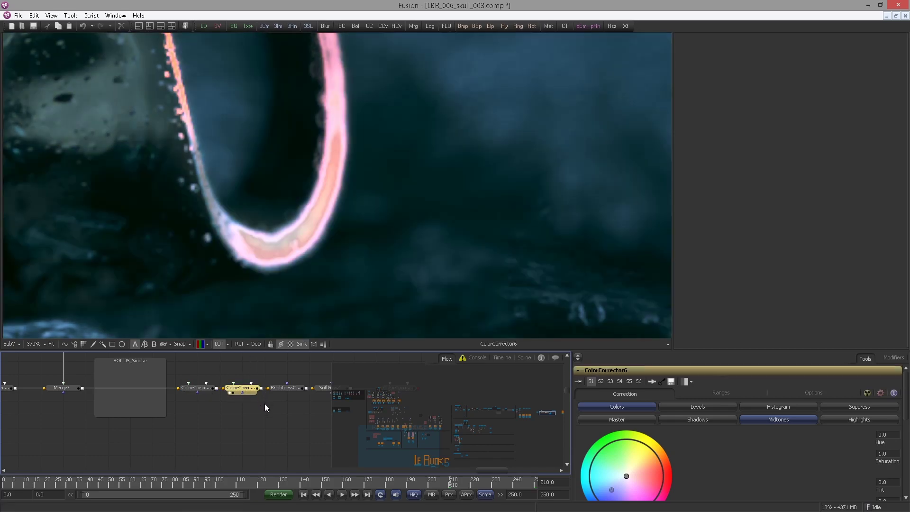
key(ctrl+p)
key(ctrl+p)
key(ctrl+p)
key(ctrl+p)
key(ctrl+p)
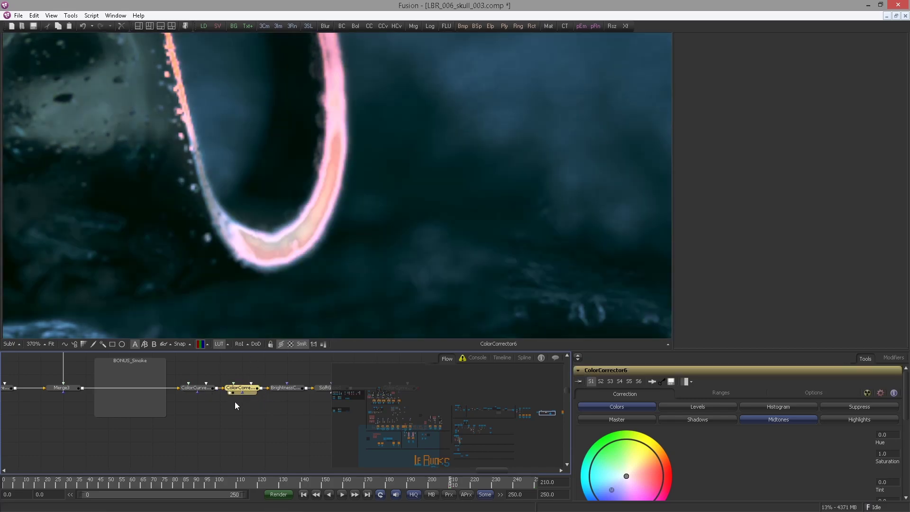
click(244, 399)
click(247, 389)
key(ctrl+p)
- Show the final ColorCorrector7 result in the first viewer and move the bypassed ColorCorrector6 slightly below the node chain
drag(227, 261, 86, 223)
drag(232, 240, 280, 224)
drag(245, 392, 124, 369)
drag(275, 365, 267, 249)
scroll(266, 253, up, 3)
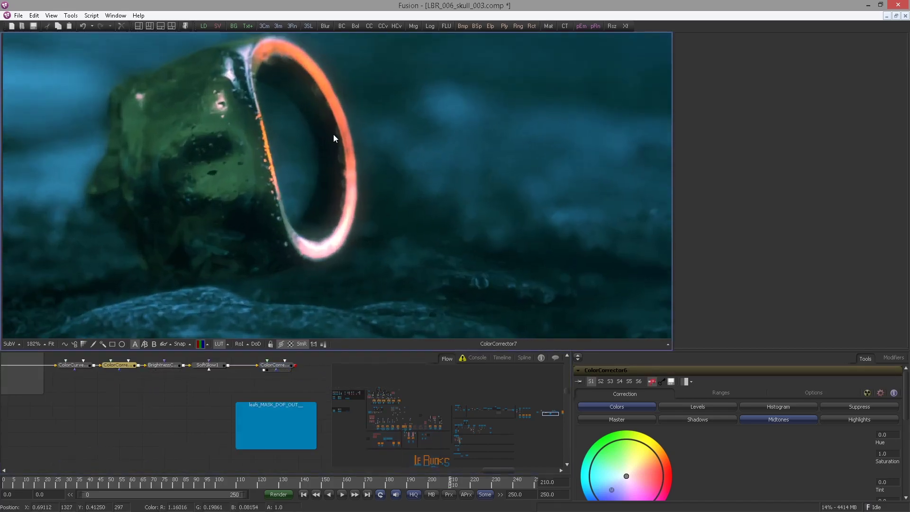
drag(252, 213, 312, 224)
drag(130, 356, 204, 374)
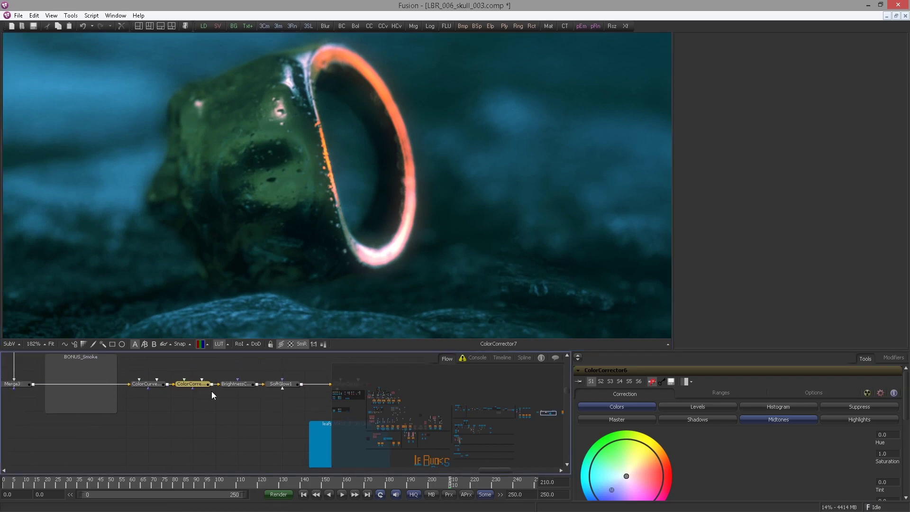
drag(194, 385, 195, 398)
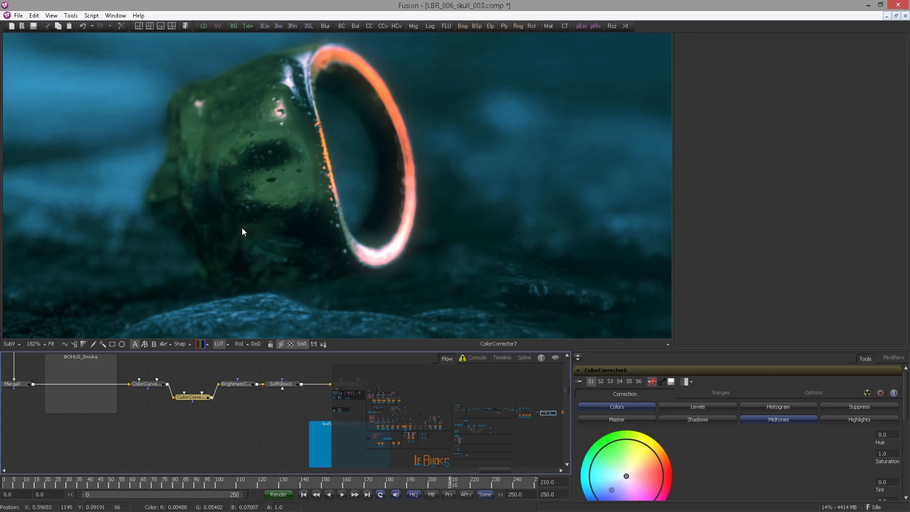
scroll(316, 189, down, 1)
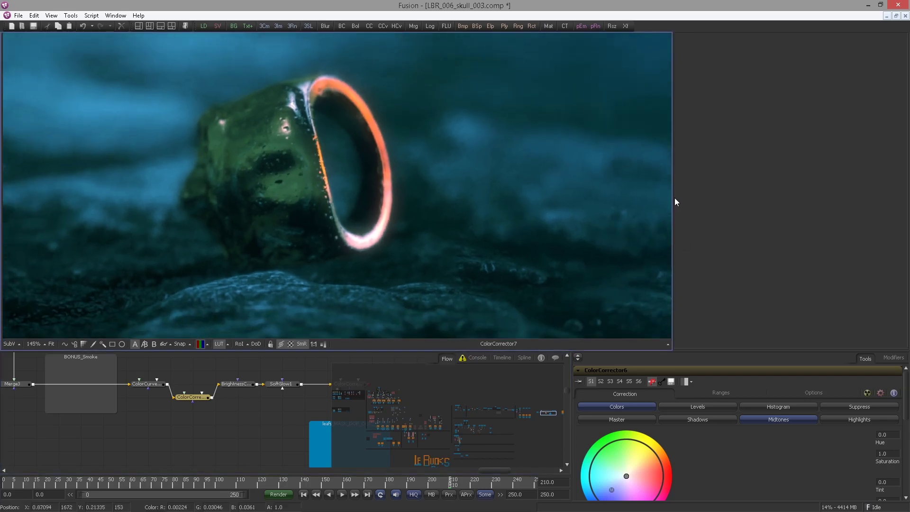
- Narrow the first viewer, show the skull's ChannelBoolean1 and CookTorrance1 materials in the second viewer, and select CookTorrance1
drag(674, 198, 544, 197)
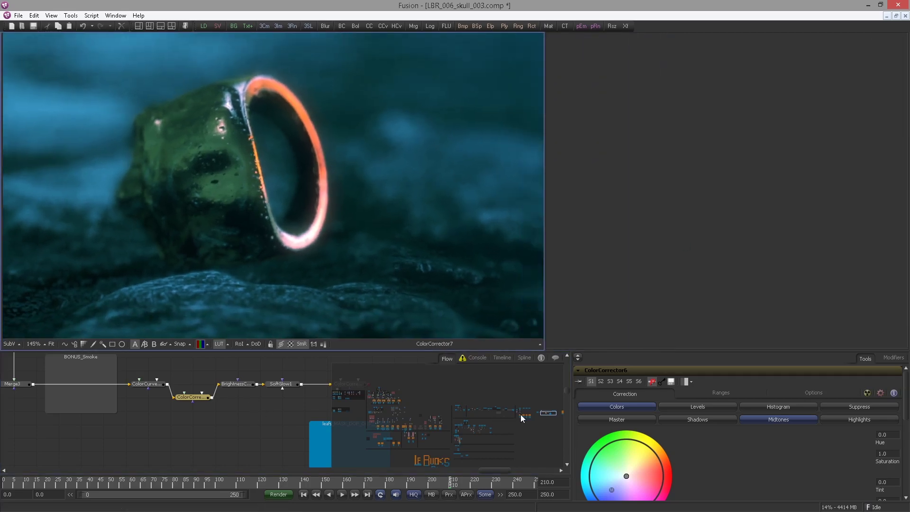
drag(551, 414, 371, 411)
scroll(194, 379, down, 5)
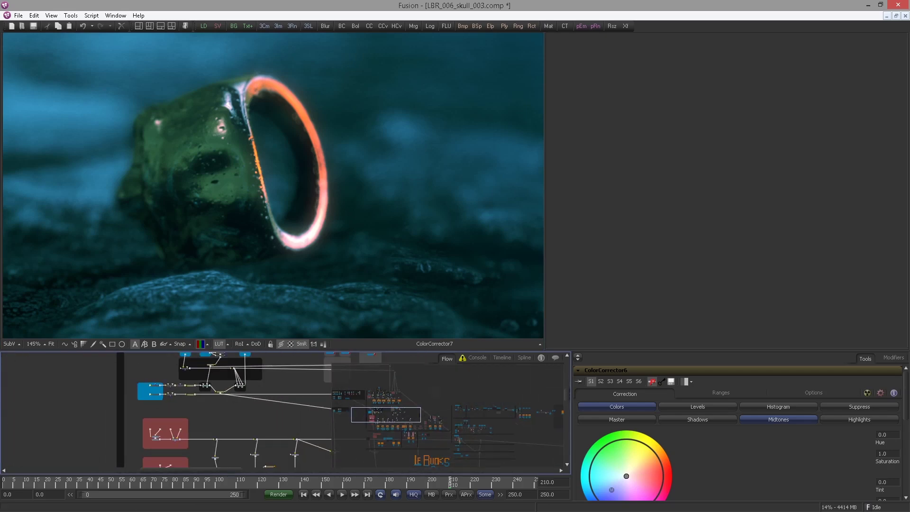
drag(99, 405, 56, 460)
scroll(208, 434, up, 6)
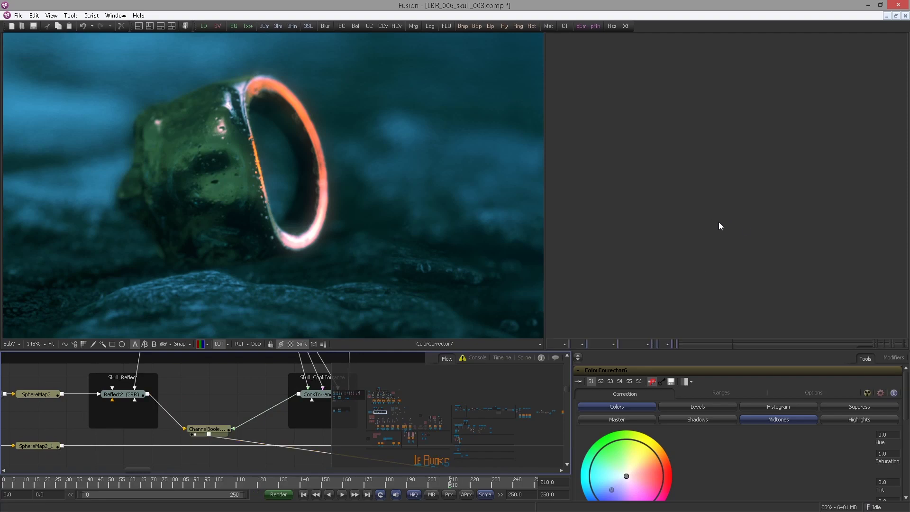
drag(719, 169, 611, 142)
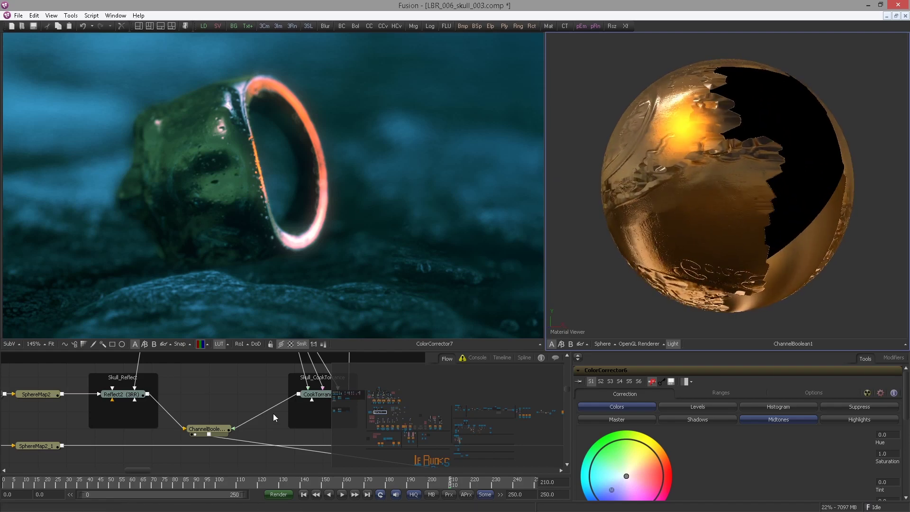
drag(274, 416, 692, 171)
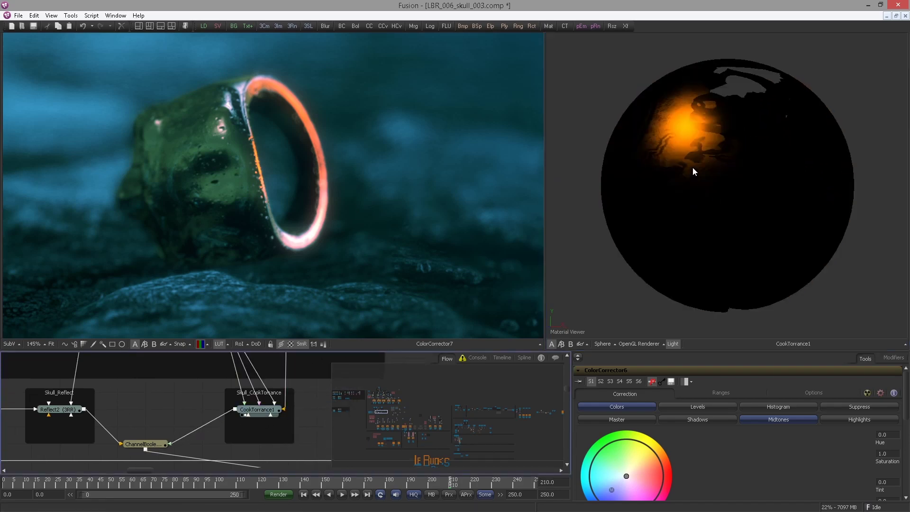
click(256, 409)
- Try a specular intensity of 0.5 on CookTorrance1 and restore it to 1.0
drag(890, 424, 840, 437)
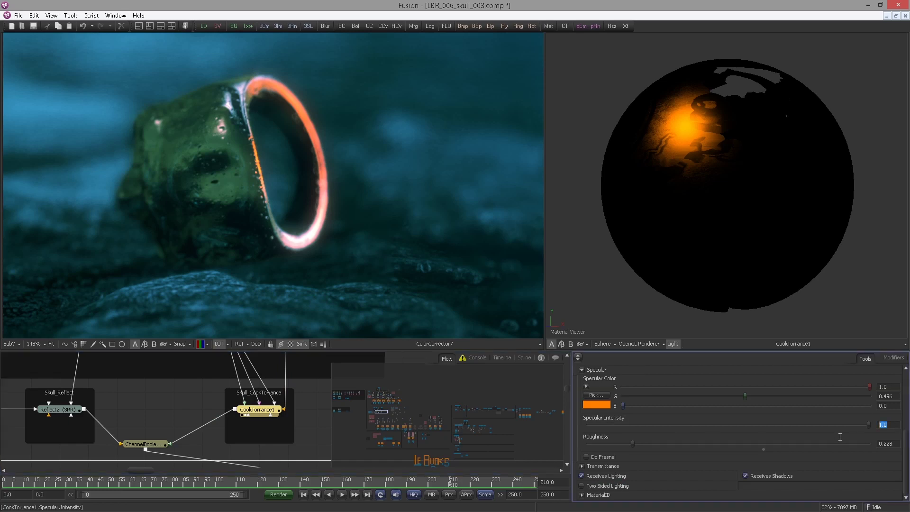
text(0.5)
key(Tab)
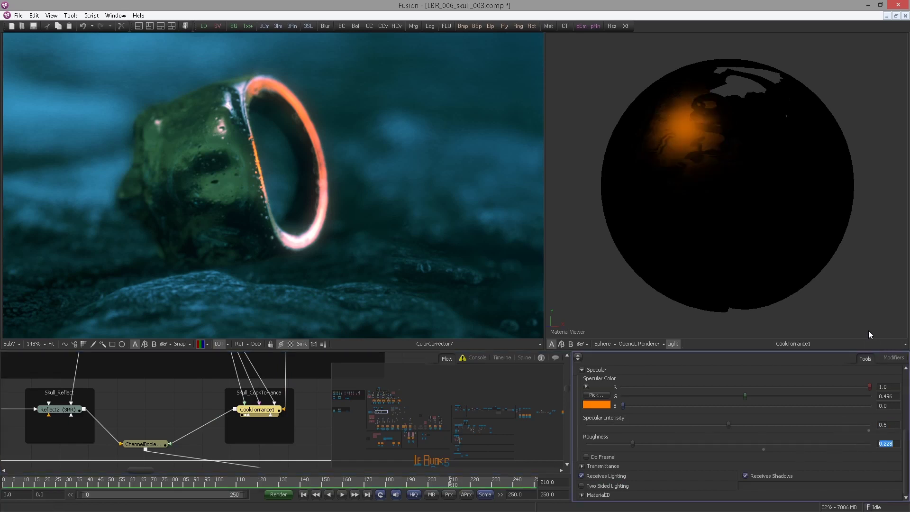
drag(717, 425, 872, 430)
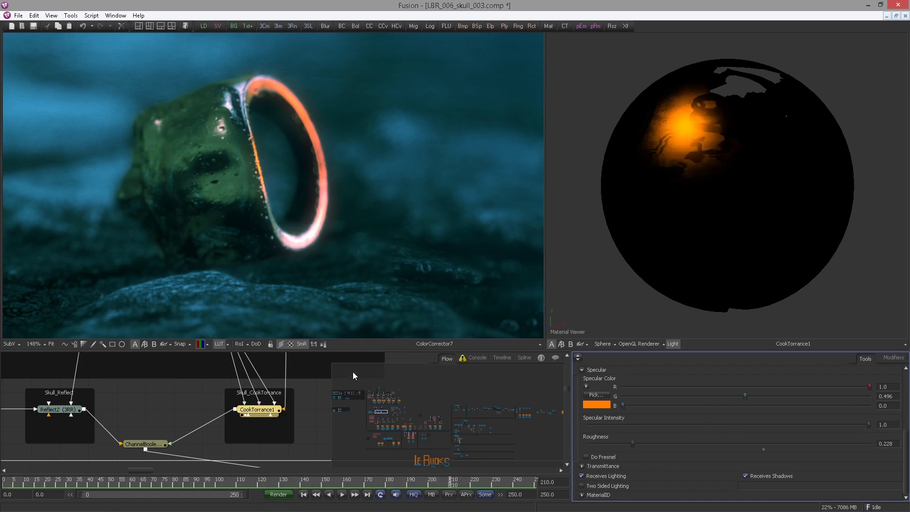
- Move the Skull_Gold loader aside and connect the saver of the gold render above directly to Gamut3
drag(381, 417, 382, 425)
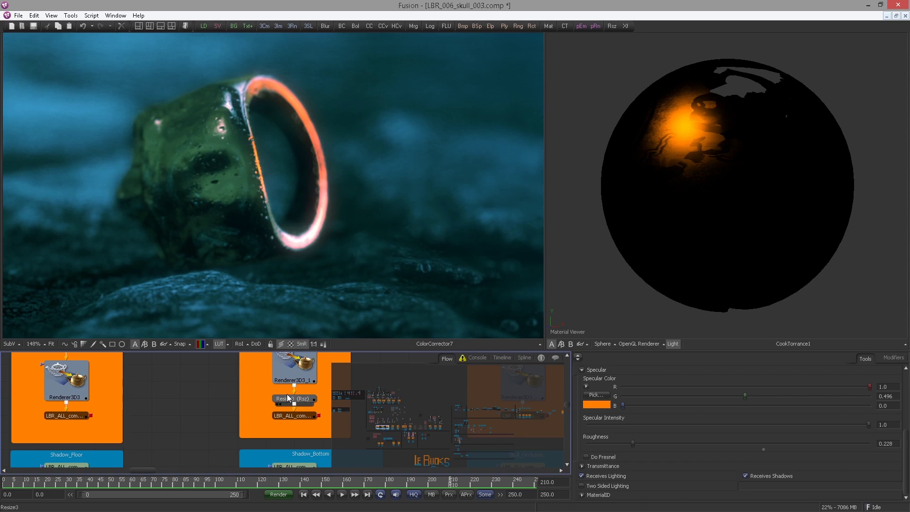
drag(287, 394, 236, 373)
scroll(236, 372, down, 2)
drag(303, 416, 144, 347)
scroll(236, 395, down, 3)
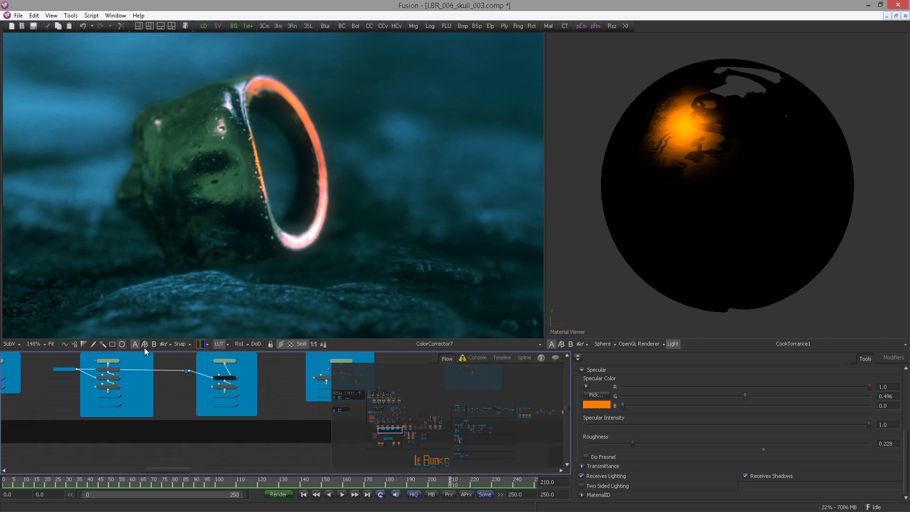
scroll(240, 397, up, 3)
drag(254, 428, 90, 413)
scroll(177, 393, down, 2)
scroll(177, 393, up, 3)
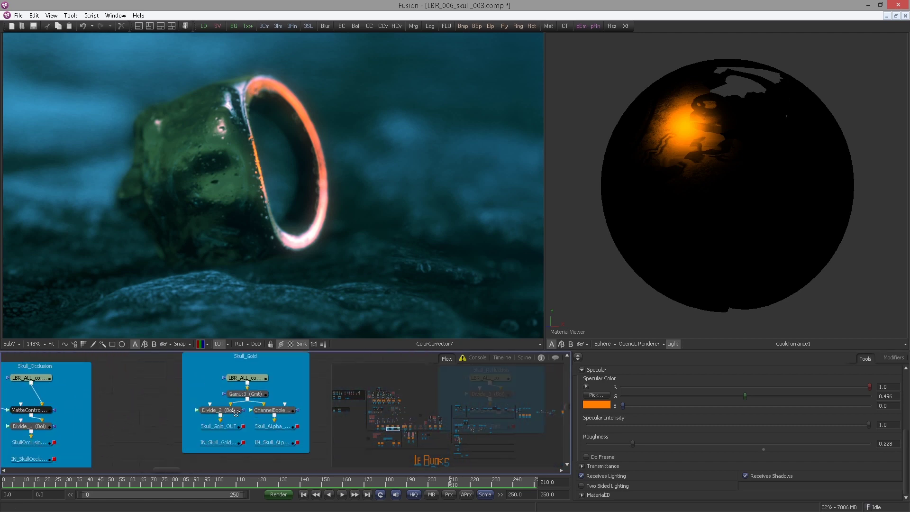
drag(227, 365, 204, 382)
scroll(266, 354, up, 1)
drag(249, 403, 272, 412)
scroll(242, 403, down, 1)
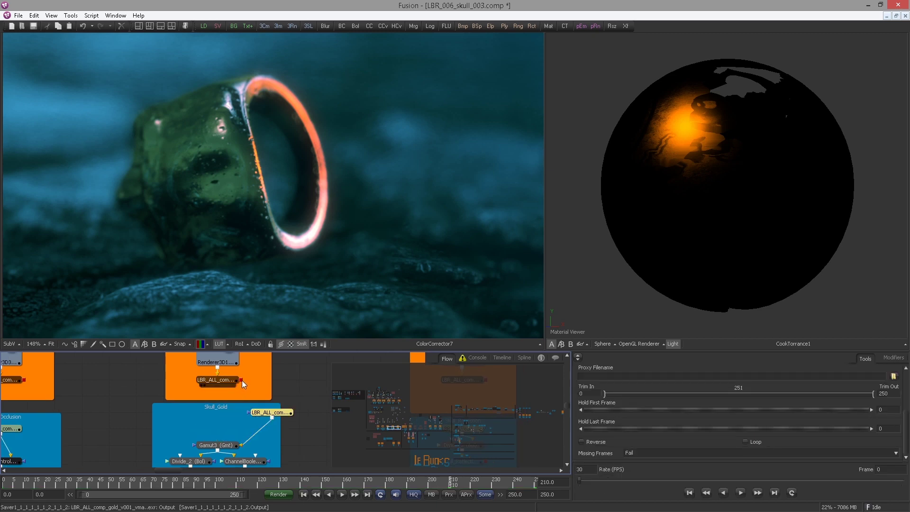
drag(241, 380, 237, 439)
drag(203, 410, 197, 391)
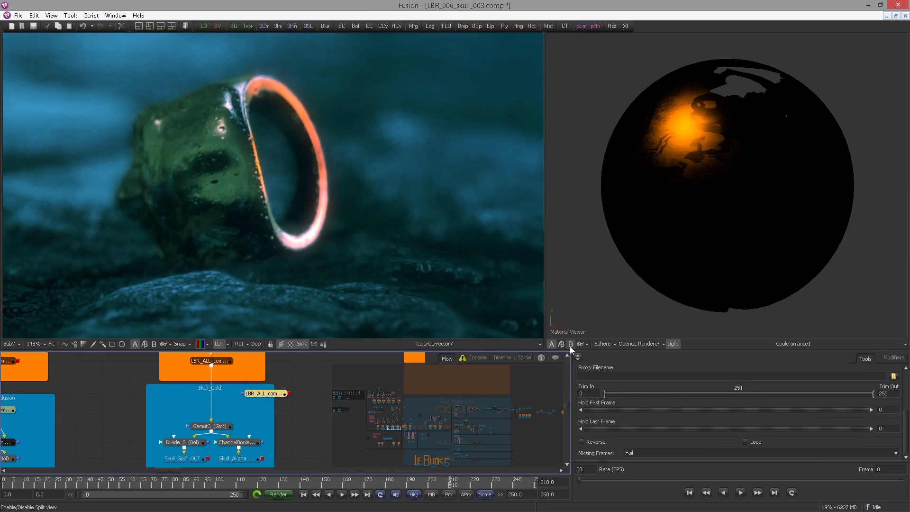
- Set the specular intensity of the skull's CookTorrance1 material to 0.5
scroll(735, 412, up, 2)
drag(399, 431, 384, 422)
scroll(220, 406, down, 3)
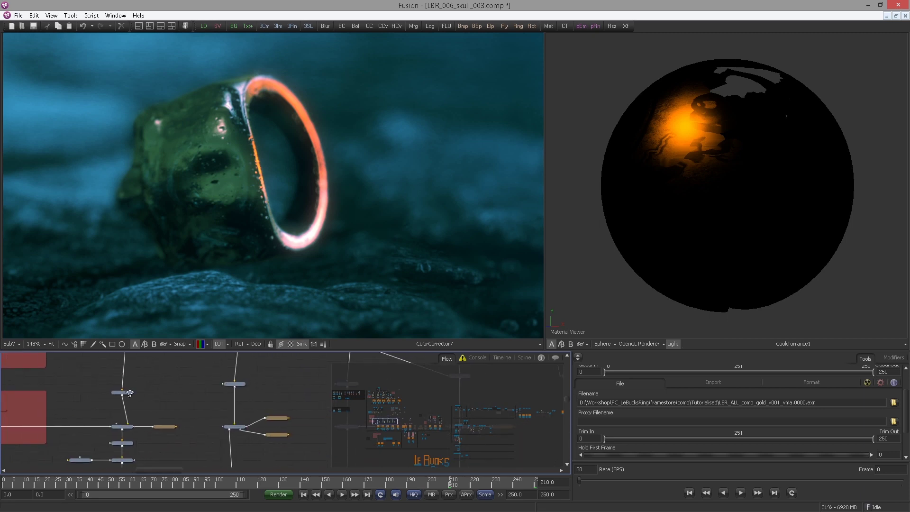
drag(198, 368, 174, 480)
scroll(185, 402, down, 2)
scroll(171, 466, up, 5)
drag(299, 407, 227, 464)
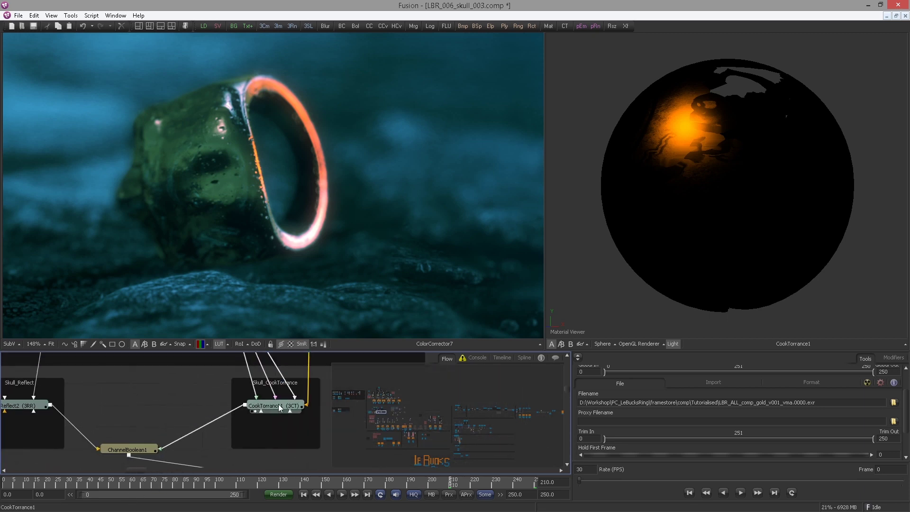
click(278, 405)
click(882, 424)
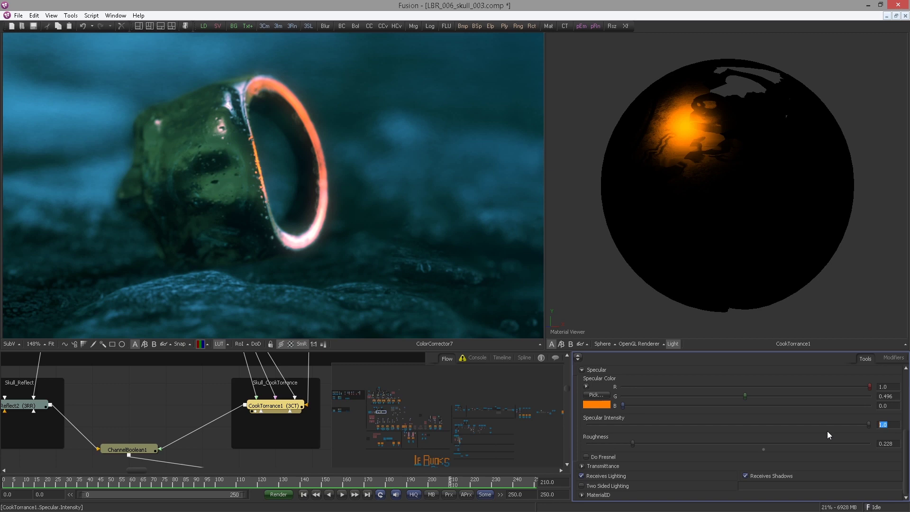
text(0.5)
key(Tab)
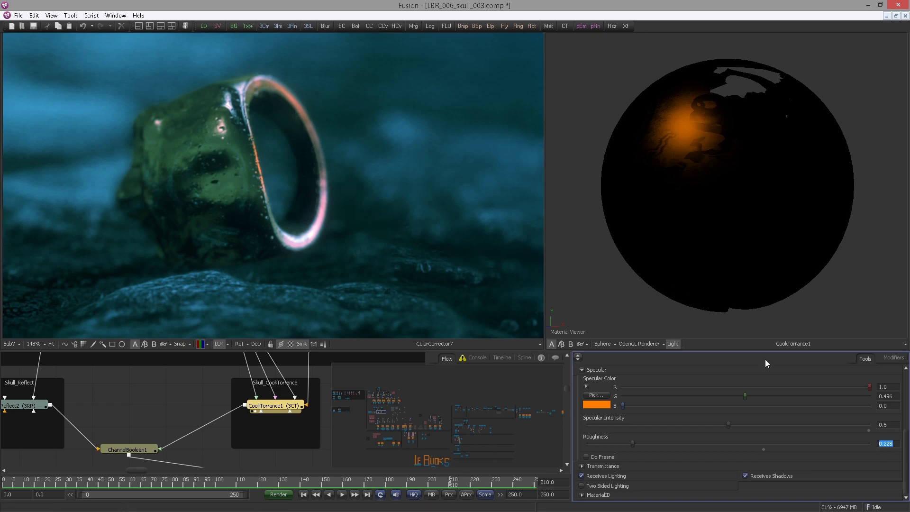
- Show the gold skull's Renderer3D output above the Skull_Gold group in the second viewer
drag(328, 422, 299, 412)
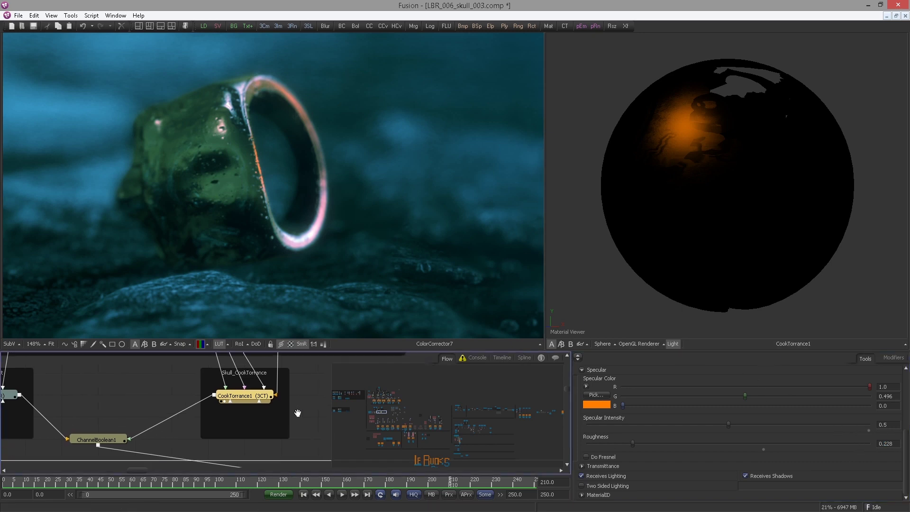
scroll(280, 393, down, 5)
drag(280, 445, 211, 347)
scroll(204, 360, up, 5)
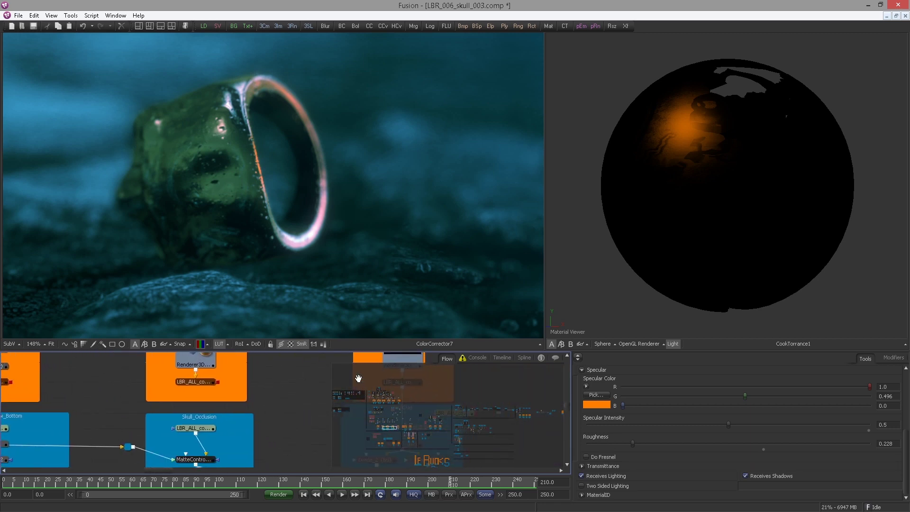
drag(357, 378, 217, 402)
drag(266, 373, 682, 230)
scroll(800, 260, up, 3)
scroll(771, 260, up, 5)
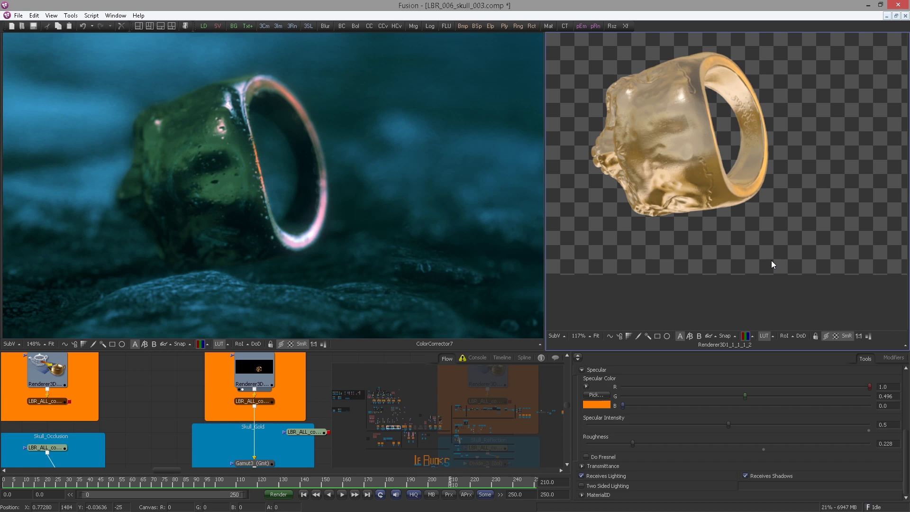
- Show Gamut3 from the Skull_Gold group in the second viewer and inspect the ring's edge
scroll(379, 355, down, 2)
drag(272, 416, 691, 192)
scroll(706, 180, up, 5)
scroll(652, 170, down, 3)
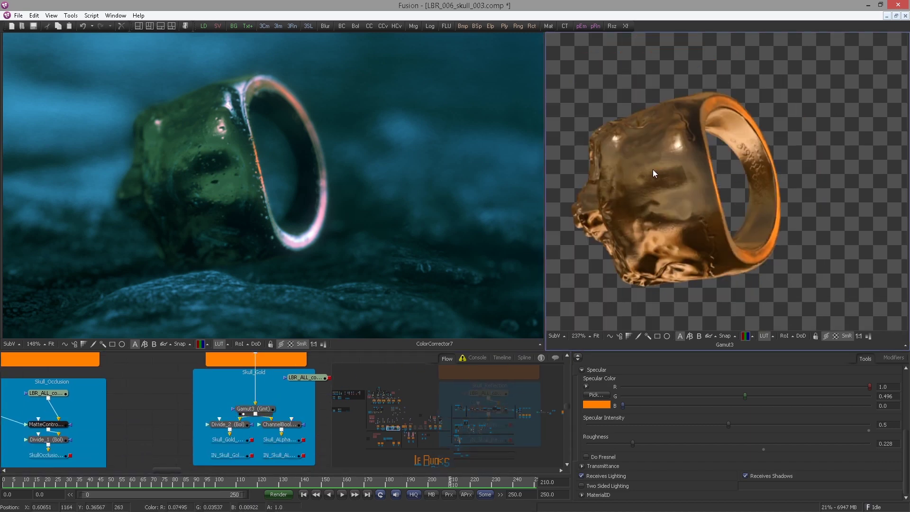
- Try a specular intensity of 1.0 on CookTorrance1 and check the ring's edge
double_click(882, 425)
text(1)
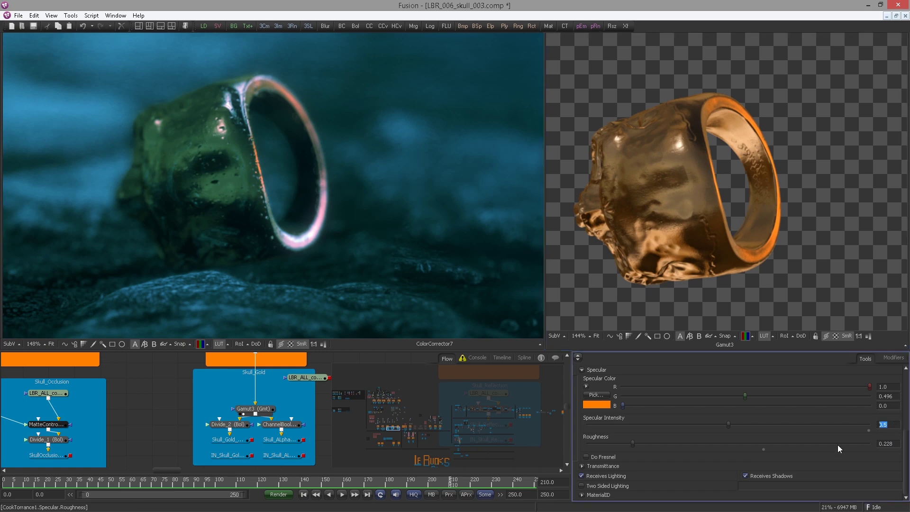
key(Tab)
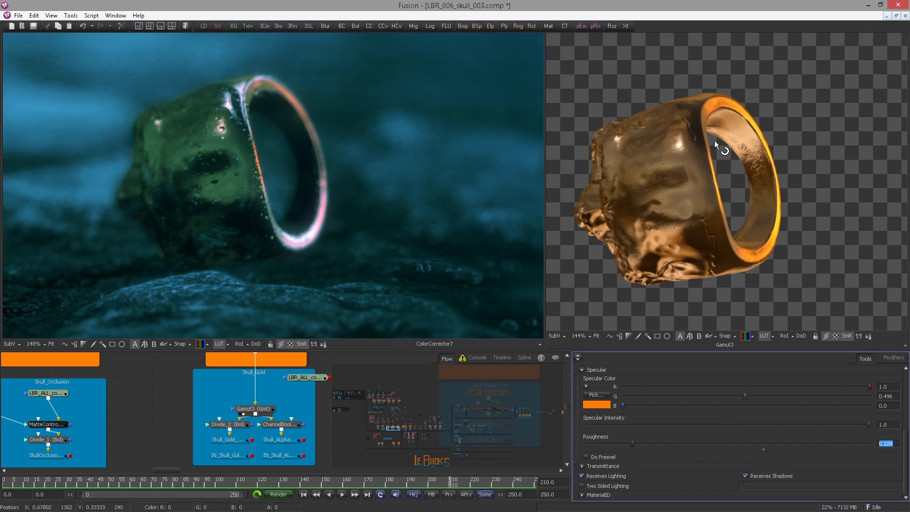
mouse_move(715, 140)
mouse_down()
mouse_move(786, 168)
mouse_move(728, 146)
mouse_up()
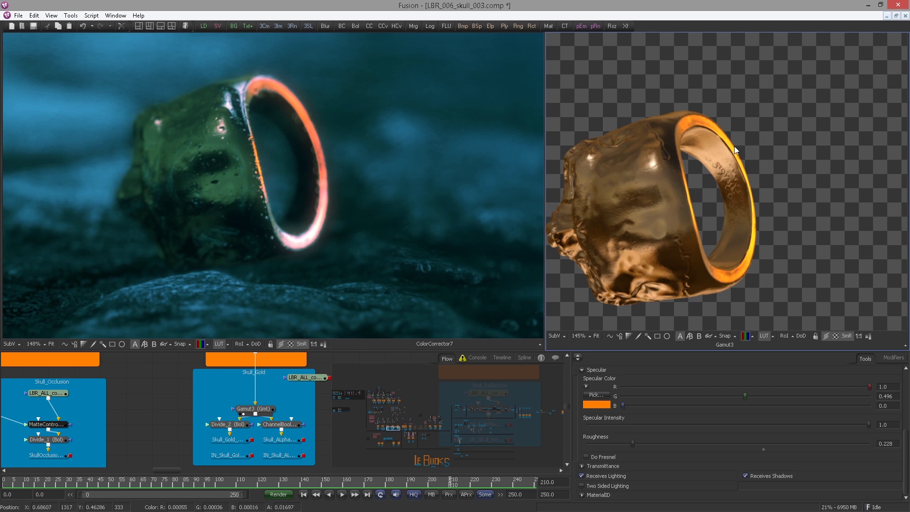
- Set the specular intensity of CookTorrance1 to 0.8
click(883, 424)
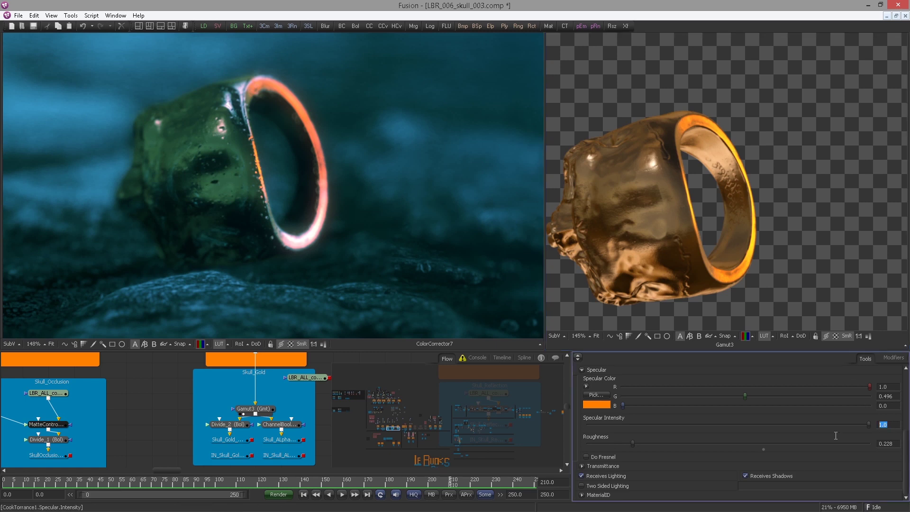
text(0.8)
key(Tab)
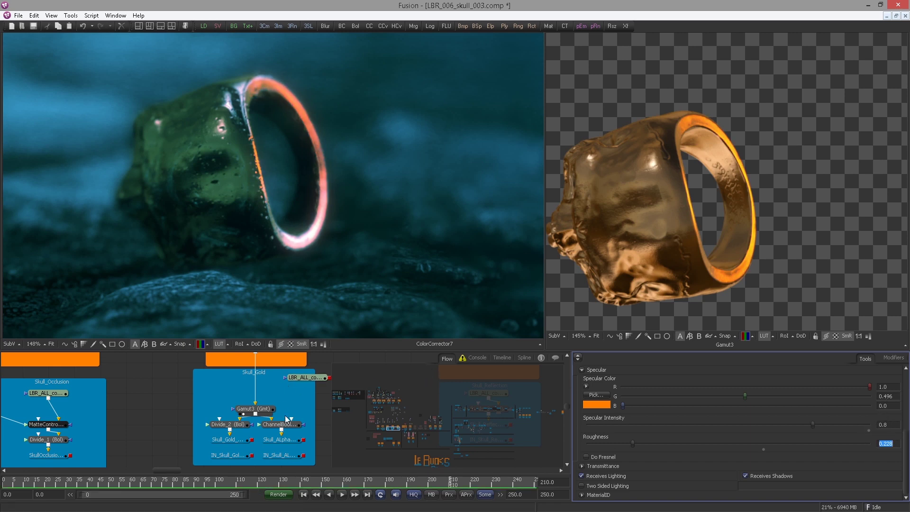
- View the outputs of the combine_Gold_Reflect and Combine_Gold_Lighting groups in the second viewer
scroll(149, 419, down, 2)
scroll(252, 415, down, 1)
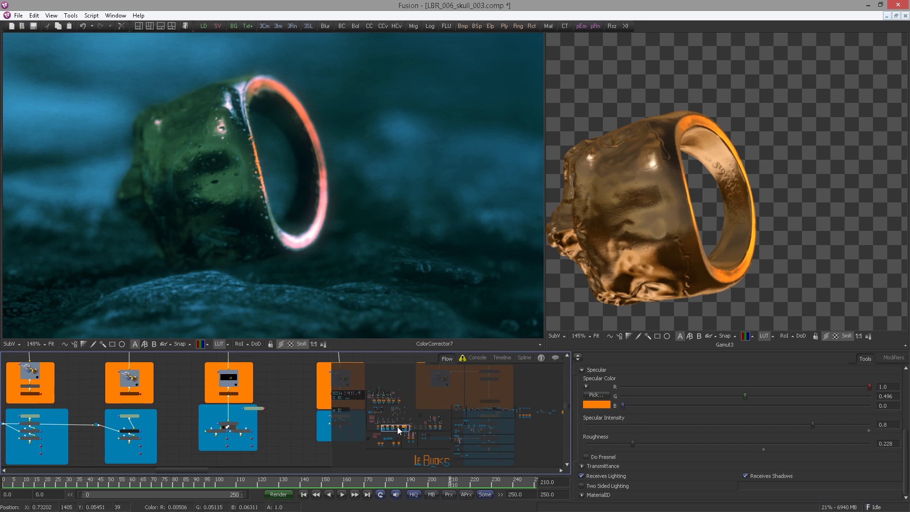
drag(400, 432, 467, 428)
drag(116, 425, 700, 219)
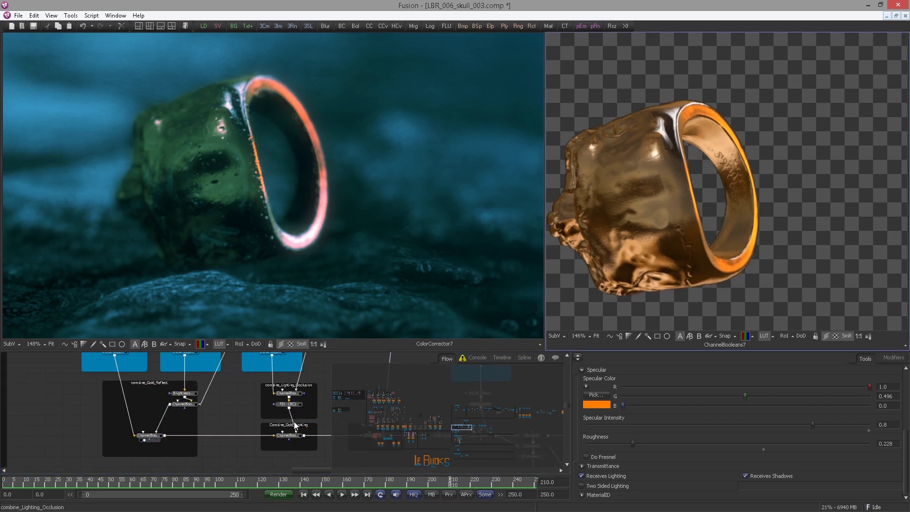
drag(740, 194, 740, 194)
drag(363, 396, 279, 396)
scroll(770, 193, up, 3)
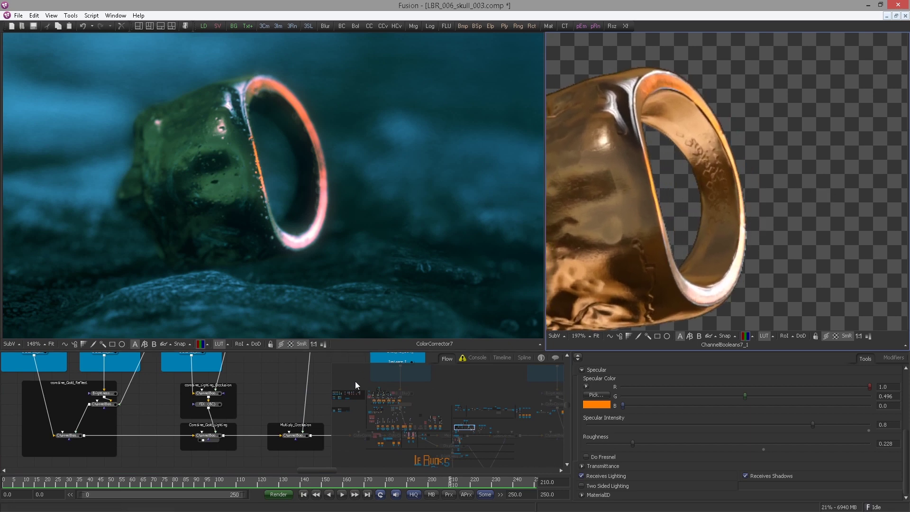
- View the Multiply_Occlusion result and the colour correctors ColorCorrector11 and ColorCorrector10 in the second viewer
drag(354, 381, 307, 383)
drag(481, 333, 612, 257)
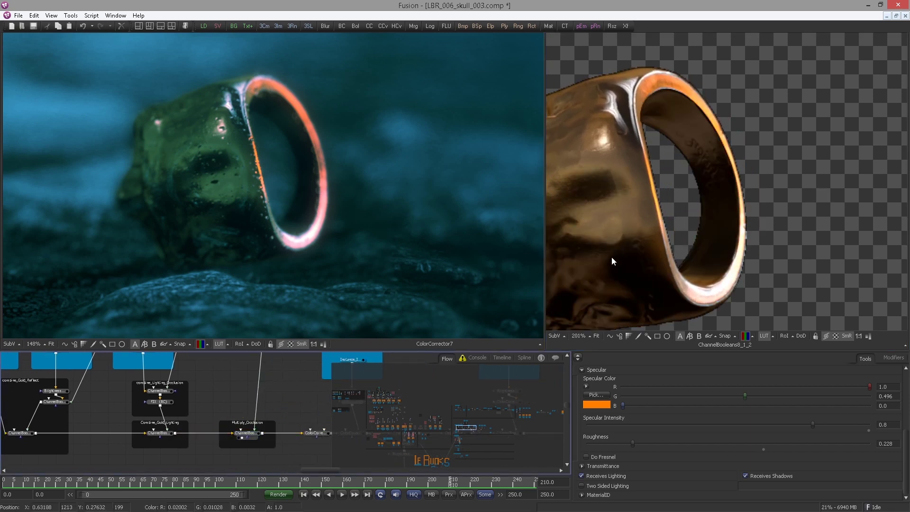
drag(302, 414, 262, 402)
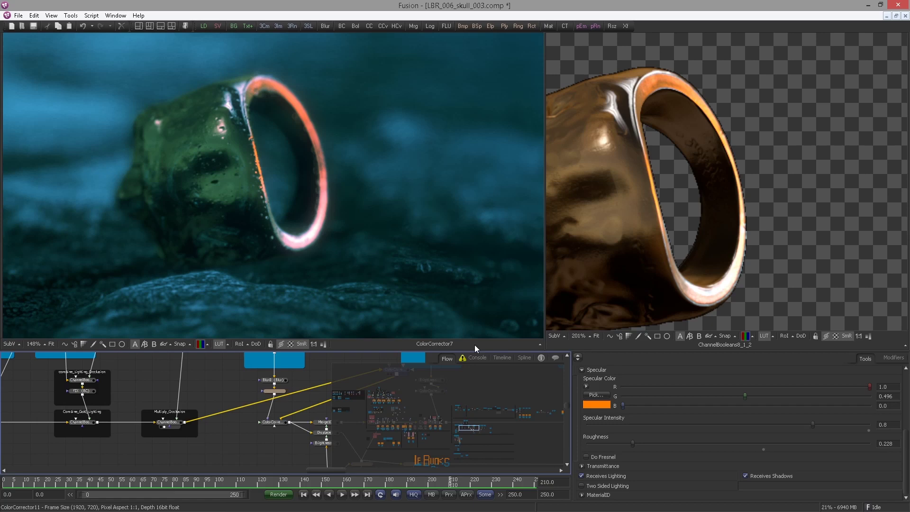
drag(474, 345, 577, 284)
drag(450, 333, 577, 294)
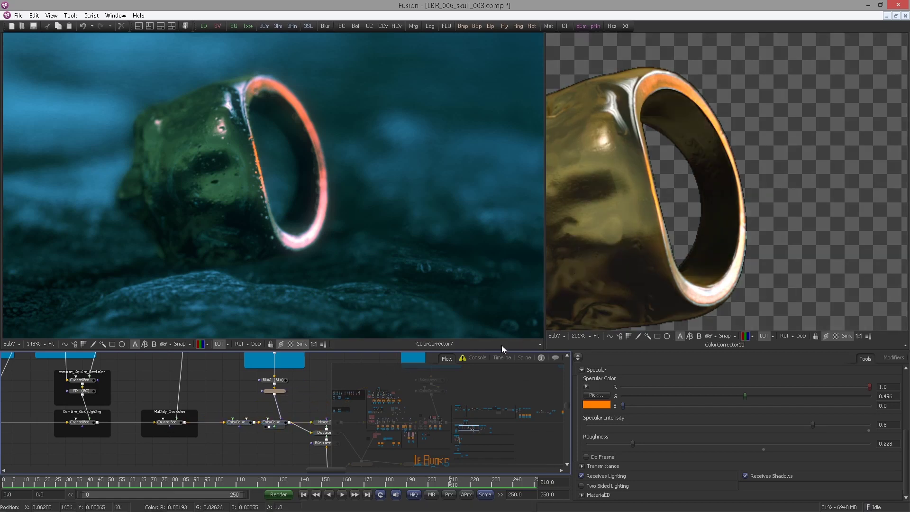
- Show Merge10 in the second viewer and examine the displaced details along the ring's edge
drag(294, 401, 198, 399)
drag(668, 204, 668, 205)
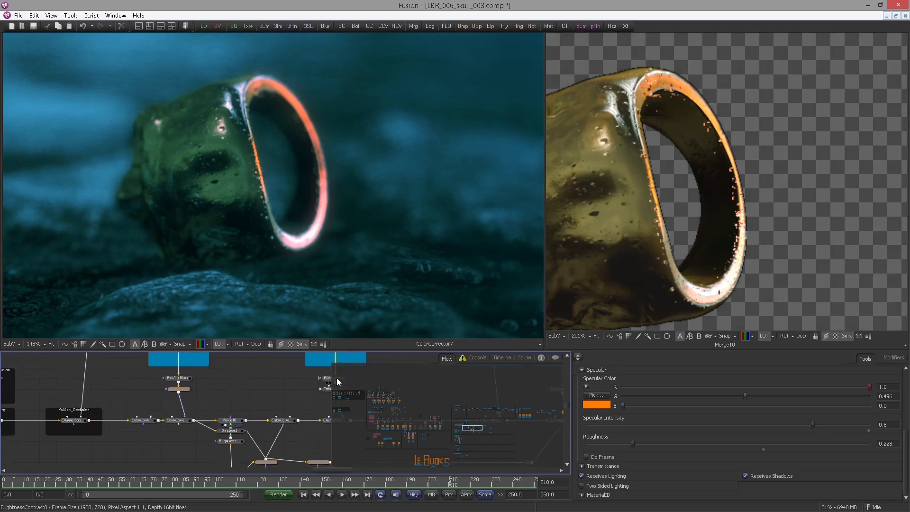
drag(616, 171, 726, 189)
scroll(726, 190, down, 3)
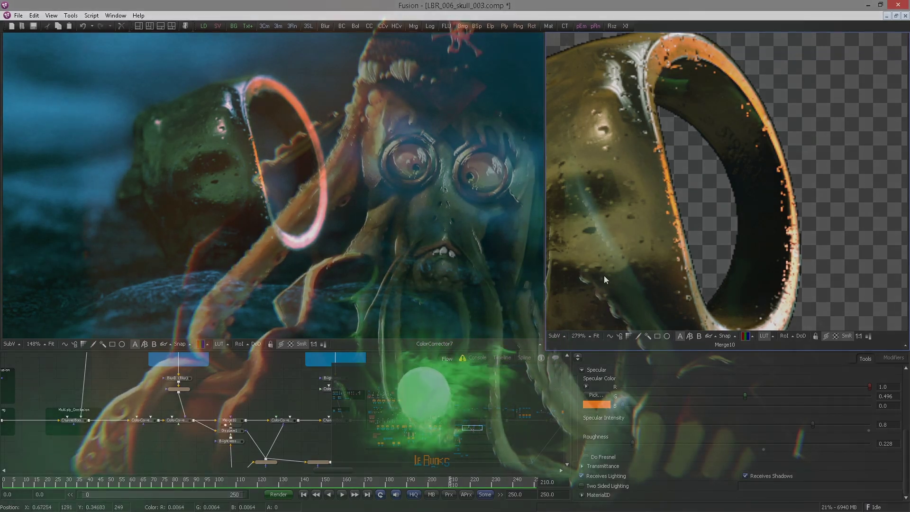
- View the remaining skull stages ChannelBooleans12 and ChannelBooleans11_1 through to Skull_Processed_OUT in the second viewer
drag(219, 418, 126, 402)
drag(250, 408, 666, 263)
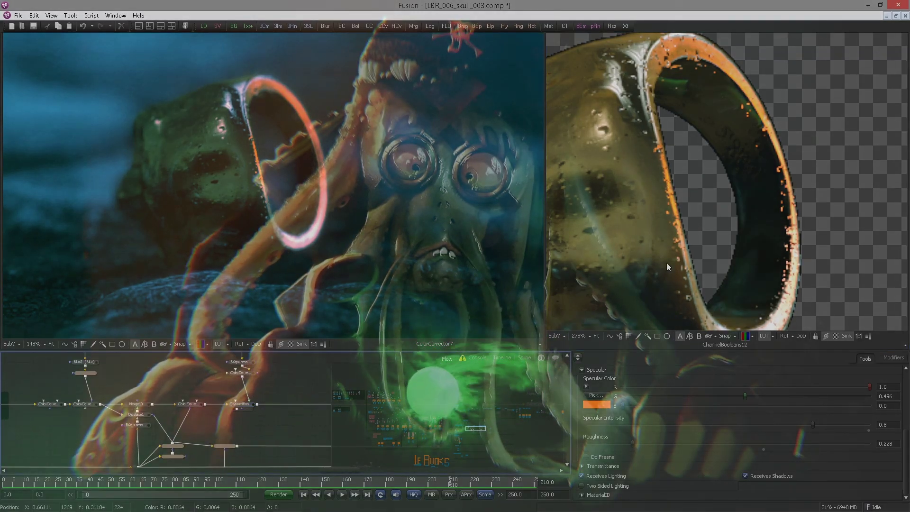
drag(250, 388, 145, 390)
drag(297, 407, 175, 395)
drag(239, 412, 614, 245)
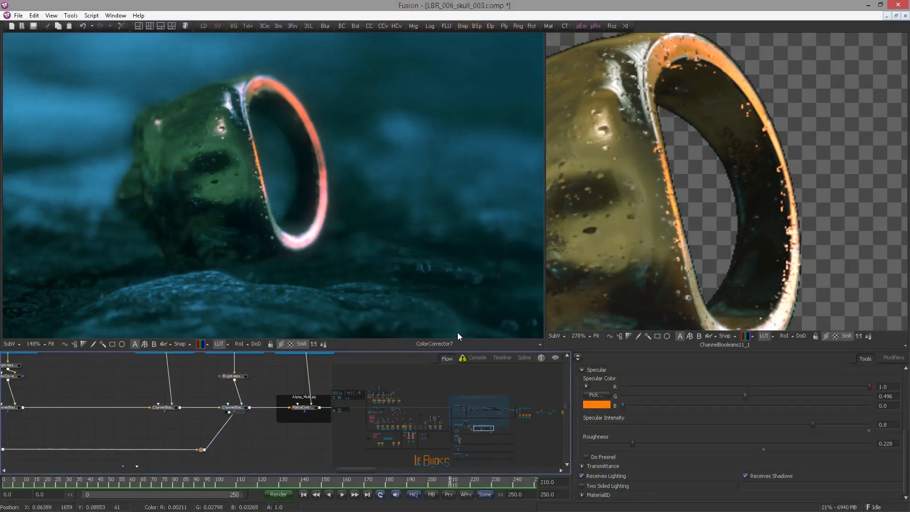
drag(459, 405, 701, 202)
scroll(592, 164, down, 2)
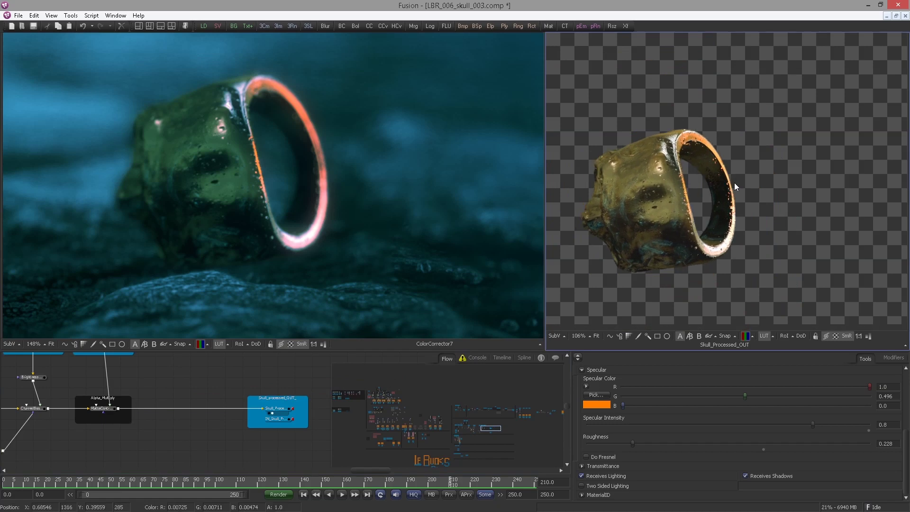
scroll(701, 183, up, 3)
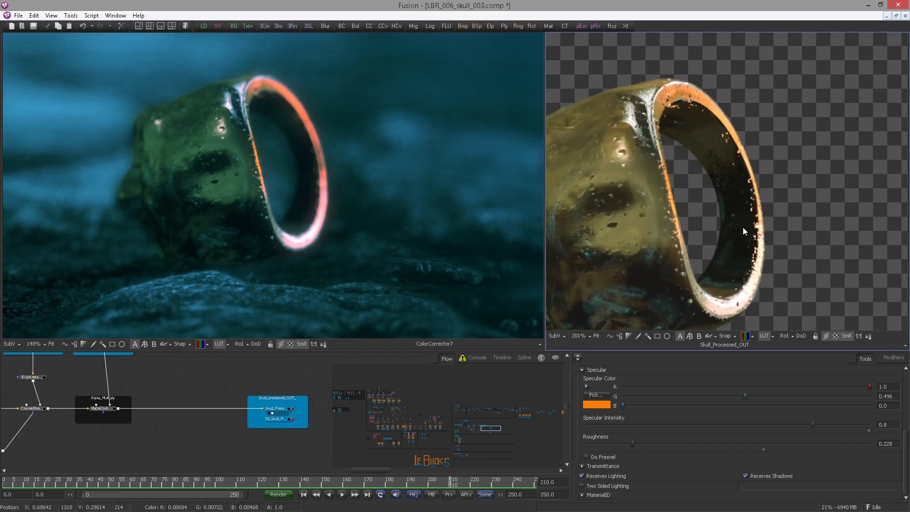
- Set both the X and Y refraction of Displace1 to 0.01
drag(107, 398, 322, 379)
drag(57, 411, 176, 402)
scroll(176, 403, up, 2)
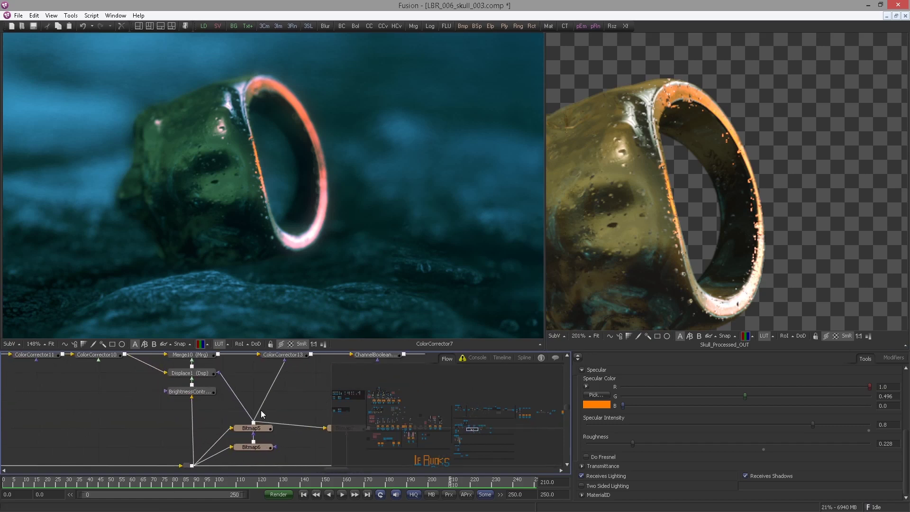
click(189, 373)
scroll(828, 416, up, 3)
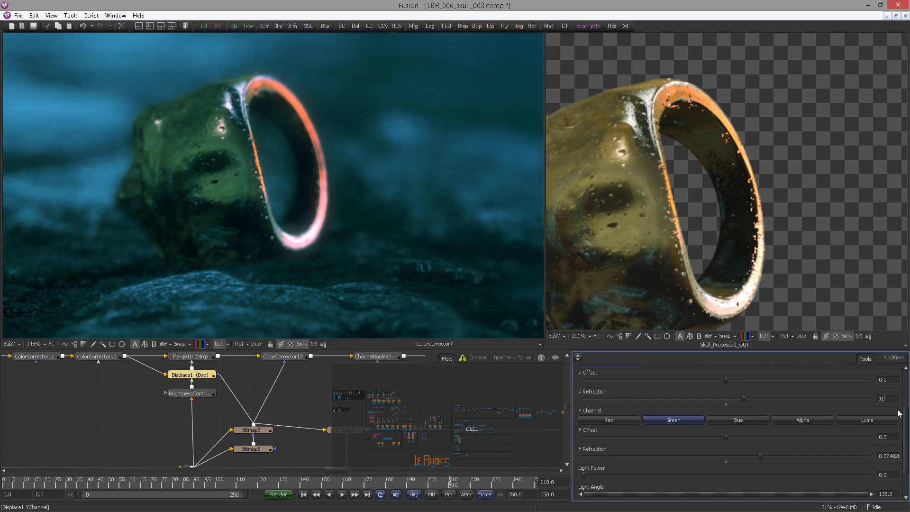
key(Tab)
text(.01)
key(Tab)
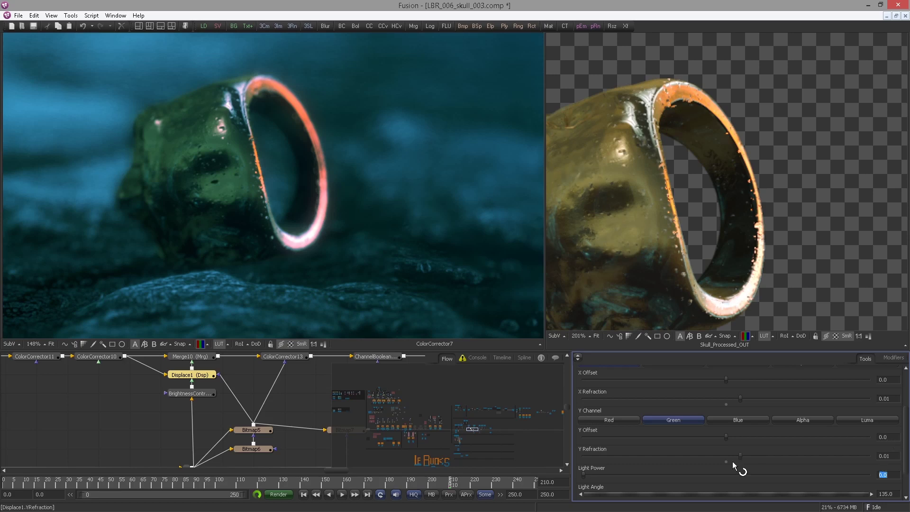
scroll(732, 461, down, 2)
drag(583, 473, 591, 475)
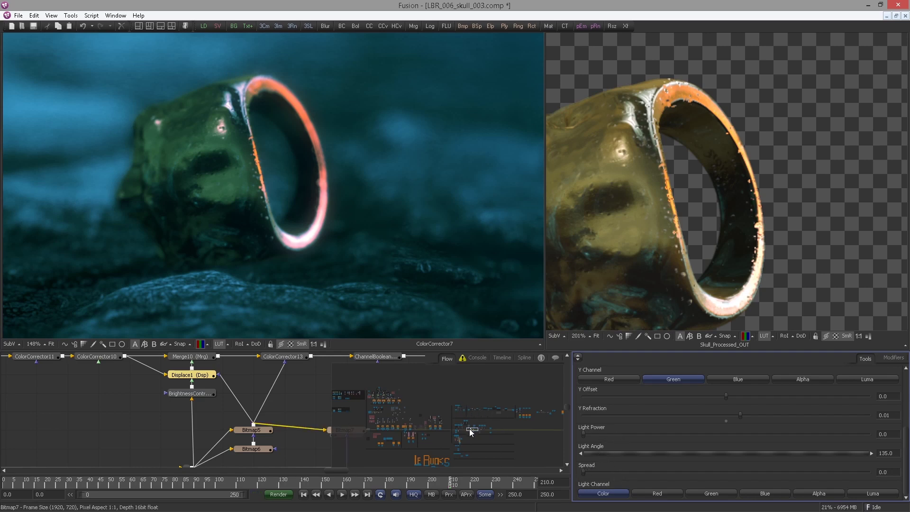
- Follow the main comp past the Skull_Processed merge and show the colour corrector after Ground_DOF_1 in the second viewer
drag(471, 431, 484, 411)
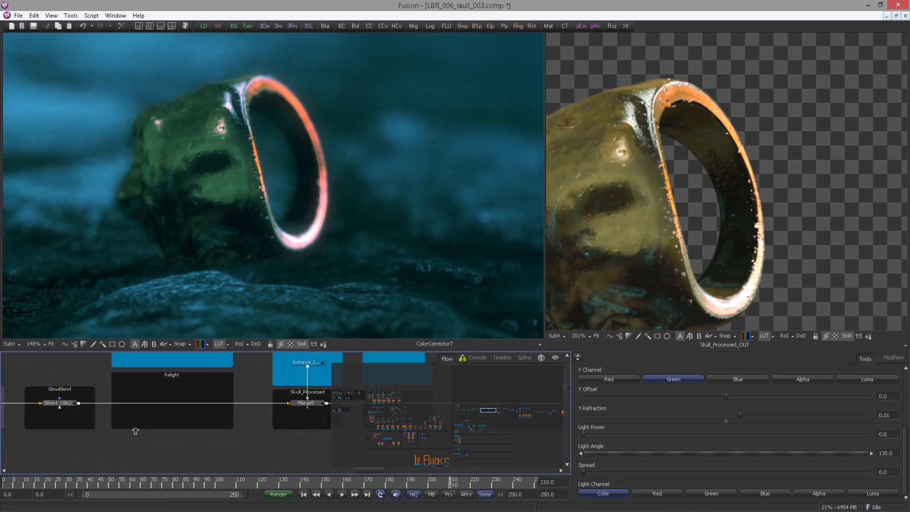
mouse_move(258, 415)
mouse_down()
mouse_move(191, 435)
mouse_move(270, 423)
mouse_up()
scroll(191, 434, down, 1)
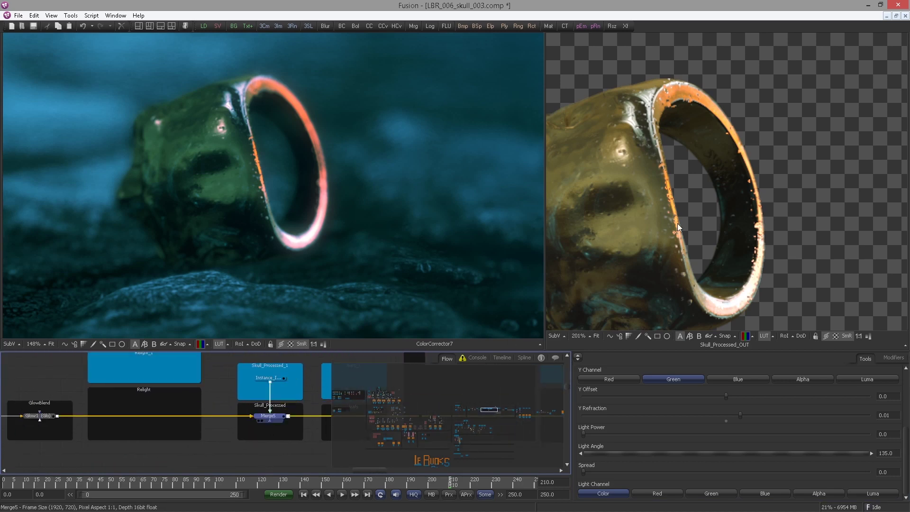
drag(677, 228, 677, 228)
drag(303, 416, 107, 419)
scroll(108, 419, down, 3)
scroll(288, 416, down, 2)
drag(288, 416, 69, 406)
drag(227, 429, 19, 412)
scroll(56, 413, up, 4)
drag(543, 314, 695, 222)
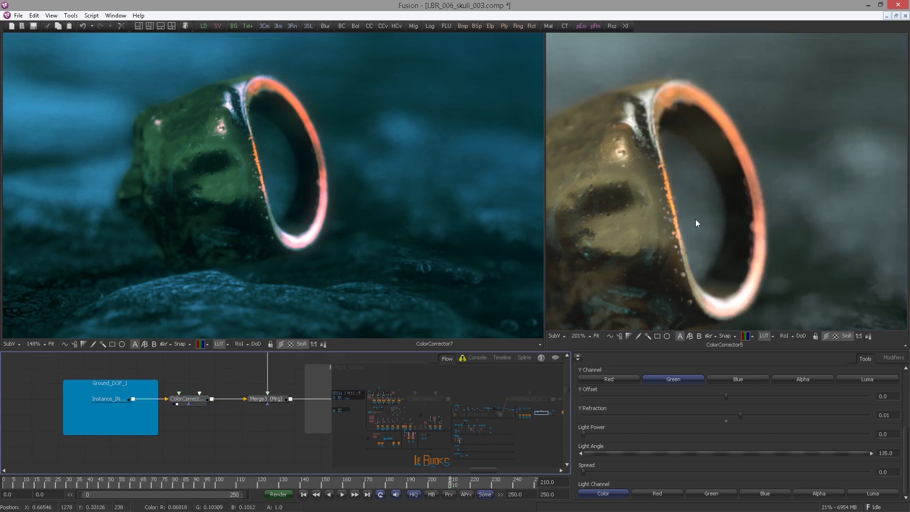
- Compare Merge3 with ColorCurves1_1 in the second viewer, leaving ColorCurves1_1 shown close up on the ring
drag(197, 440, 96, 439)
drag(205, 408, 127, 414)
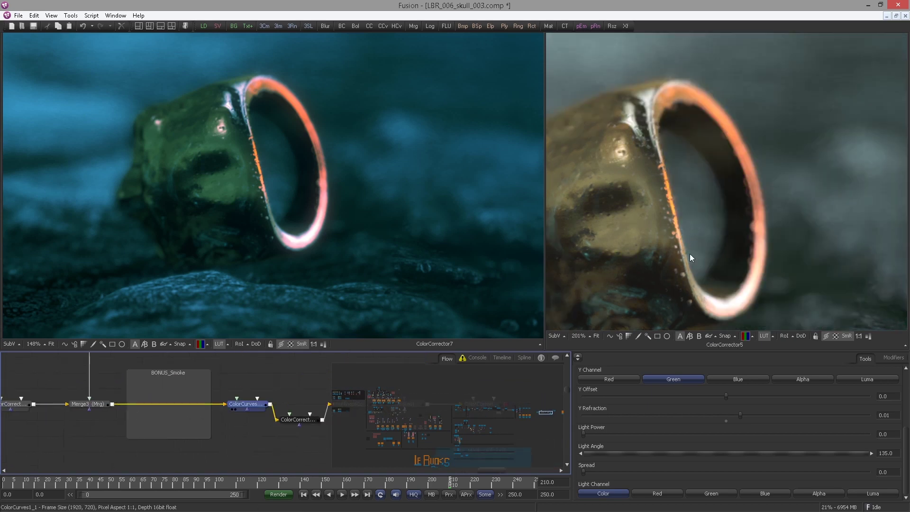
key(2)
scroll(746, 239, up, 2)
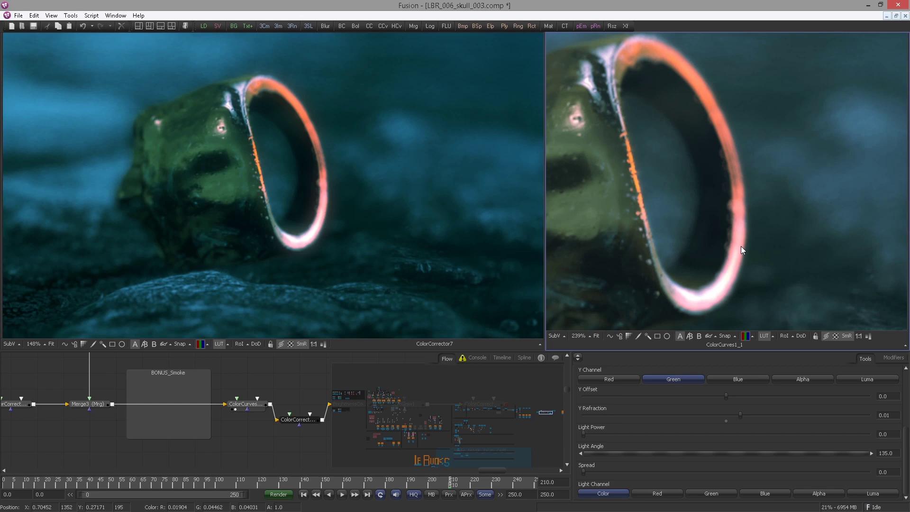
click(90, 404)
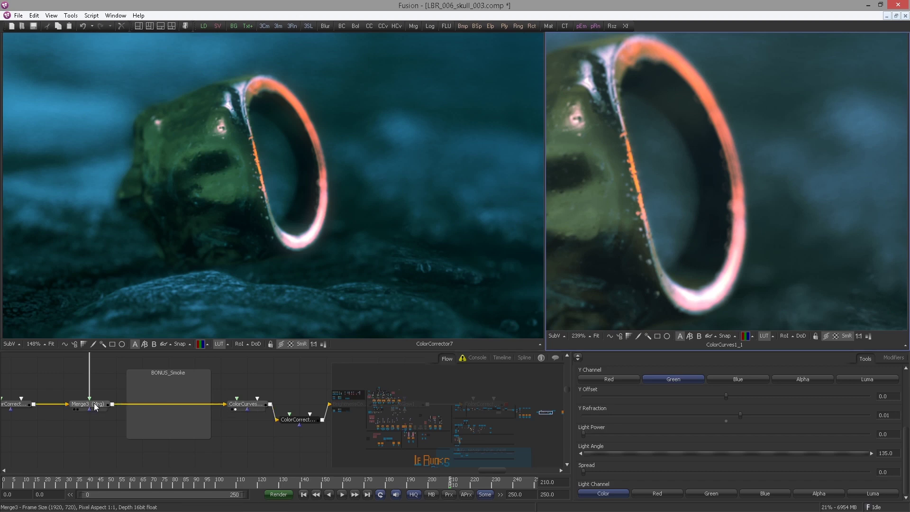
key(2)
click(244, 404)
key(2)
scroll(715, 237, up, 3)
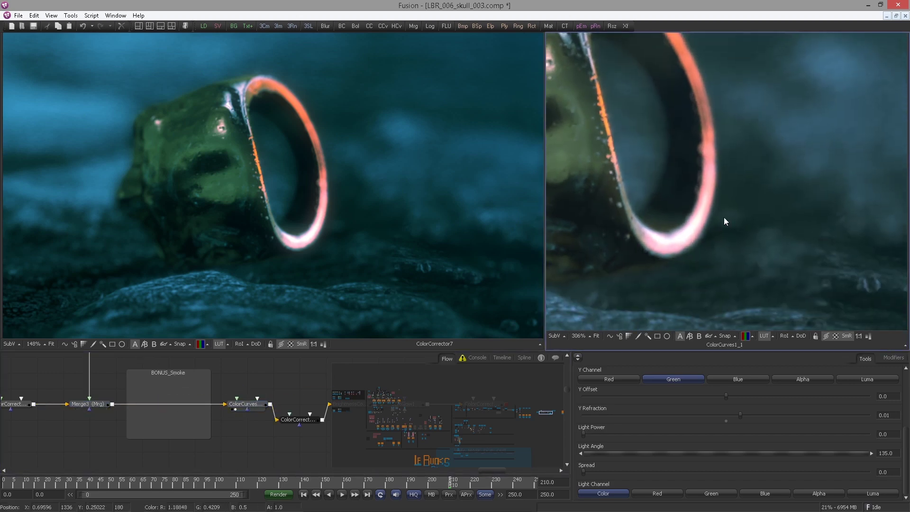
- Open ColorCurves1_1 in an enlarged Spline editor and lower the upper red curve point to In 0.733, Out 0.64
click(251, 403)
click(523, 357)
drag(478, 350, 478, 296)
click(25, 341)
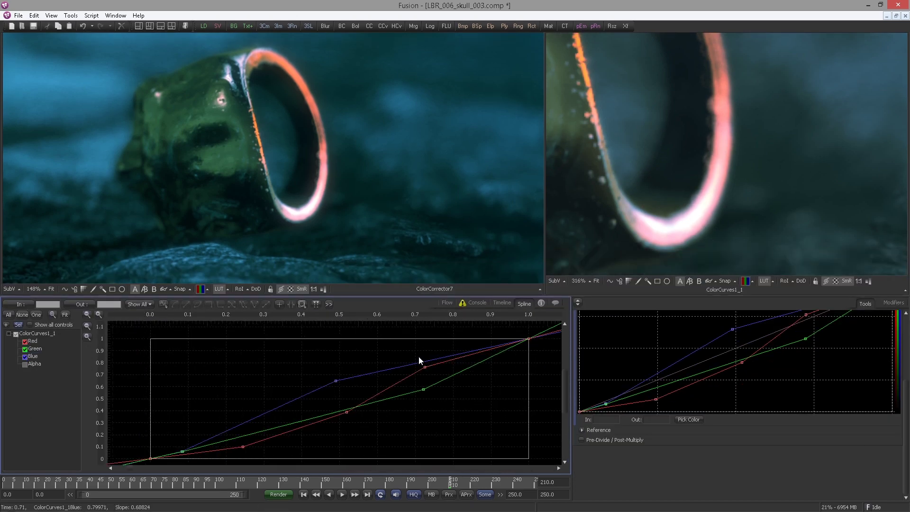
mouse_move(425, 367)
mouse_down()
mouse_move(422, 447)
mouse_move(427, 382)
mouse_up()
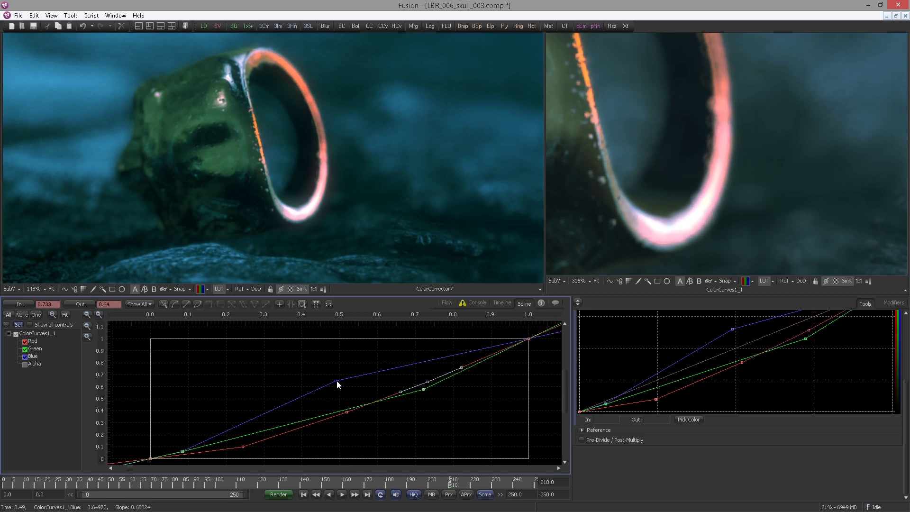
- Try raising the blue curve's middle point to an output of about 0.69 and undo it
mouse_move(336, 381)
mouse_down()
mouse_move(335, 353)
mouse_move(338, 375)
mouse_up()
key(ctrl+z)
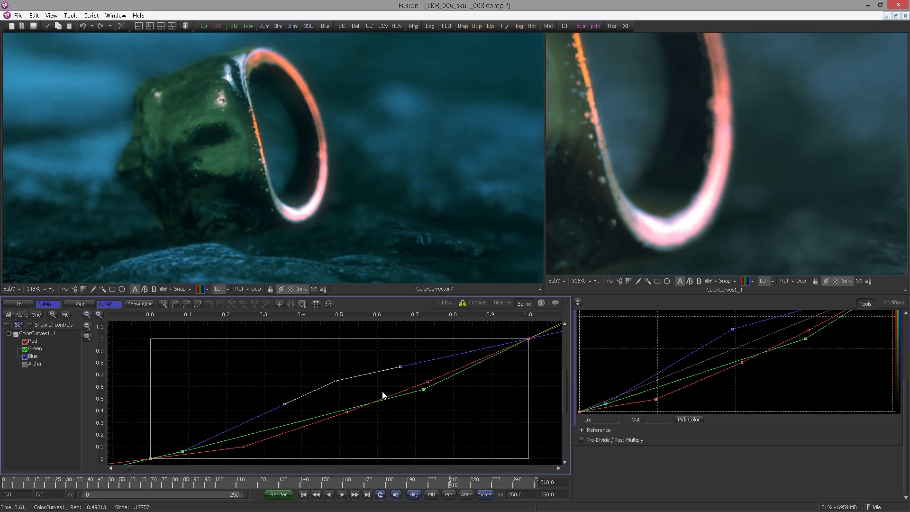
- Flatten the curves of ColorCurves1_1 above 1.0, placing the outer green point at In 1.2, Out 1.03
scroll(396, 360, down, 2)
drag(498, 353, 378, 403)
drag(451, 363, 450, 376)
drag(450, 351, 493, 360)
- Switch the first viewer's subview from 3D Histogram to Vectorscope, enlarge it and zoom in on the colour plot
click(9, 289)
click(20, 289)
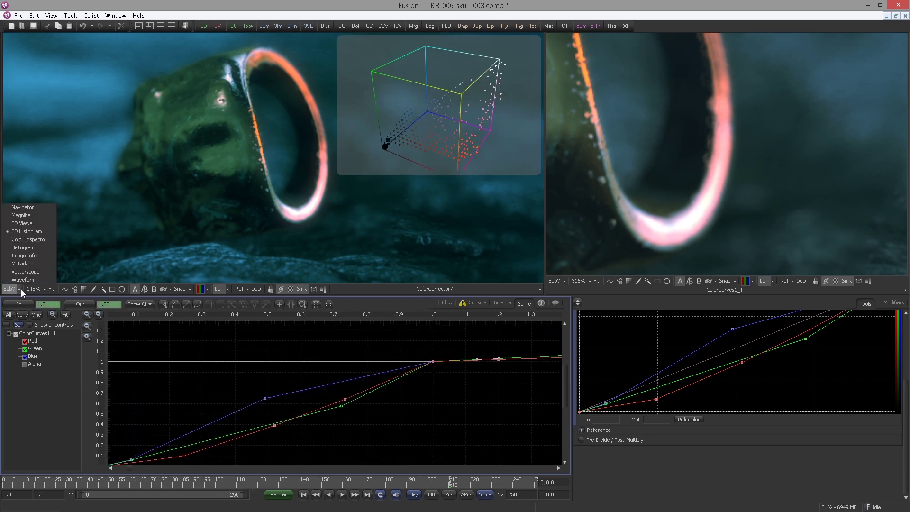
click(22, 265)
drag(456, 100, 341, 207)
right_click(475, 116)
mouse_move(494, 123)
click(583, 194)
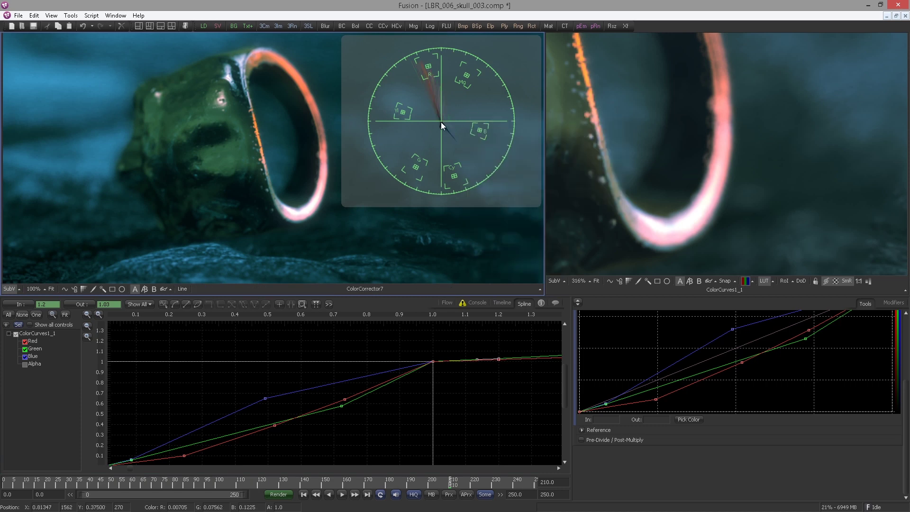
scroll(441, 119, up, 2)
scroll(440, 121, down, 2)
- Move the upper red curve point to In 0.727, Out 0.64 and compare the ring with ColorCurves1_1 bypassed
drag(345, 399, 347, 385)
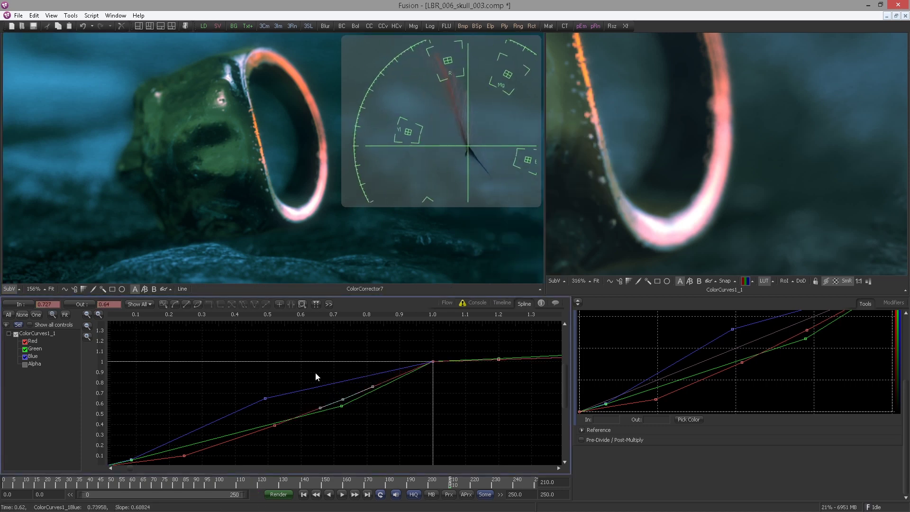
click(447, 304)
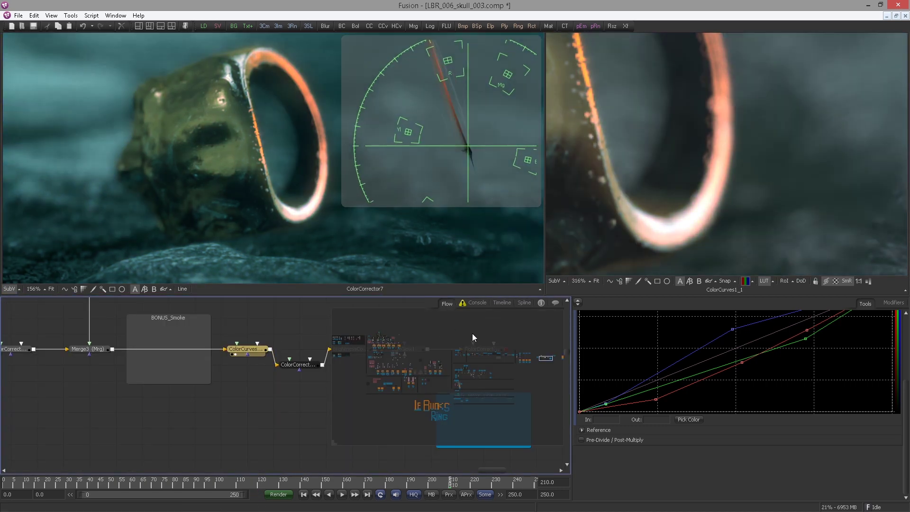
click(524, 303)
scroll(308, 439, up, 2)
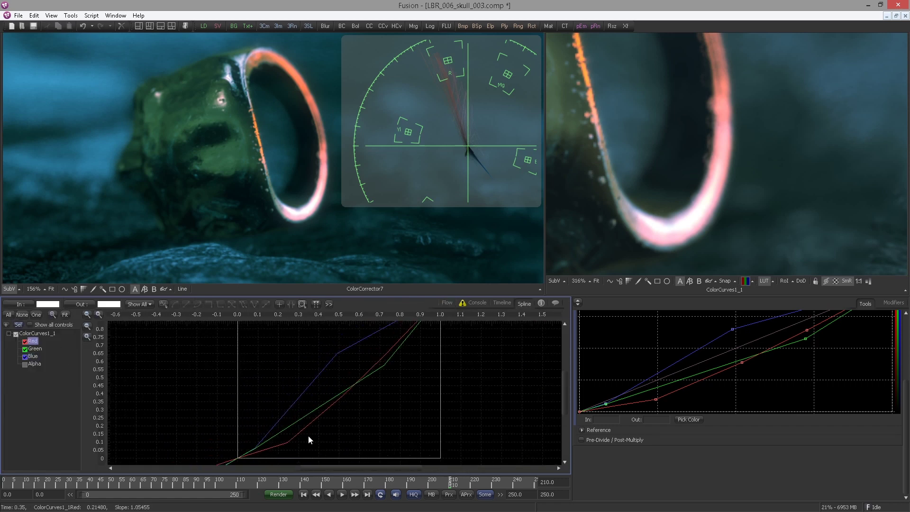
- Try shifting the lower red curve point of ColorCurves1_1 in the Spline editor and in its own curve graph, undoing each change
mouse_move(285, 428)
mouse_down()
mouse_move(63, 317)
mouse_move(275, 422)
mouse_move(266, 396)
mouse_move(293, 412)
mouse_up()
key(ctrl+z)
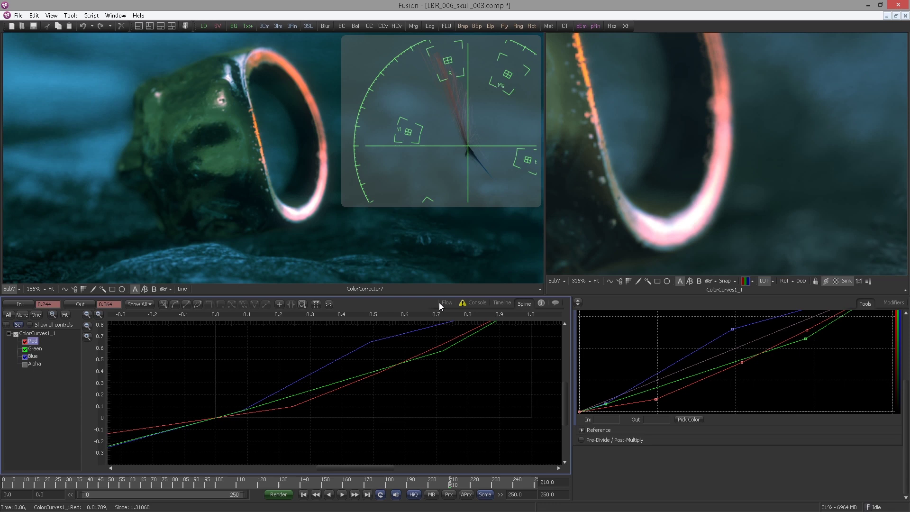
click(443, 302)
click(244, 353)
click(523, 303)
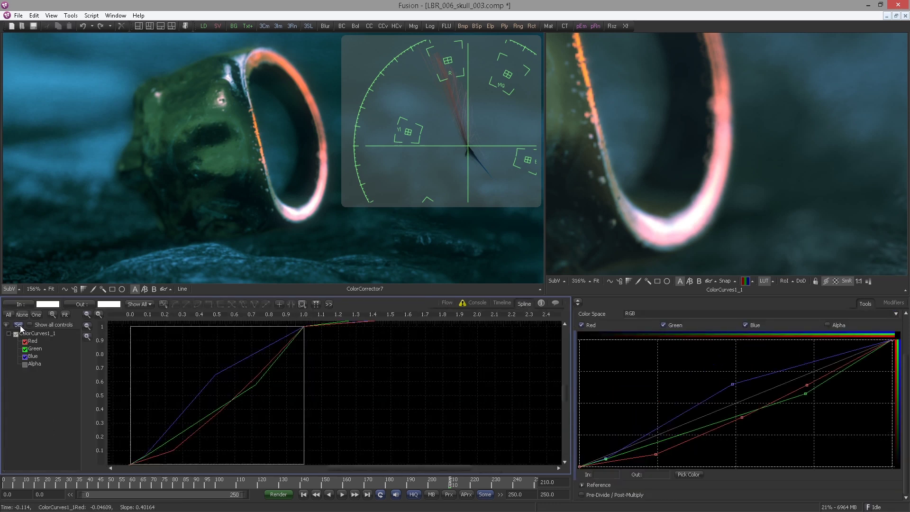
click(65, 314)
click(447, 303)
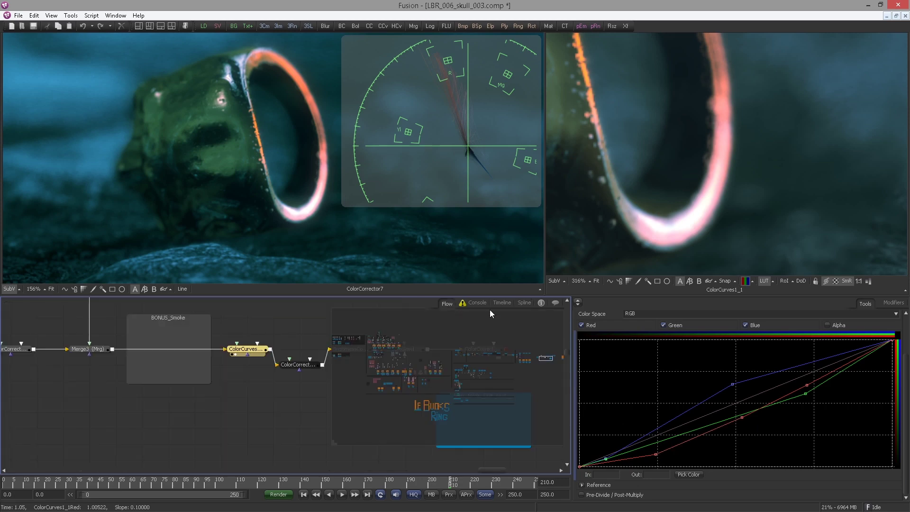
mouse_move(656, 454)
mouse_down()
mouse_move(654, 441)
mouse_move(649, 456)
mouse_move(644, 414)
mouse_move(642, 441)
mouse_move(655, 431)
mouse_move(660, 449)
mouse_move(741, 400)
mouse_move(656, 449)
mouse_move(646, 390)
mouse_move(656, 454)
mouse_move(657, 447)
mouse_up()
- Show Merge3 enlarged in the first viewer and add a Color Curves tool above ColorCurves1_1
scroll(226, 203, up, 3)
scroll(226, 203, up, 2)
click(237, 320)
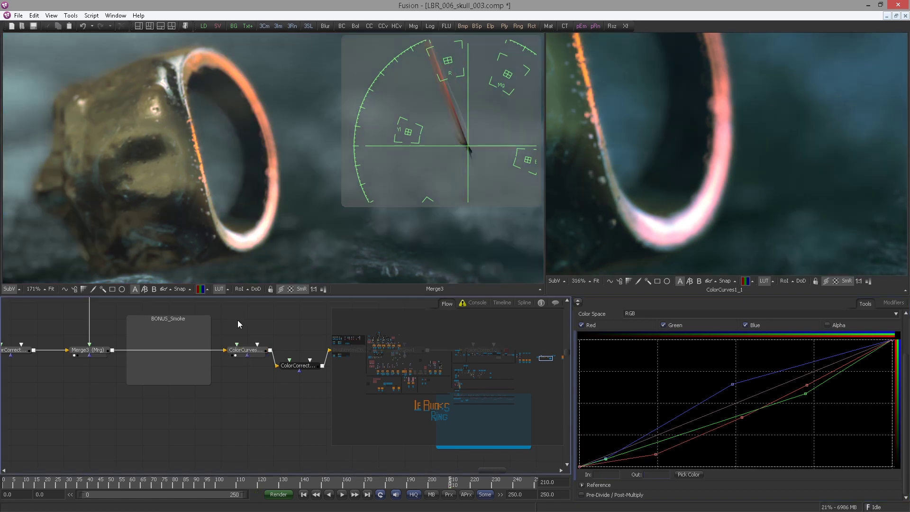
key(ctrl+space)
text(cc)
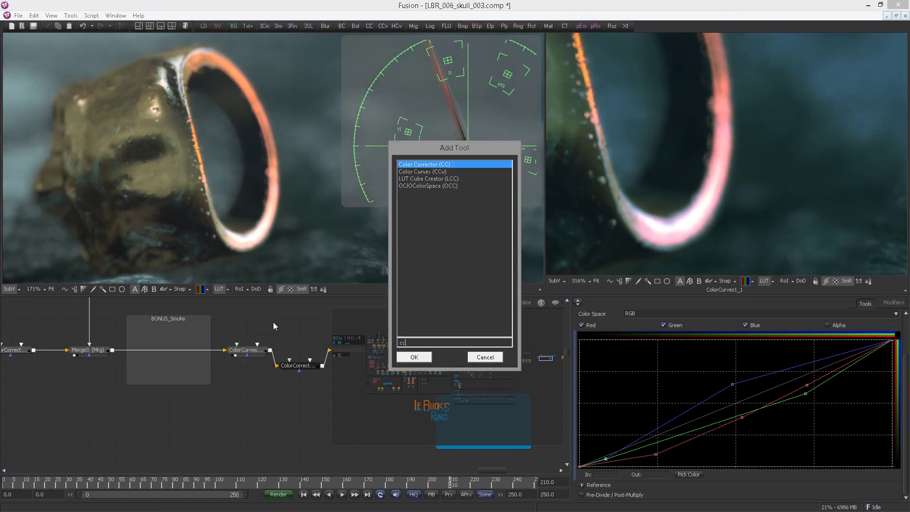
key(Down)
key(Return)
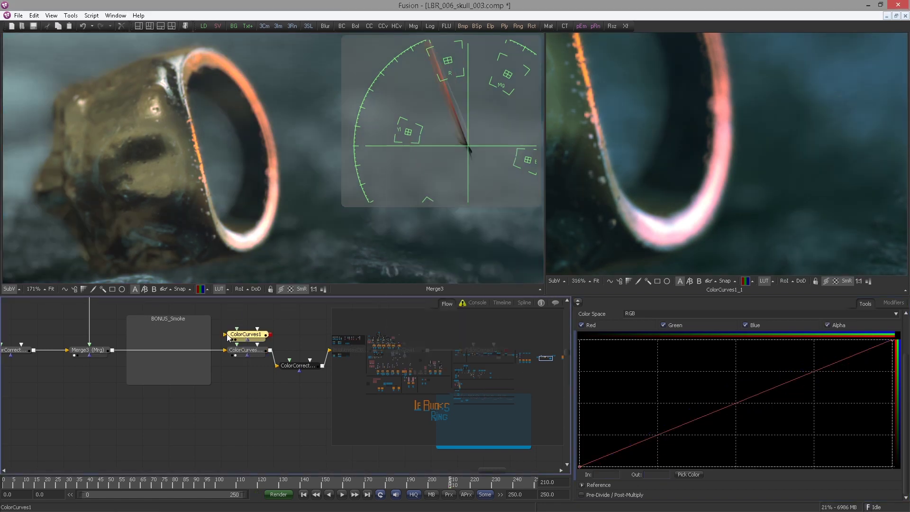
- Feed Merge3 into ColorCurves1 and pull its curve down to In 0.878, Out 0.035 to isolate the brightest pixels
click(98, 350)
drag(111, 354, 224, 334)
click(256, 334)
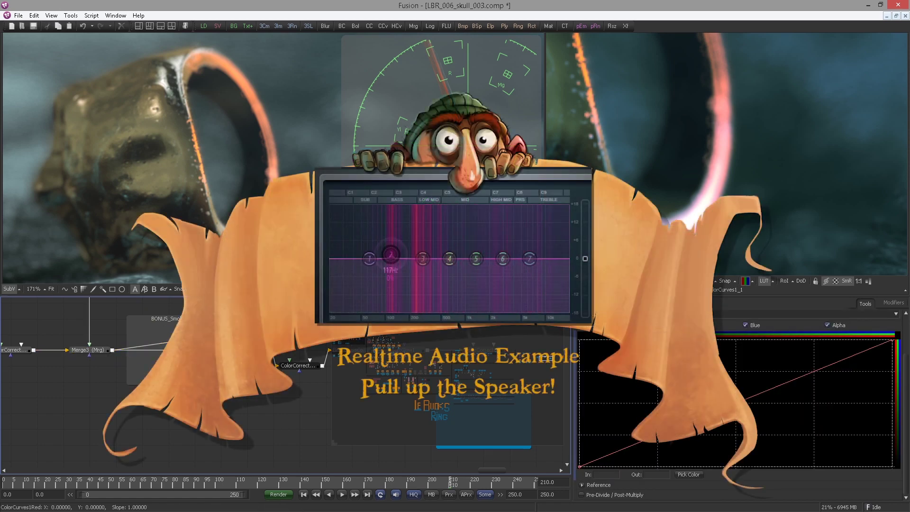
drag(773, 388, 853, 461)
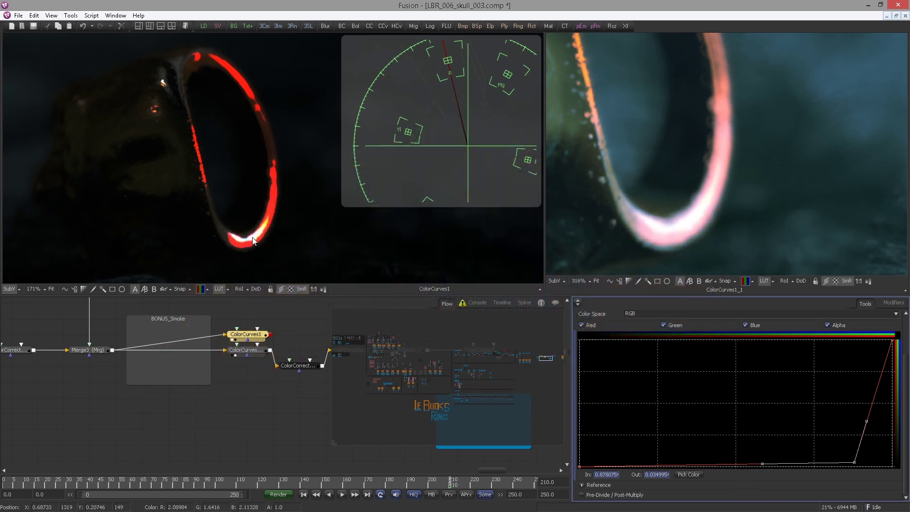
drag(247, 339, 251, 327)
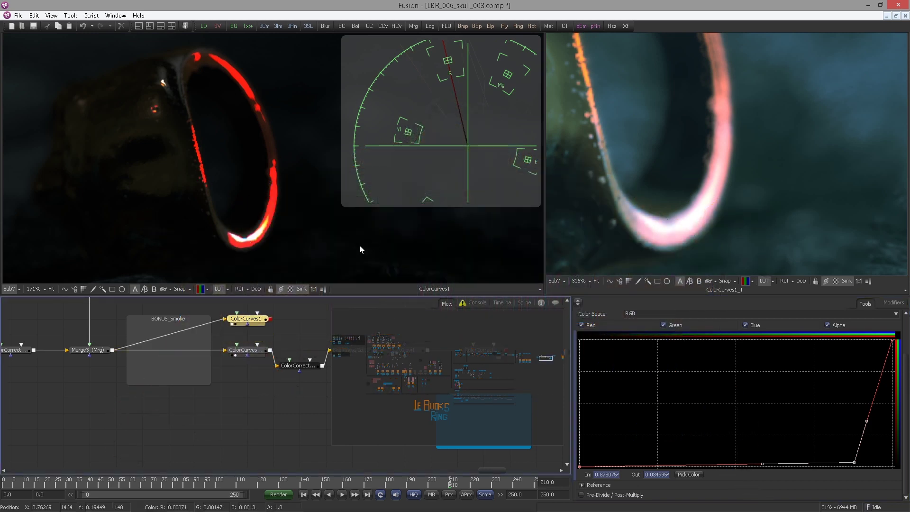
click(244, 350)
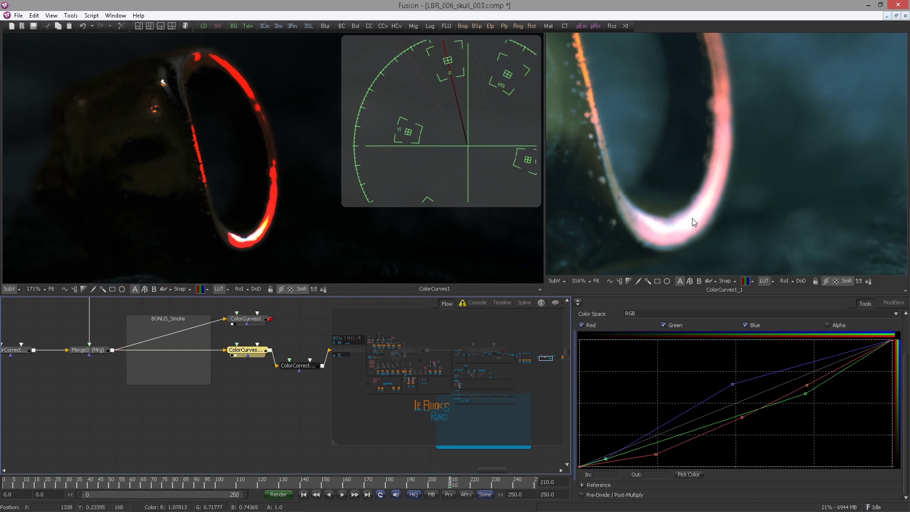
- Insert a Color Corrector between Merge3 and ColorCurves1
drag(260, 304, 155, 374)
key(shift+space)
text(cc)
key(Return)
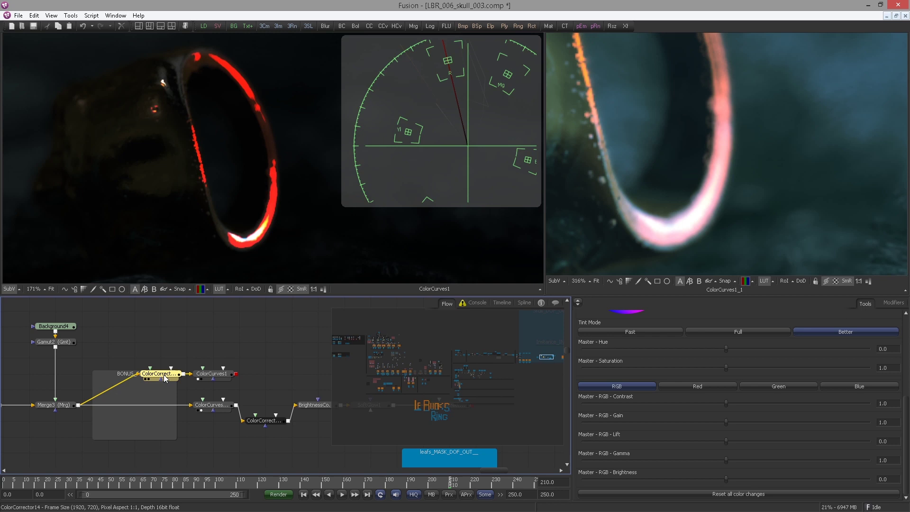
- Target the red channel of the Highlights range in ColorCorrector14, show it in the first viewer, and reset the tested red gain to 1.0
scroll(819, 428, up, 5)
click(829, 364)
scroll(728, 388, down, 4)
click(718, 398)
drag(727, 434, 596, 448)
drag(160, 373, 275, 276)
double_click(628, 433)
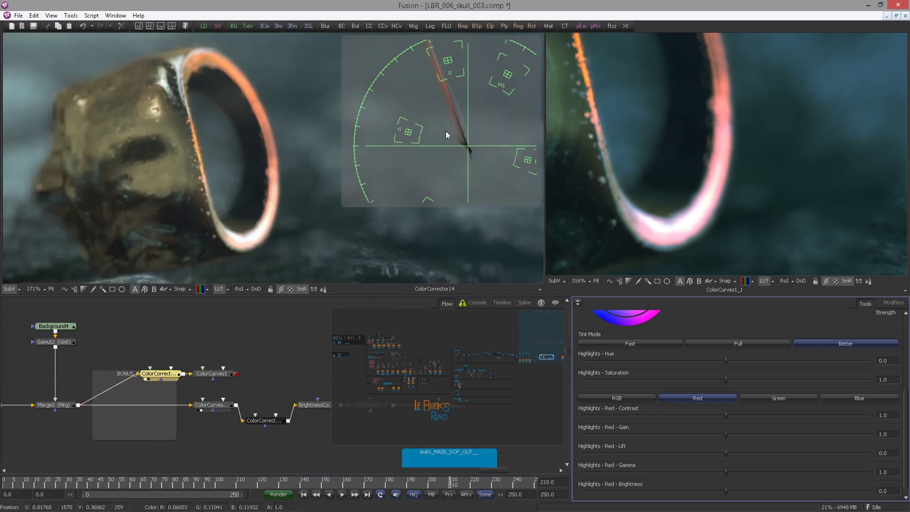
- Lower the Highlights red gain to about 0.093, show ColorCurves1 in the first viewer, and raise the gain partway back
drag(725, 434, 724, 434)
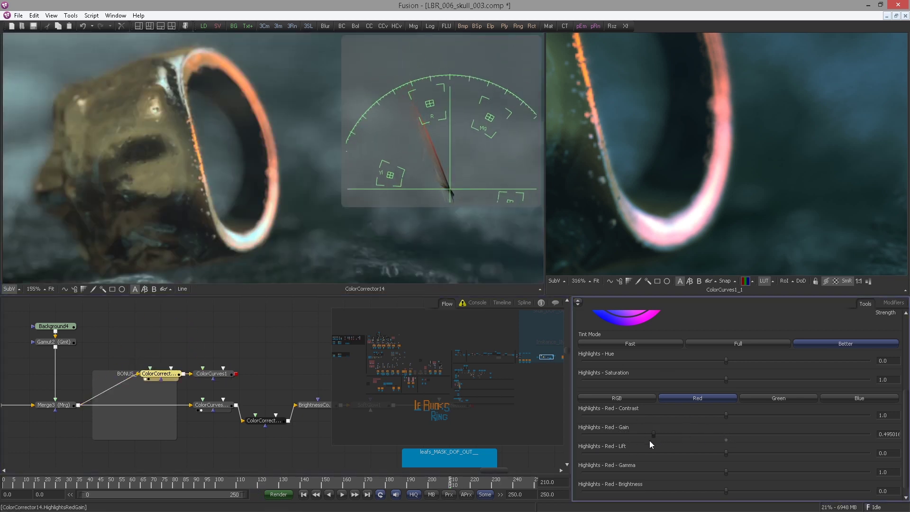
drag(651, 436, 597, 439)
drag(212, 373, 264, 251)
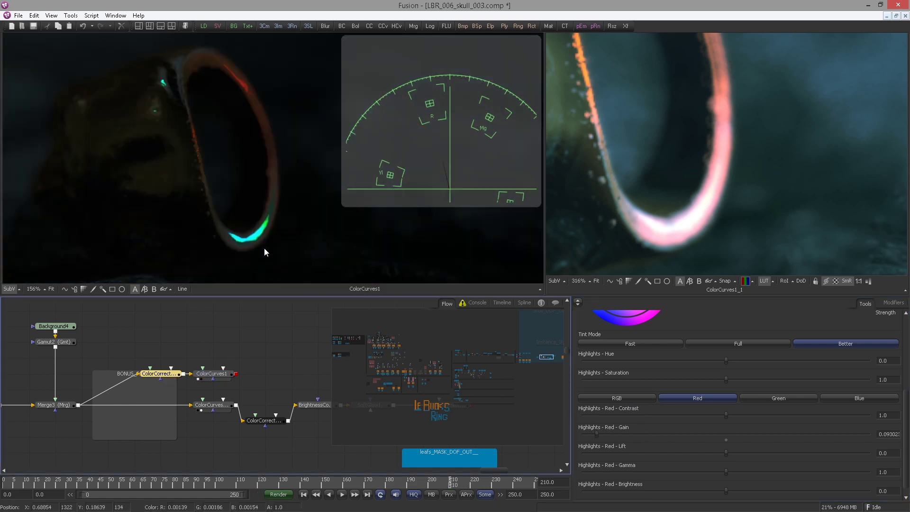
drag(596, 434, 667, 434)
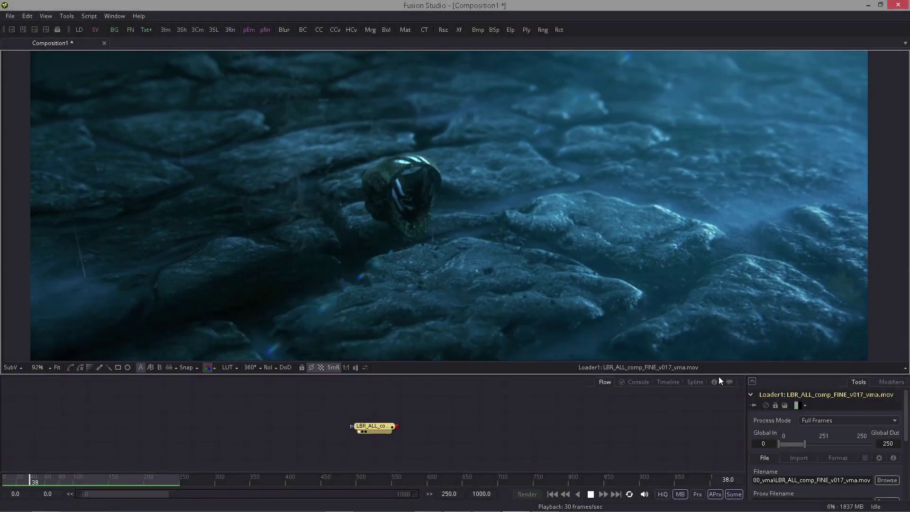
- In Composition1, inspect the finished ring movie with the viewer gamma pushed far up, and bring the gamma back down
click(365, 367)
drag(813, 352, 893, 352)
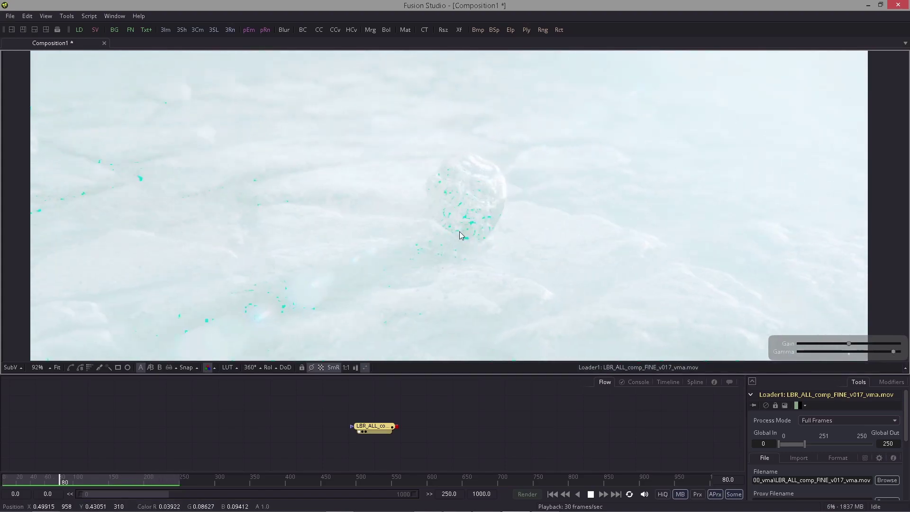
drag(893, 352, 844, 354)
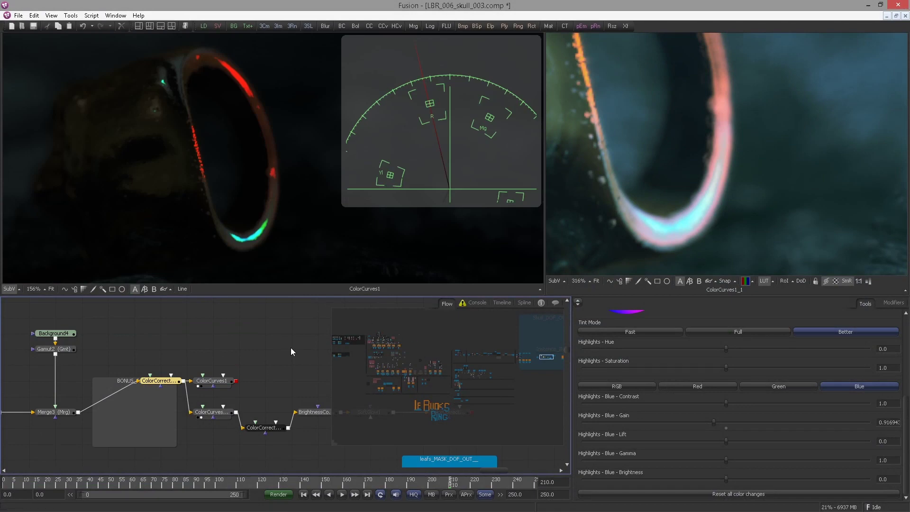
- Open the CookTorrance1 gold material and set its specular intensity to 0.5 and roughness to about 0.559
drag(456, 372, 382, 359)
click(264, 356)
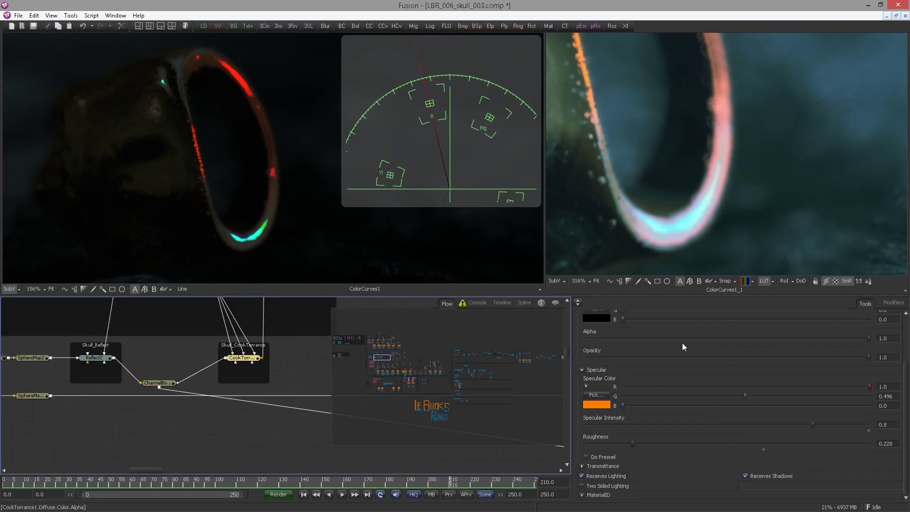
scroll(639, 347, up, 3)
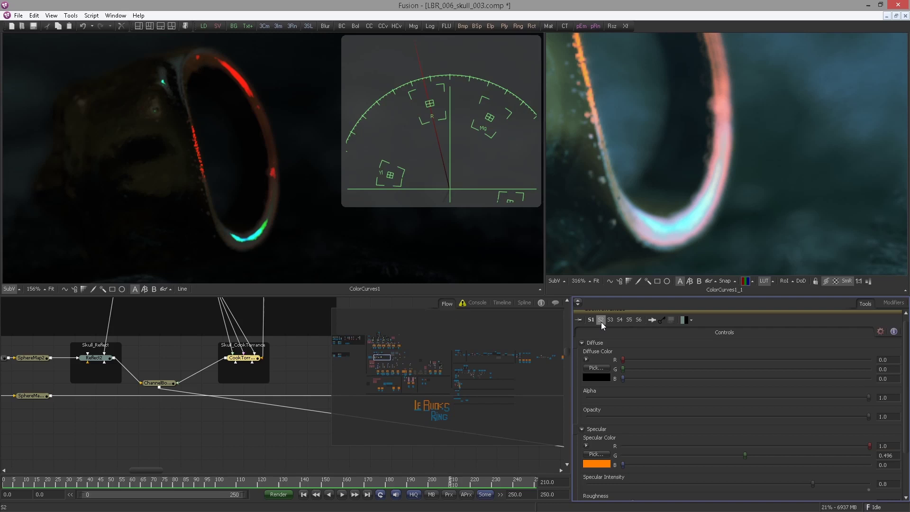
scroll(716, 434, down, 3)
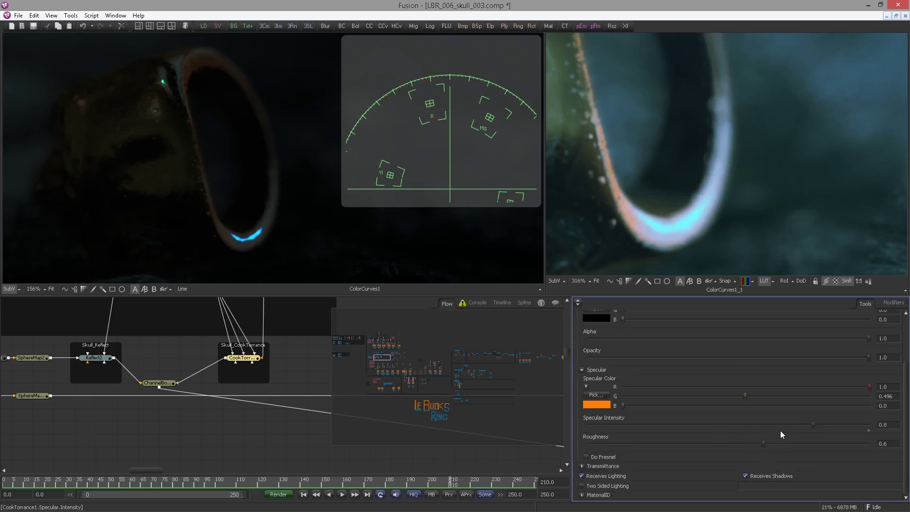
text(5)
key(Tab)
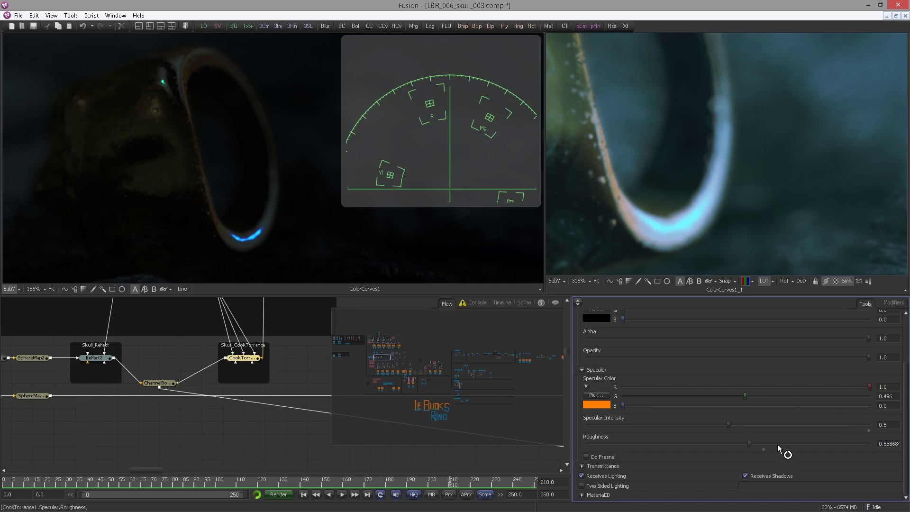
- Show the gold skull ring renderer in the second viewer and lower CookTorrance1's roughness to about 0.345
scroll(212, 388, down, 3)
scroll(212, 388, up, 4)
drag(227, 312, 726, 223)
scroll(727, 223, down, 3)
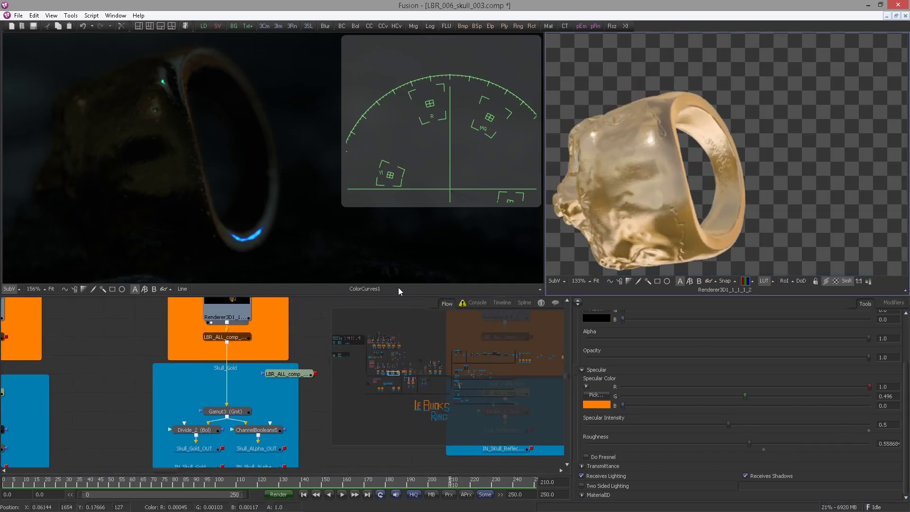
drag(749, 443, 709, 444)
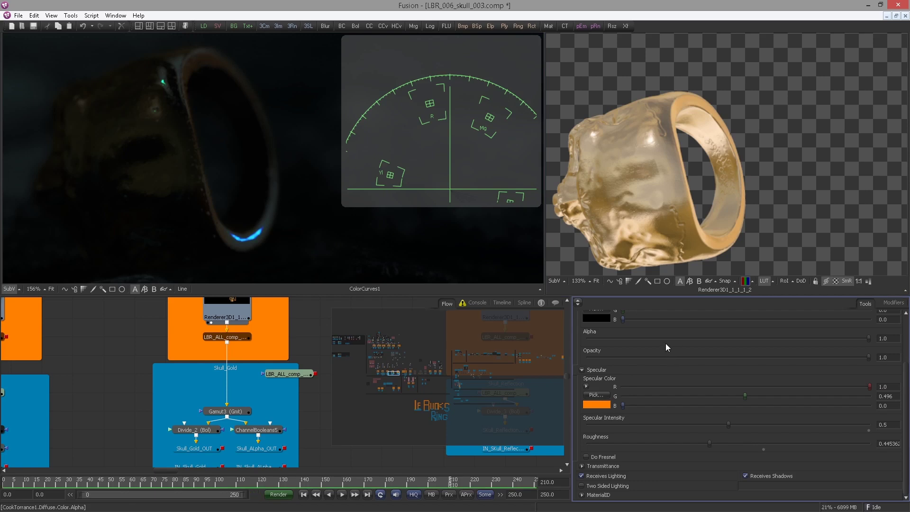
click(706, 448)
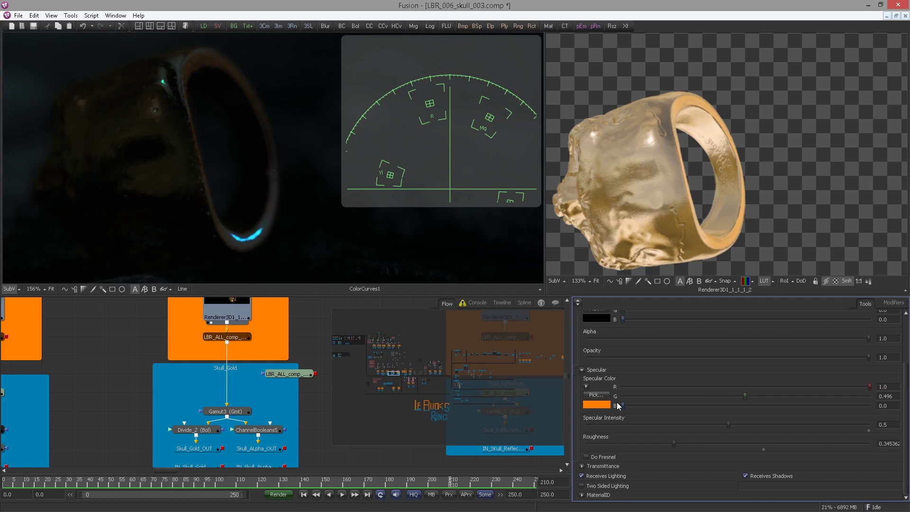
- Show CookTorrance1 in the second viewer and try a specular intensity of 1.0
scroll(226, 394, down, 4)
scroll(142, 365, up, 5)
key(2)
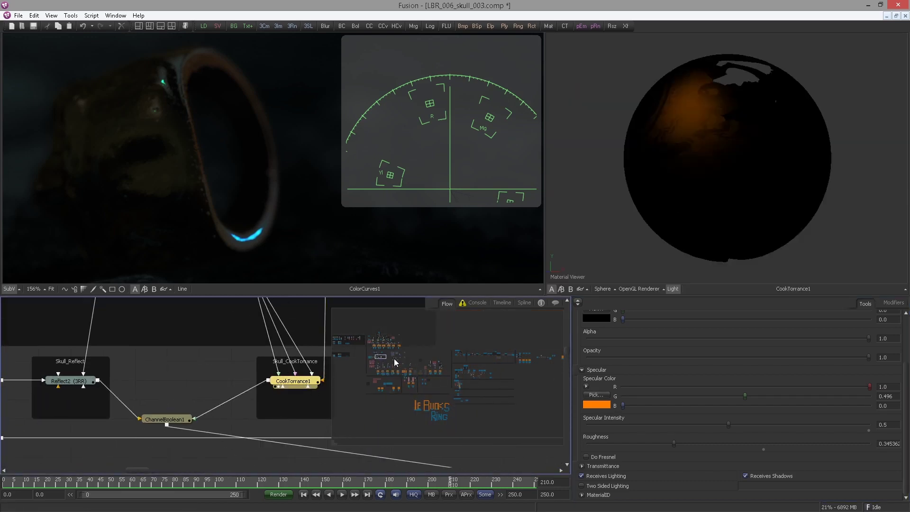
double_click(884, 425)
text(1)
key(Tab)
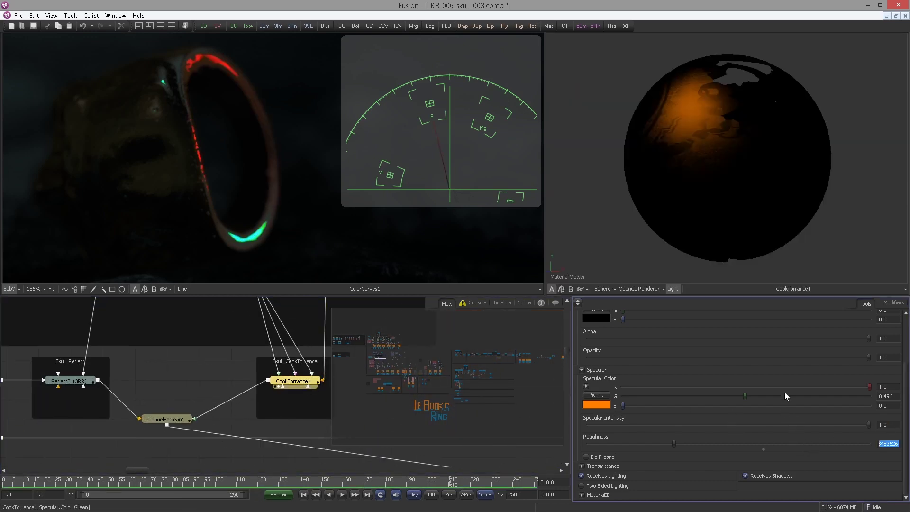
- Set CookTorrance1's specular intensity to 0.8 and its roughness to about 0.406
text(0.8)
key(Tab)
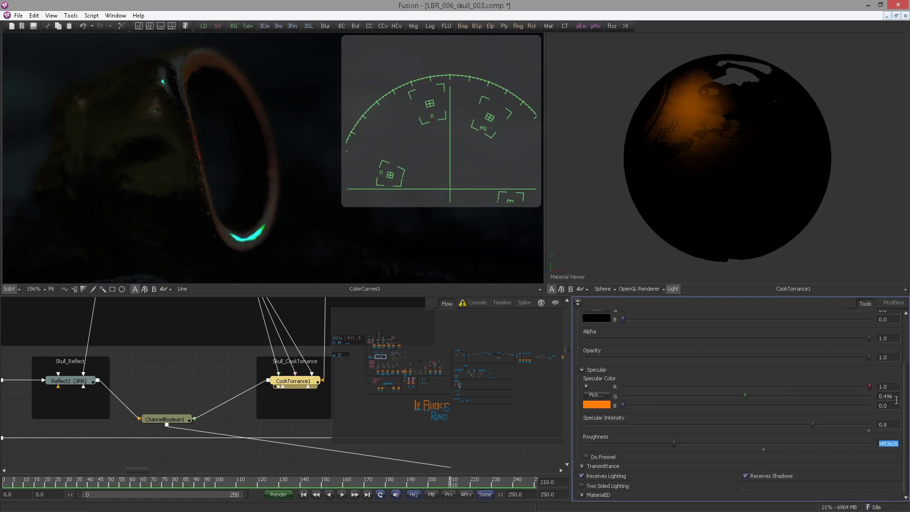
drag(673, 443, 695, 443)
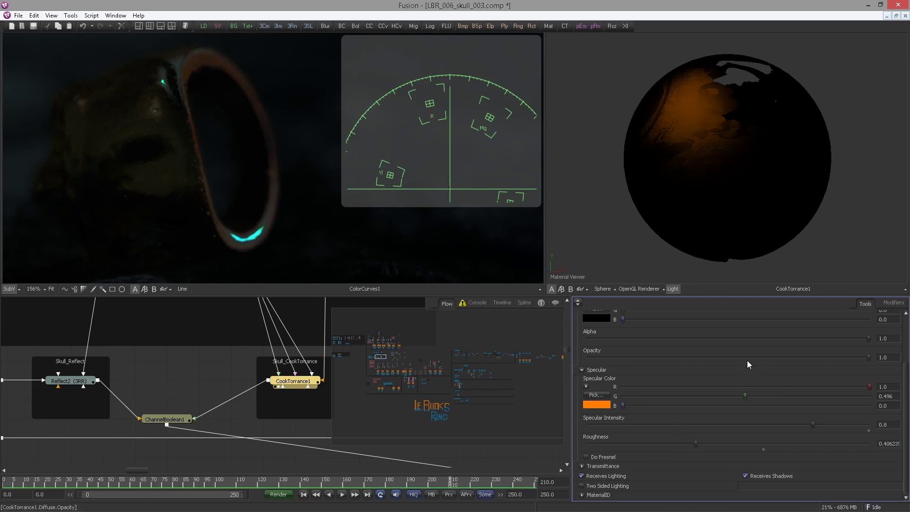
- Open ColorCorrector14's highlights controls and reset its blue gain to 1.0
drag(494, 359, 515, 355)
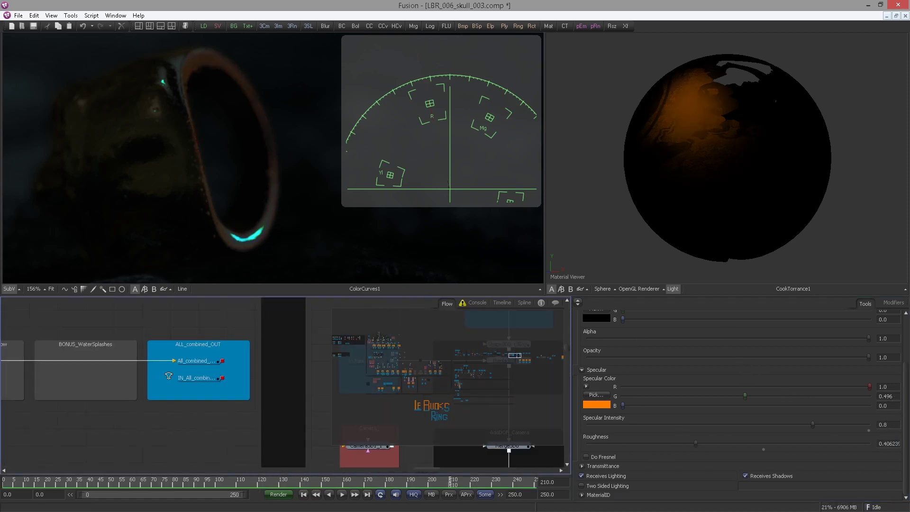
scroll(252, 365, down, 3)
drag(252, 365, 184, 379)
scroll(136, 368, up, 3)
drag(33, 348, 303, 405)
scroll(303, 405, up, 3)
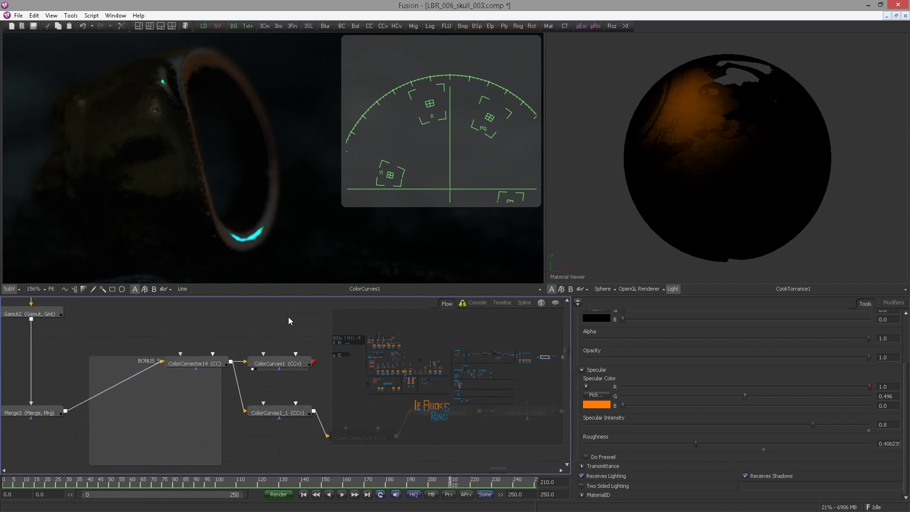
click(169, 368)
click(261, 353)
key(1)
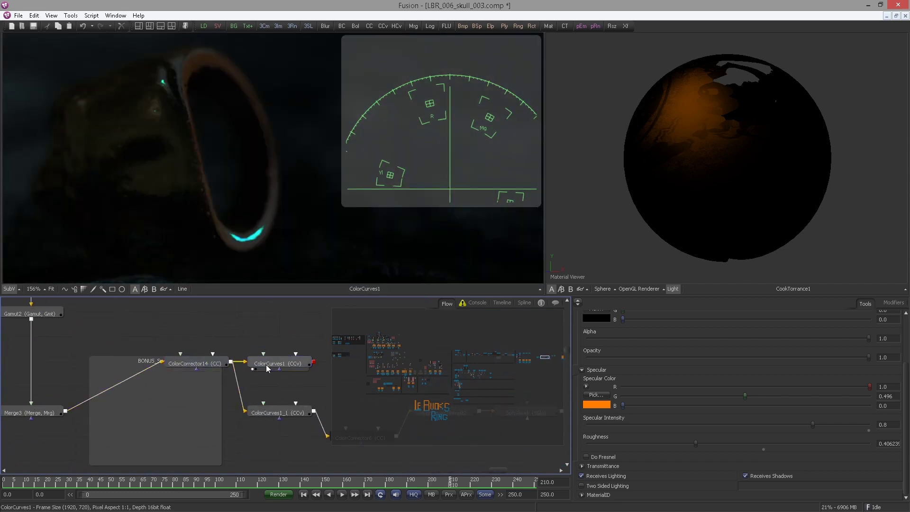
click(196, 363)
double_click(713, 422)
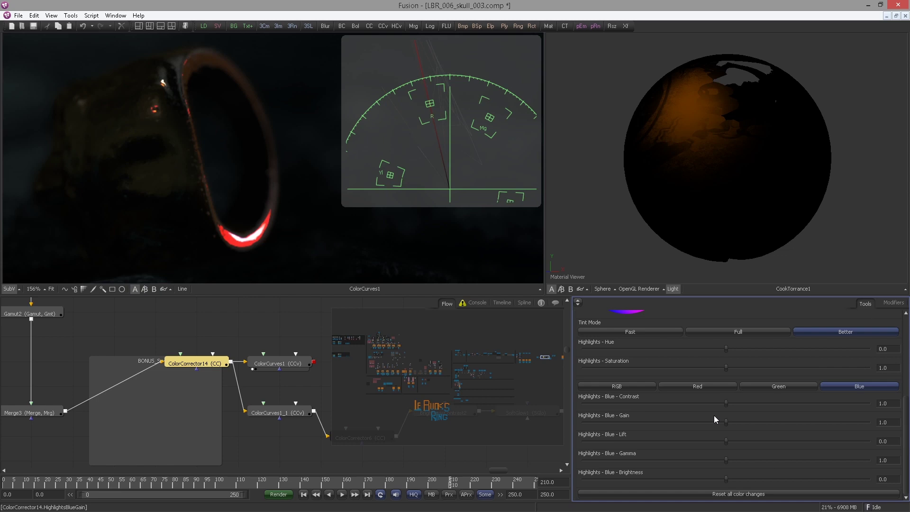
- Set ColorCorrector14's highlights RGB gain to about 0.8 and compare ColorCorrector14 with ColorCurves1 in the first viewer
drag(765, 365, 765, 395)
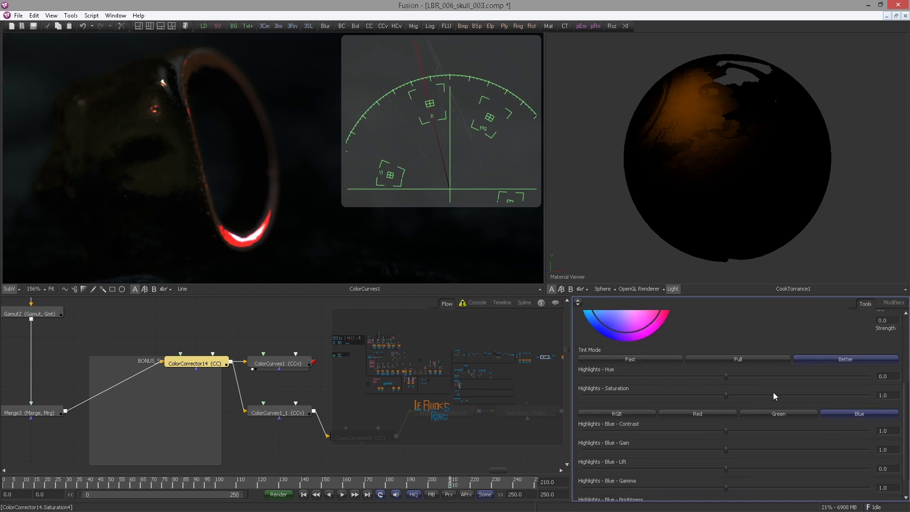
click(624, 412)
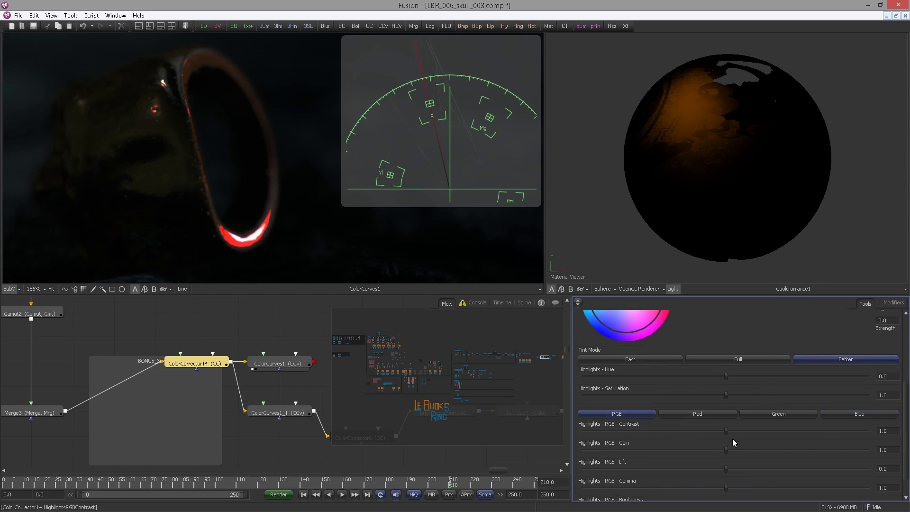
drag(722, 451, 697, 447)
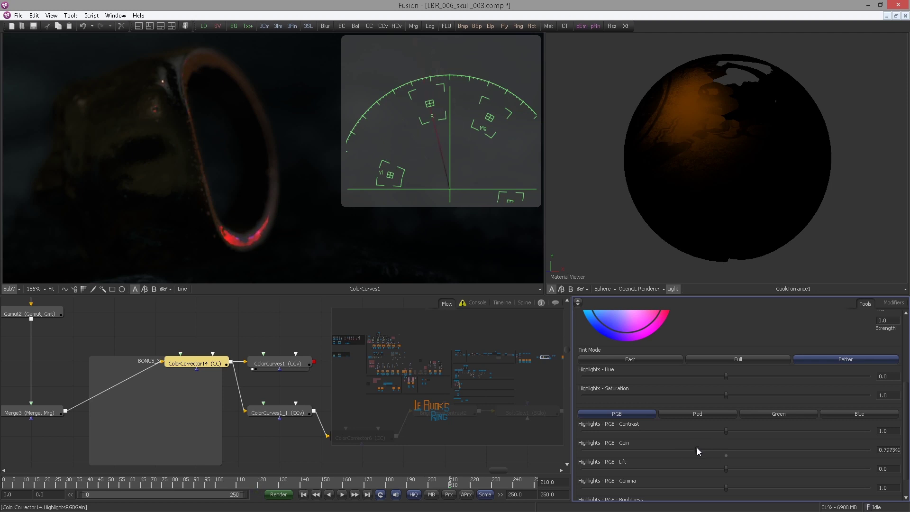
drag(231, 362, 236, 263)
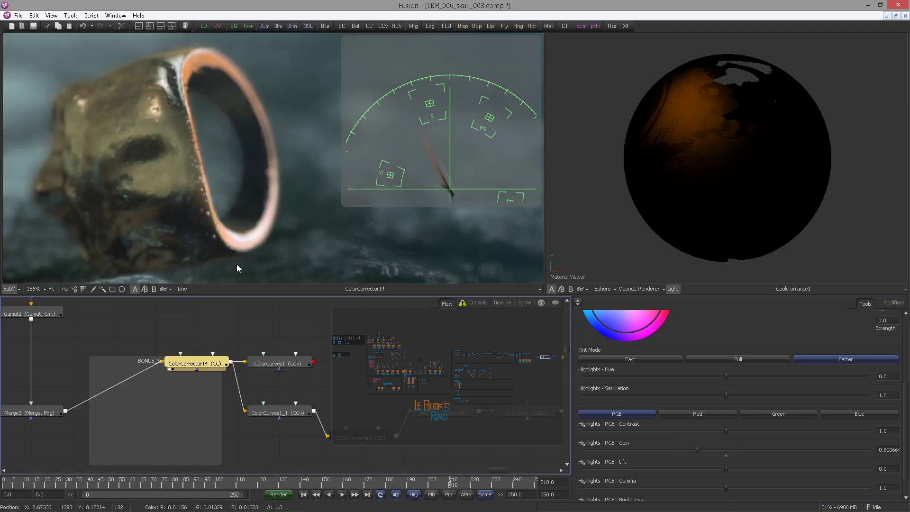
drag(262, 371, 285, 238)
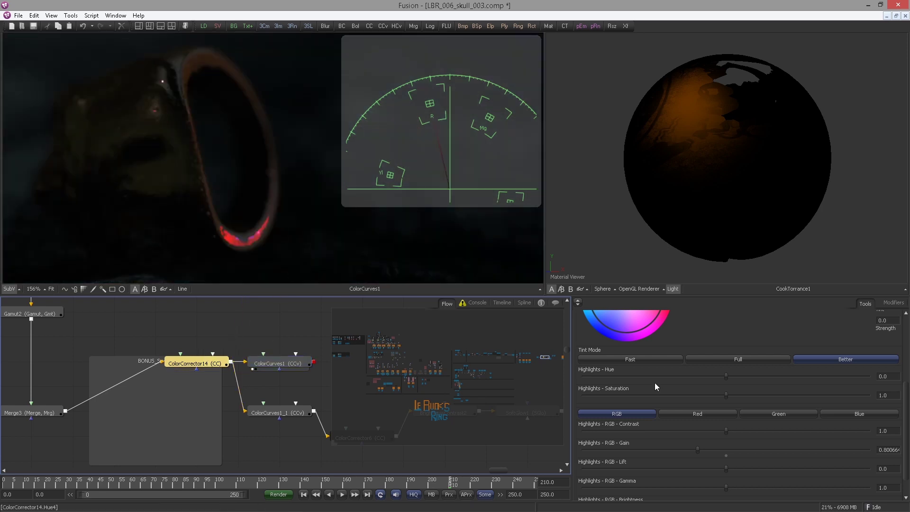
- Set ColorCorrector14's highlights red gain to about 1.013 and its highlights saturation to 0.3
click(715, 414)
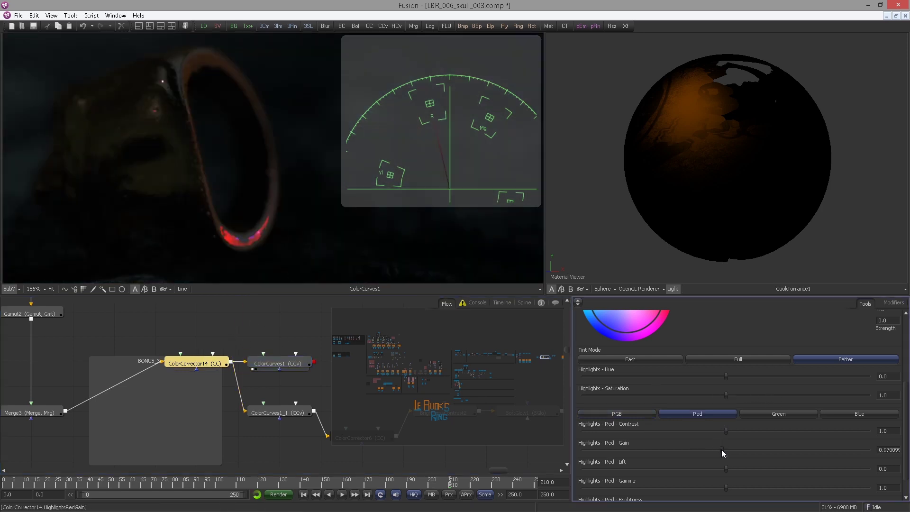
drag(714, 450, 726, 455)
drag(725, 394, 629, 395)
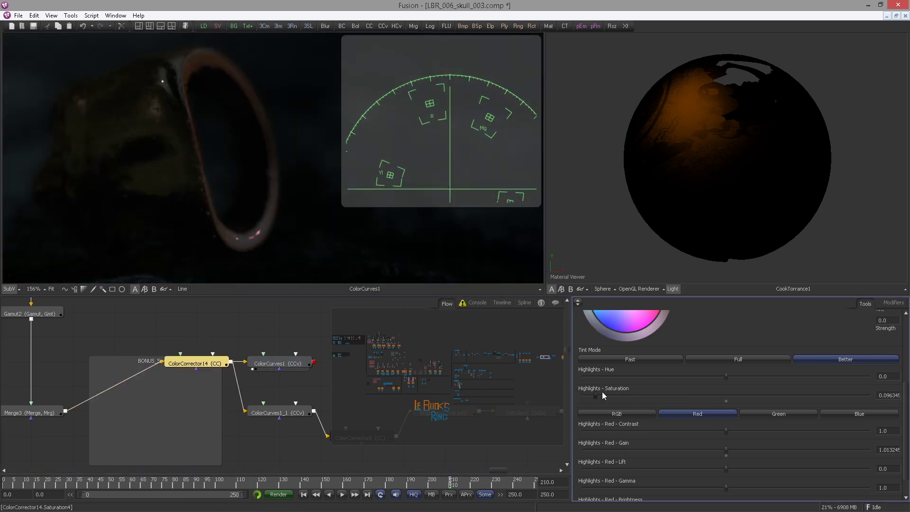
click(888, 394)
text(0)
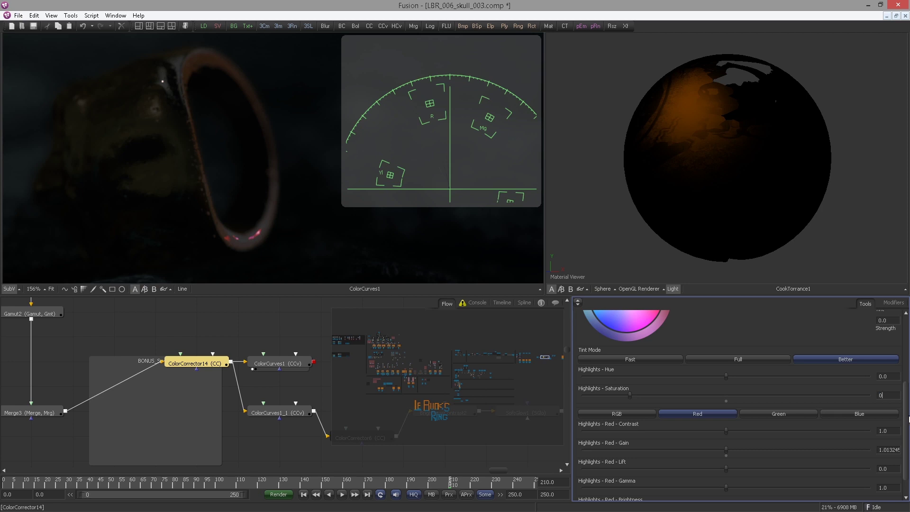
text(.3)
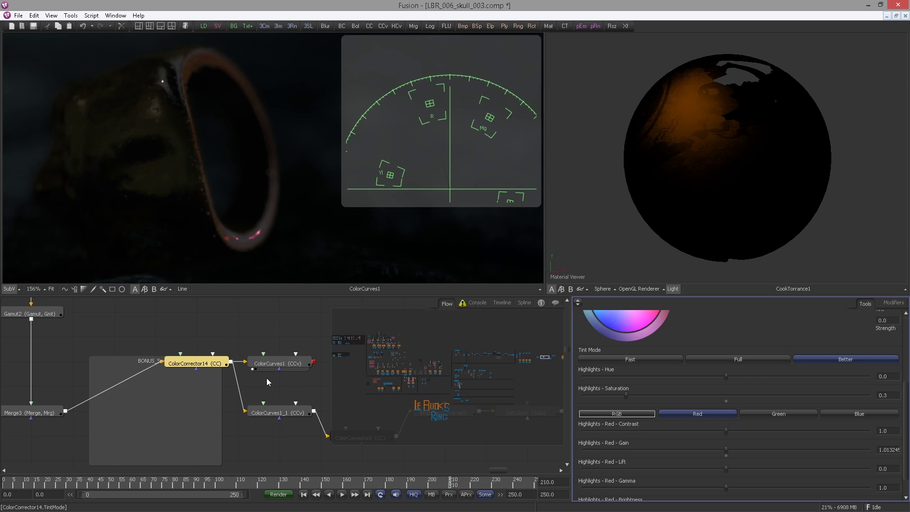
- Return to the CookTorrance1 gold material and set its specular intensity to 0.7 and roughness to 0.45
drag(266, 377, 628, 327)
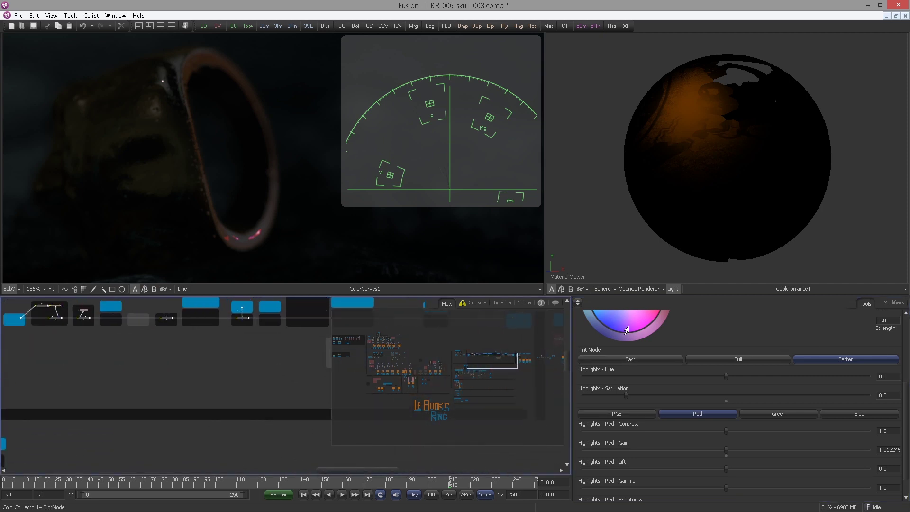
drag(493, 361, 394, 357)
drag(279, 379, 278, 353)
scroll(150, 372, up, 6)
click(237, 403)
double_click(884, 424)
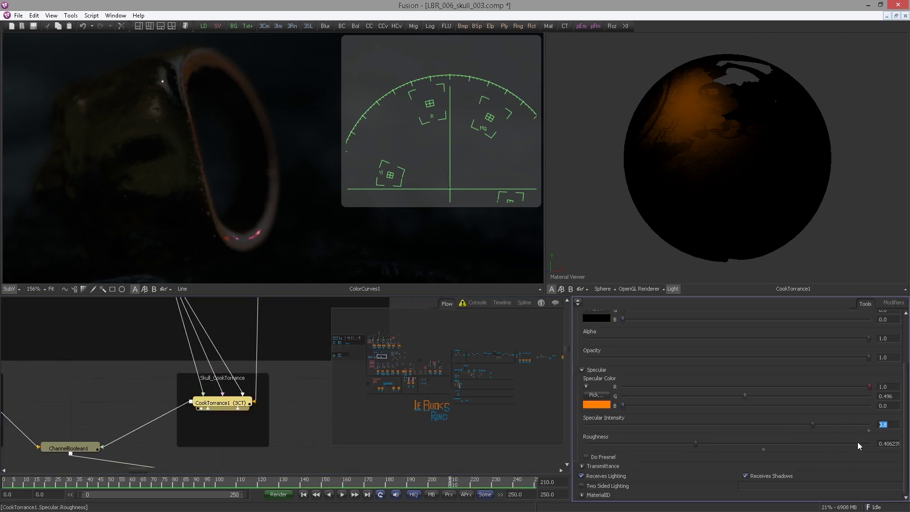
text(0.7)
key(Tab)
drag(698, 446, 702, 446)
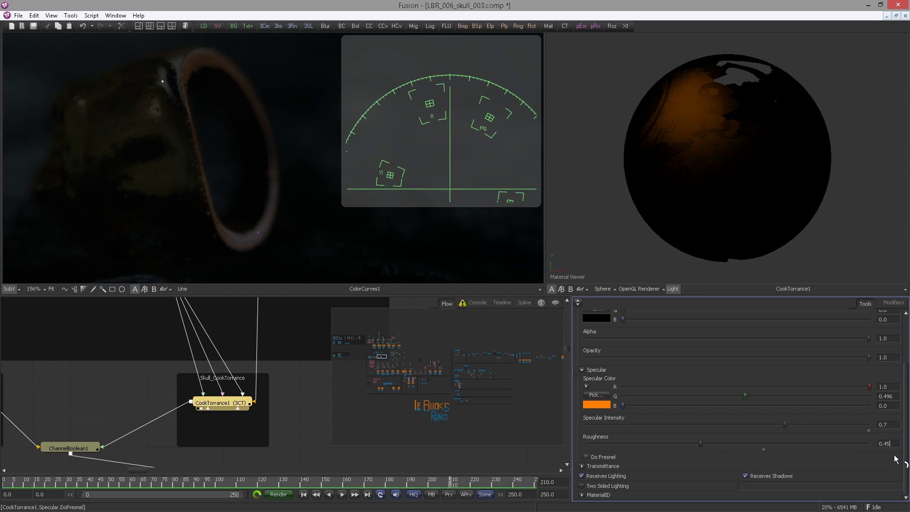
key(Tab)
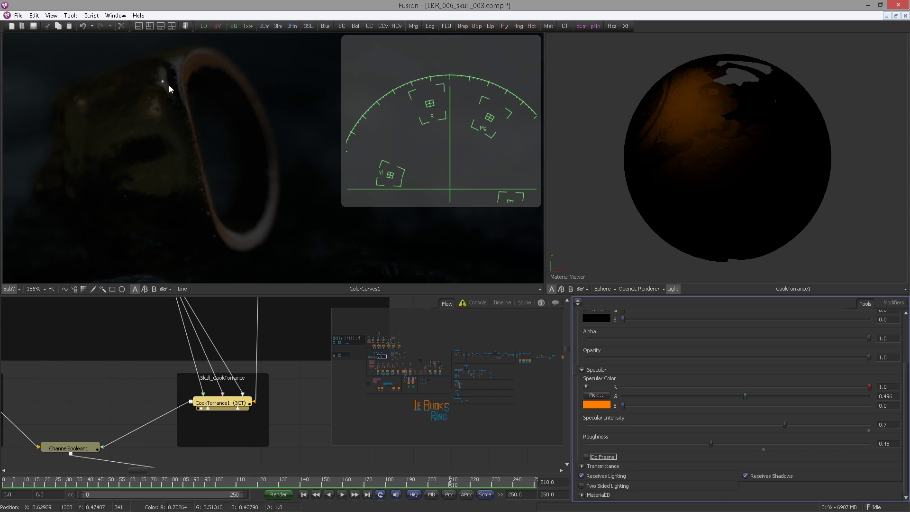
- Show the gold skull ring renderer in the second viewer
scroll(253, 400, down, 5)
drag(187, 406, 665, 158)
scroll(294, 354, up, 3)
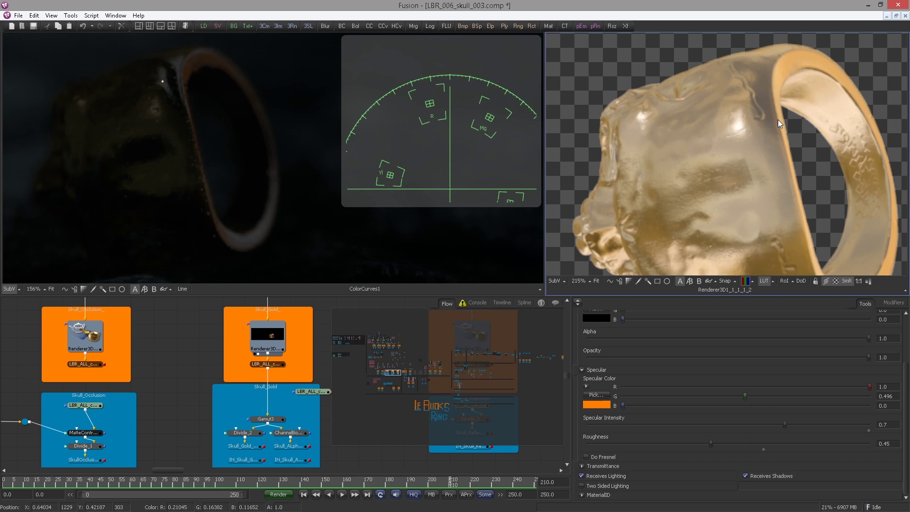
- Compare the outputs of ColorCorrector14 and ColorCurves1_1 in the first viewer
drag(393, 373, 544, 362)
drag(174, 362, 46, 374)
scroll(46, 374, up, 2)
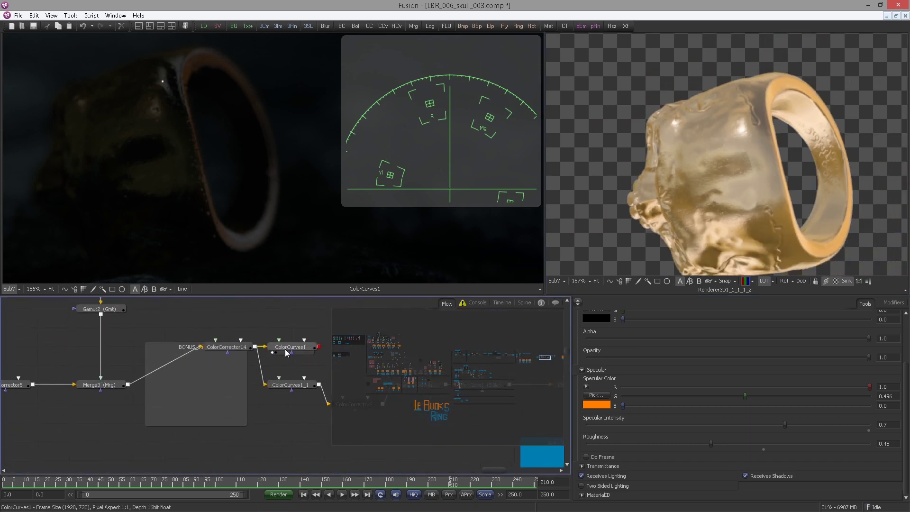
drag(284, 385, 246, 275)
drag(225, 346, 242, 261)
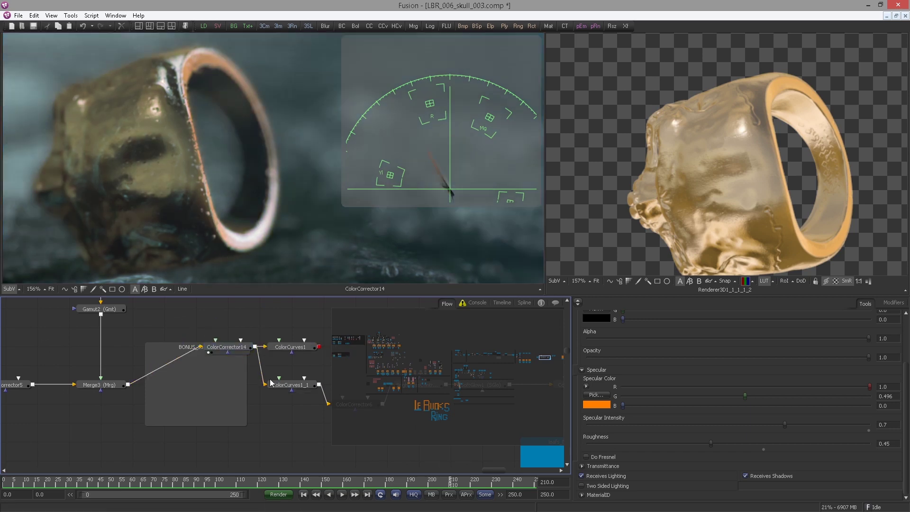
drag(284, 384, 240, 253)
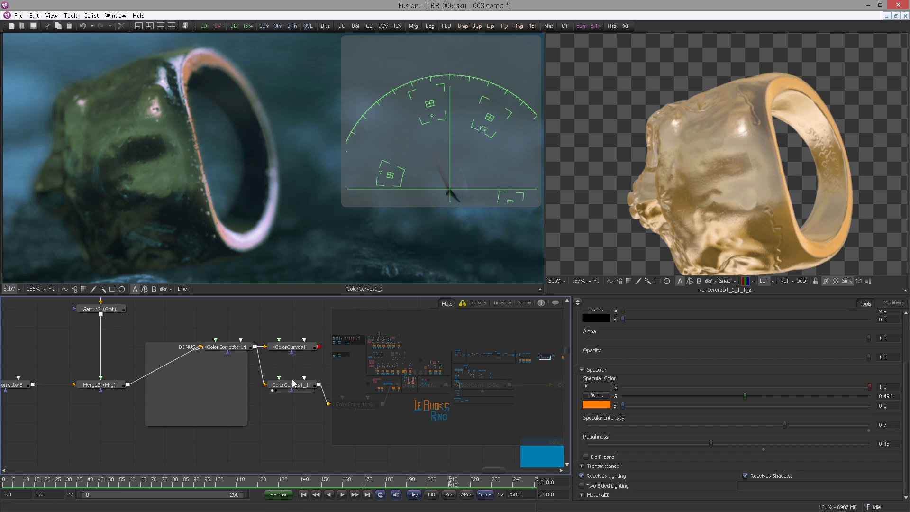
- Move ColorCorrector14 closer to Merge3 in the flow and show ColorCurves1 in the first viewer
drag(246, 351, 213, 351)
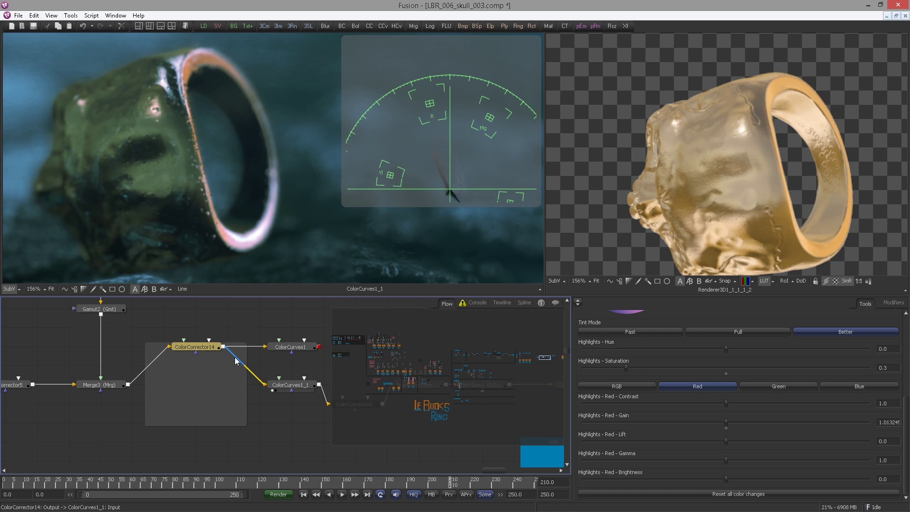
drag(215, 354, 215, 246)
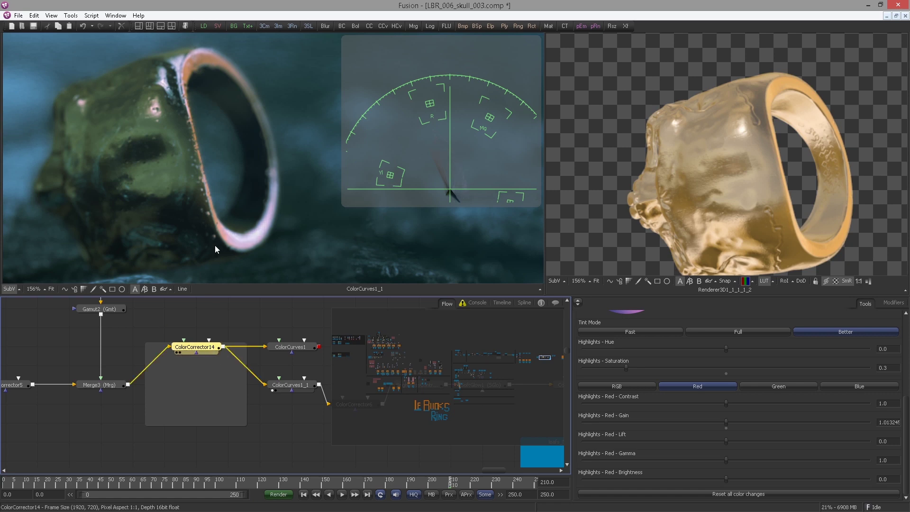
click(273, 352)
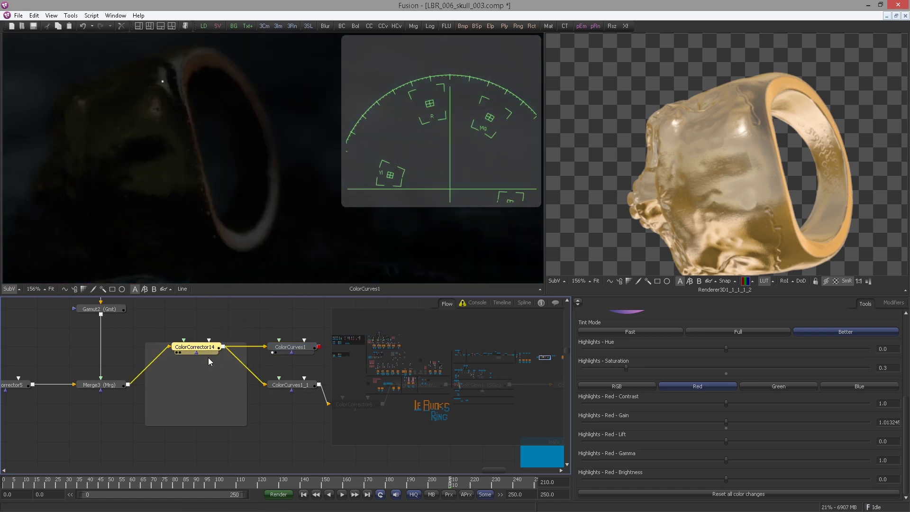
- Examine the bright pixel on the ring up close, and show the Merge3 output in the first viewer
scroll(230, 129, up, 5)
scroll(190, 118, up, 2)
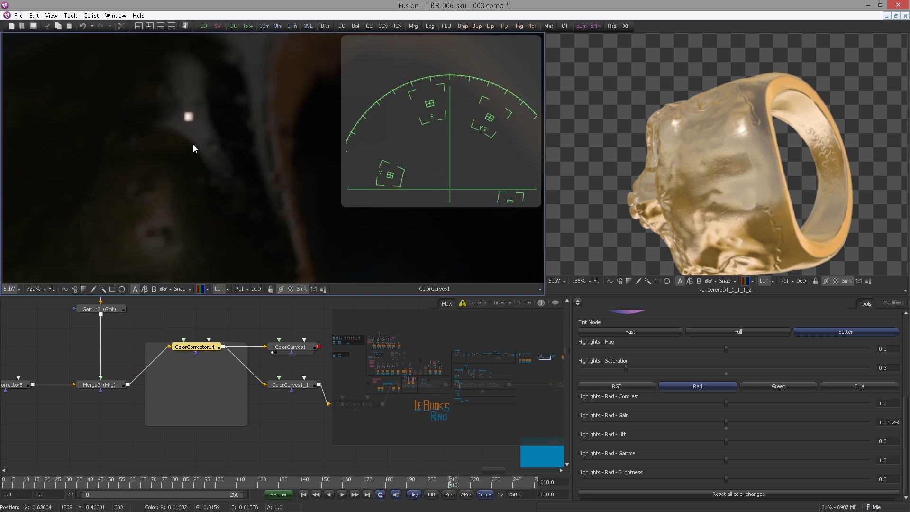
drag(119, 377, 154, 368)
click(116, 381)
scroll(168, 169, down, 7)
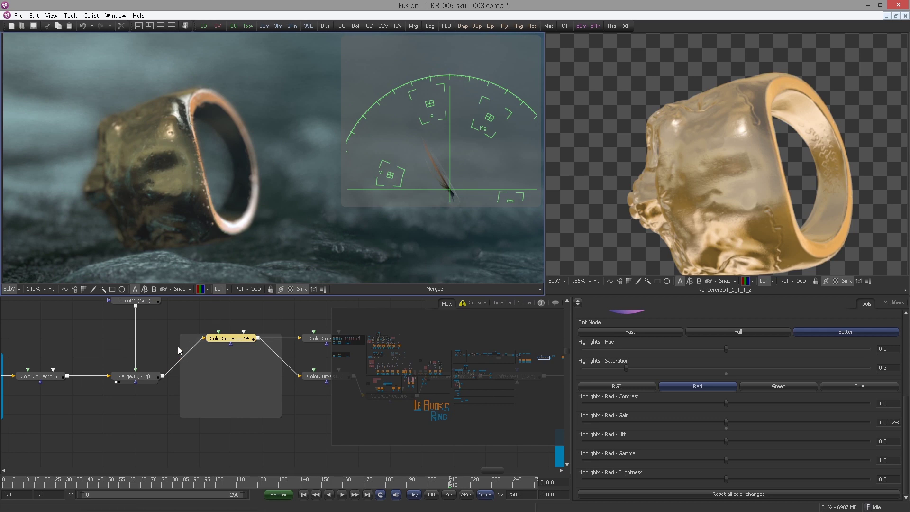
- Show ColorCurves1 in the first viewer again and open its curve controls
drag(184, 346, 101, 354)
drag(132, 316, 237, 393)
click(293, 377)
scroll(223, 317, down, 1)
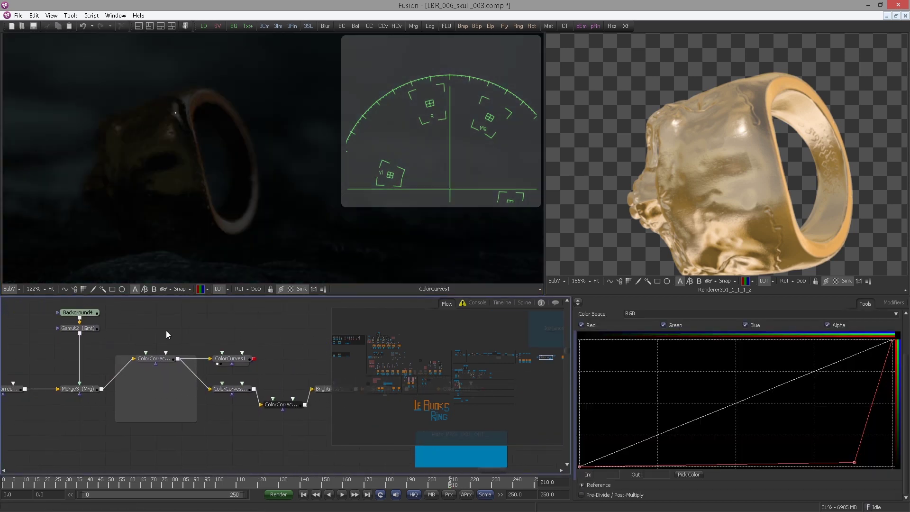
- Insert a Color Curves tool between Merge3 and ColorCorrector14 and open its curves in the spline editor
key(ctrl+space)
text(Color Corrector)
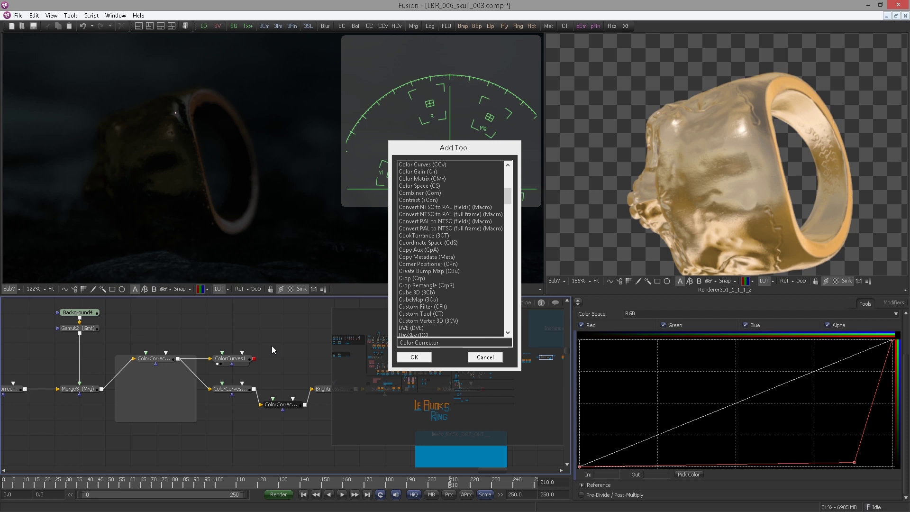
text(cc)
key(Down)
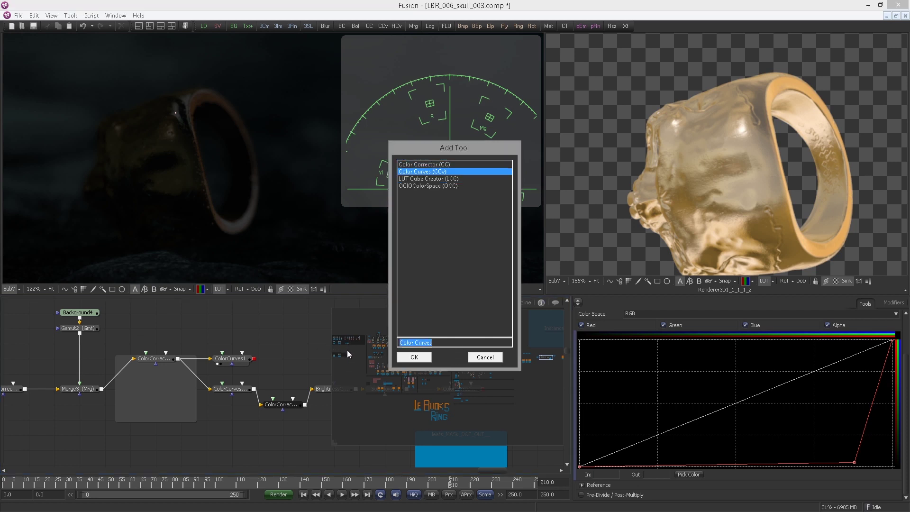
key(Return)
drag(101, 389, 135, 354)
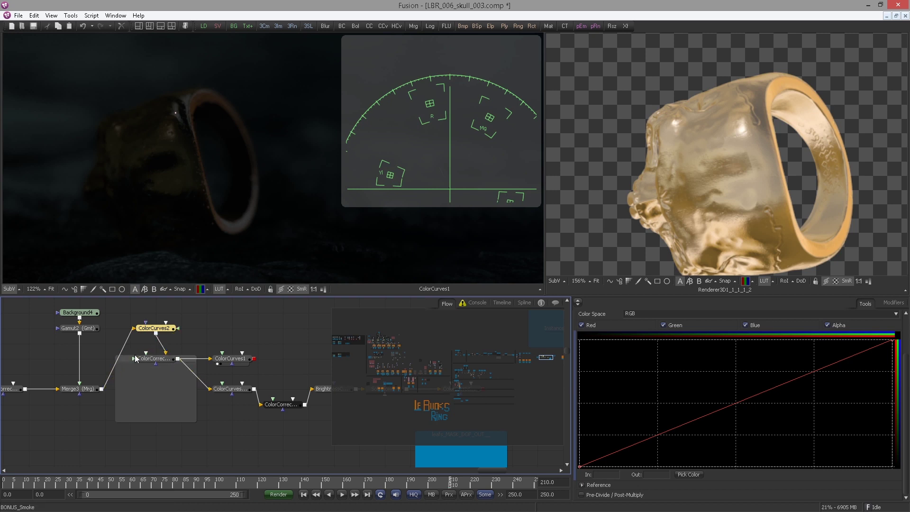
key(F8)
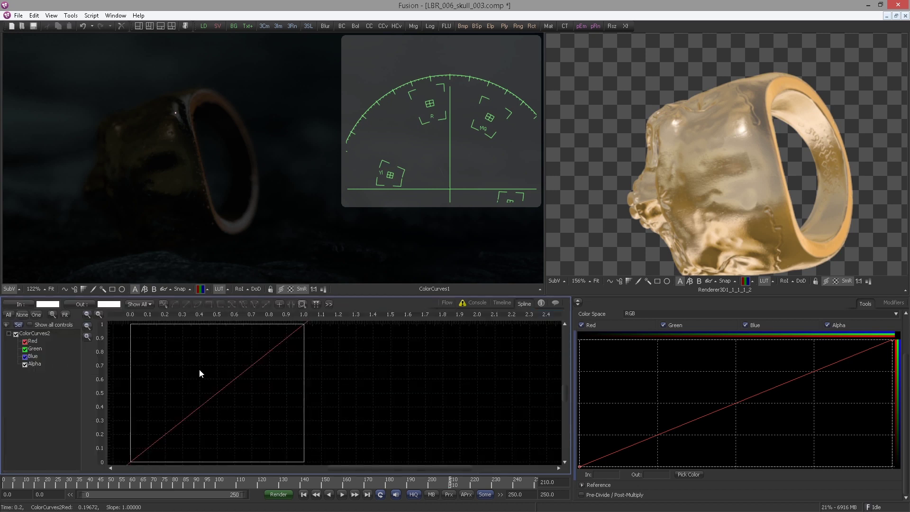
drag(313, 342, 327, 350)
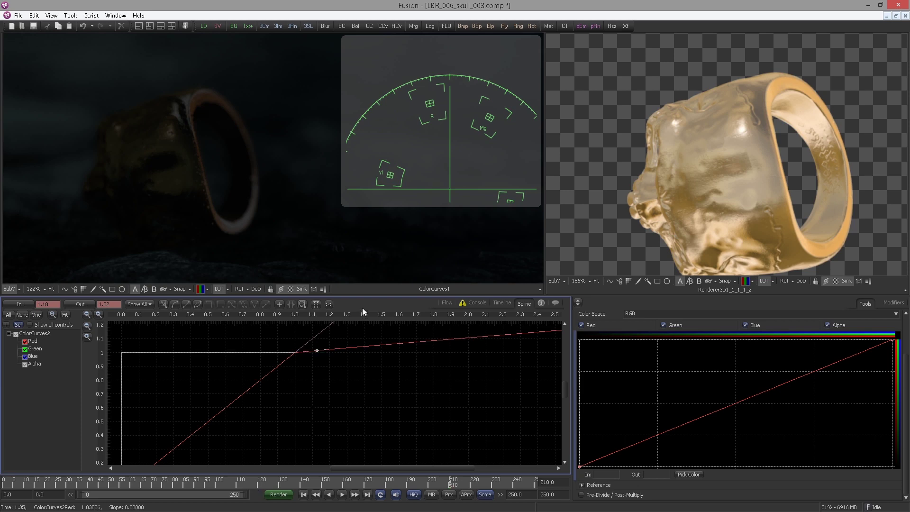
drag(327, 351, 366, 352)
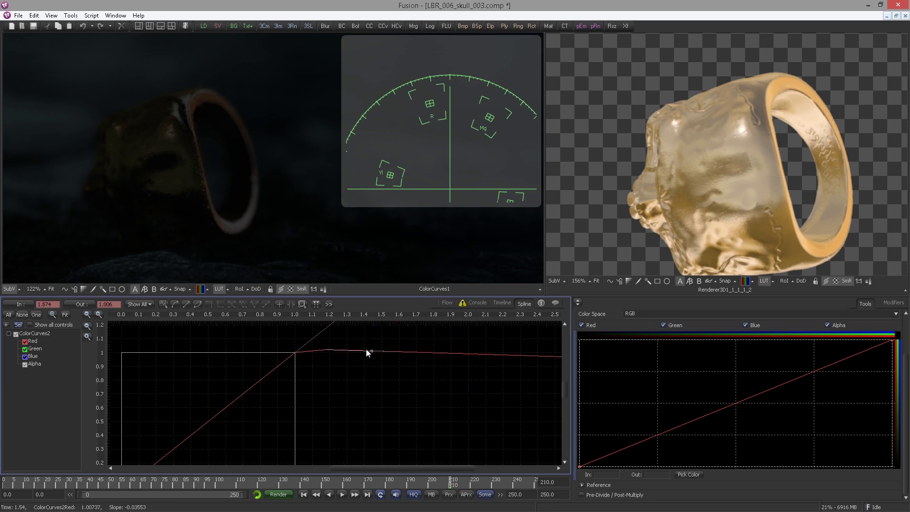
key(Delete)
click(395, 351)
key(Delete)
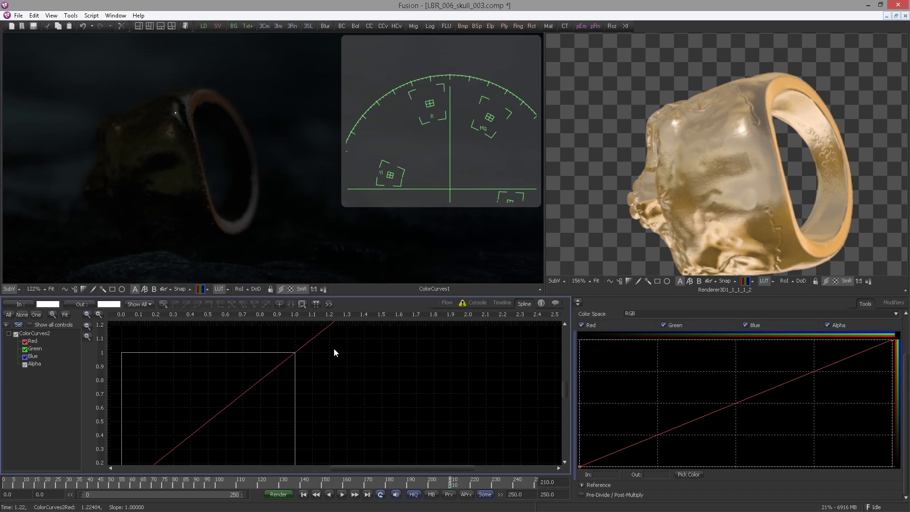
- Flatten ColorCurves2's curve above 1.0 with a control point at in 1.26 and out 1.008
drag(314, 338, 334, 349)
key(Delete)
key(Delete)
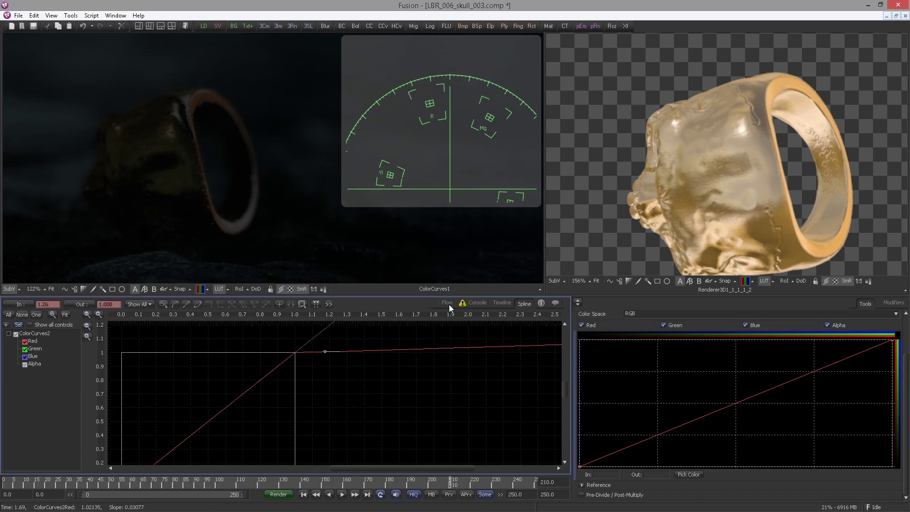
- Return to the node flow and reposition nodes after Merge3 to make room for ColorCurves2 and ColorCorrector14 in the main chain
click(447, 303)
mouse_move(149, 324)
mouse_down()
mouse_move(123, 339)
mouse_move(175, 355)
mouse_move(154, 340)
mouse_up()
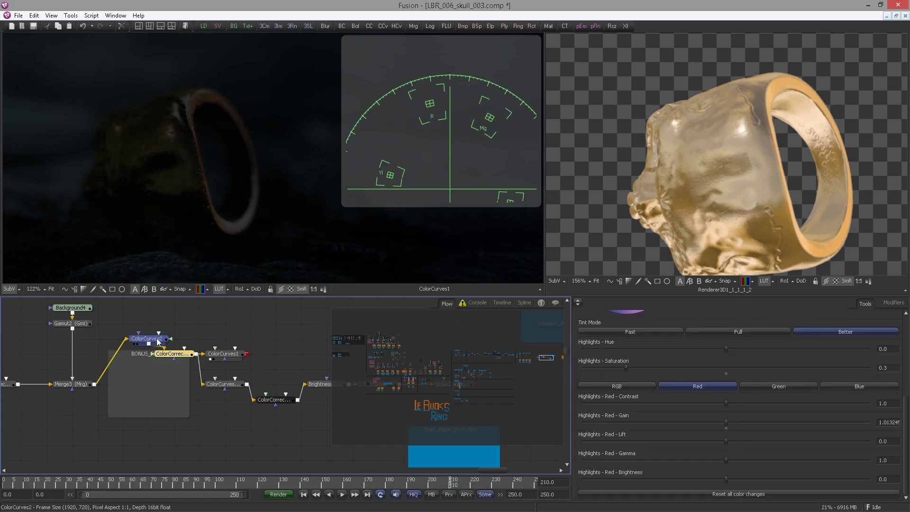
scroll(157, 342, down, 2)
drag(297, 342, 188, 345)
click(276, 376)
drag(277, 376, 281, 374)
scroll(235, 362, up, 2)
drag(194, 390, 239, 379)
drag(147, 380, 194, 379)
- Delete the leftover ColorCurves1 node and line up ColorCorrector14 and ColorCurves2 in the row between Merge3 and ColorCurves1_1
click(149, 353)
key(Delete)
click(112, 356)
drag(112, 355, 156, 382)
drag(86, 339, 112, 379)
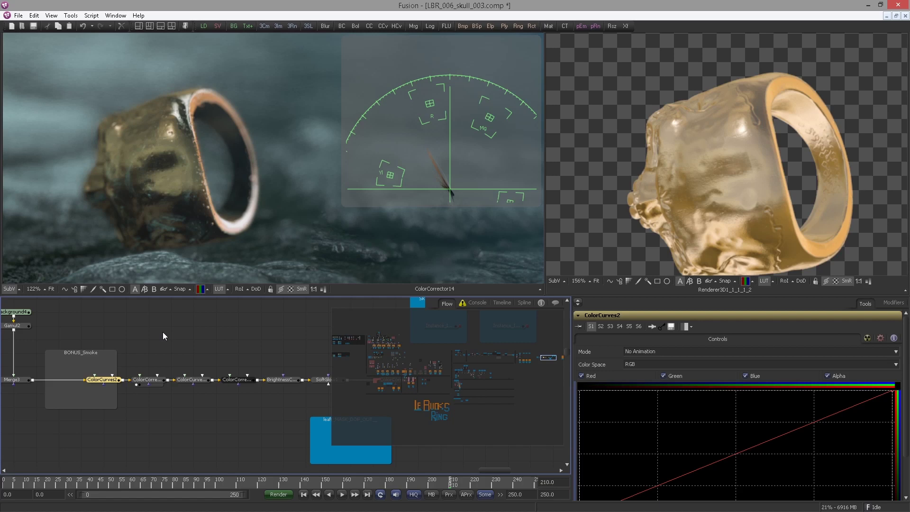
- Compare the outputs of Merge3, ColorCurves2, ColorCorrector14 and ColorCurves1_1 in the first viewer, checking the bright ring edge up close
scroll(163, 332, down, 2)
drag(323, 313, 78, 407)
scroll(109, 364, up, 4)
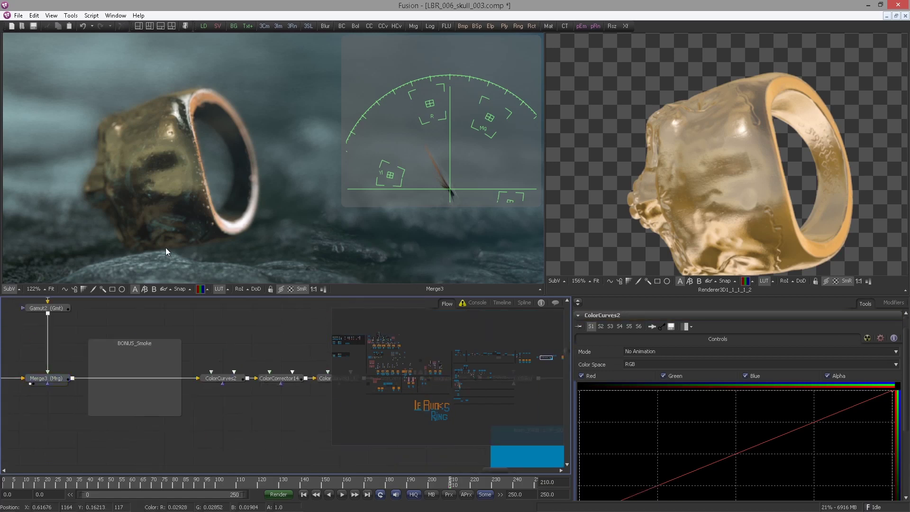
click(220, 379)
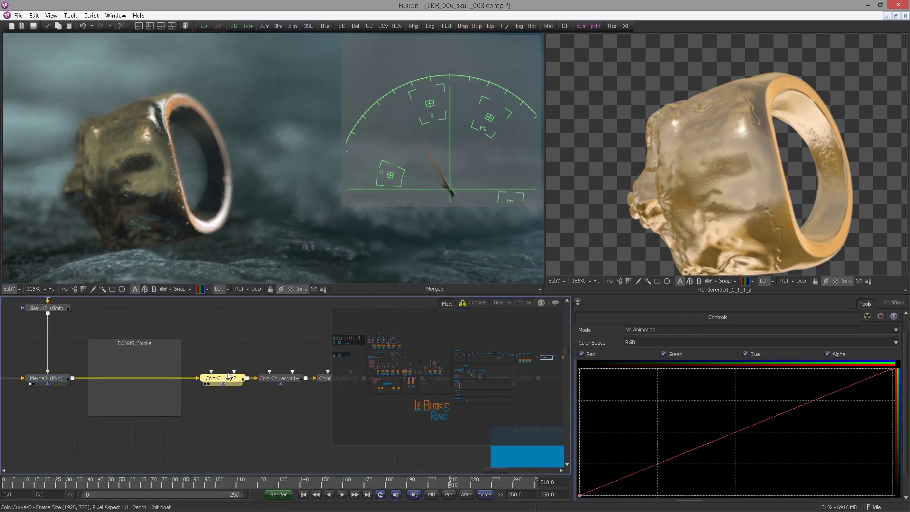
drag(343, 371, 278, 355)
click(268, 365)
click(199, 368)
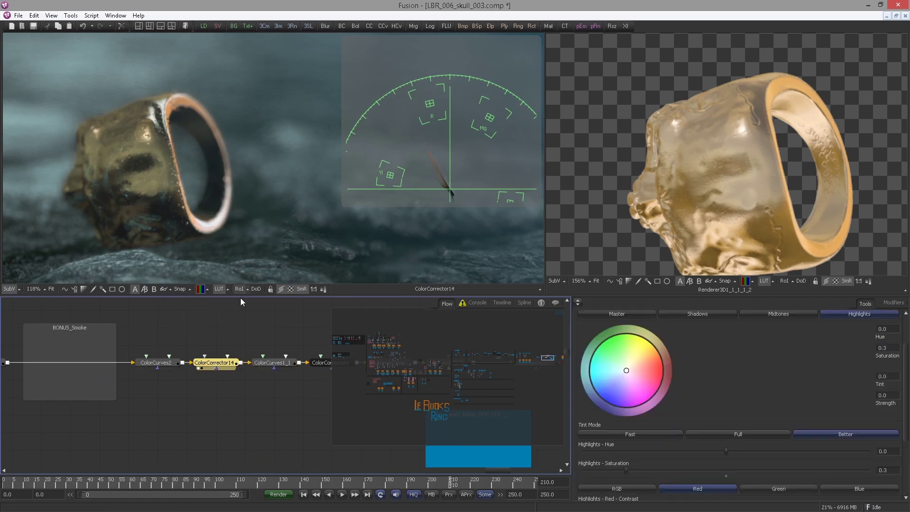
key(1)
scroll(209, 227, up, 3)
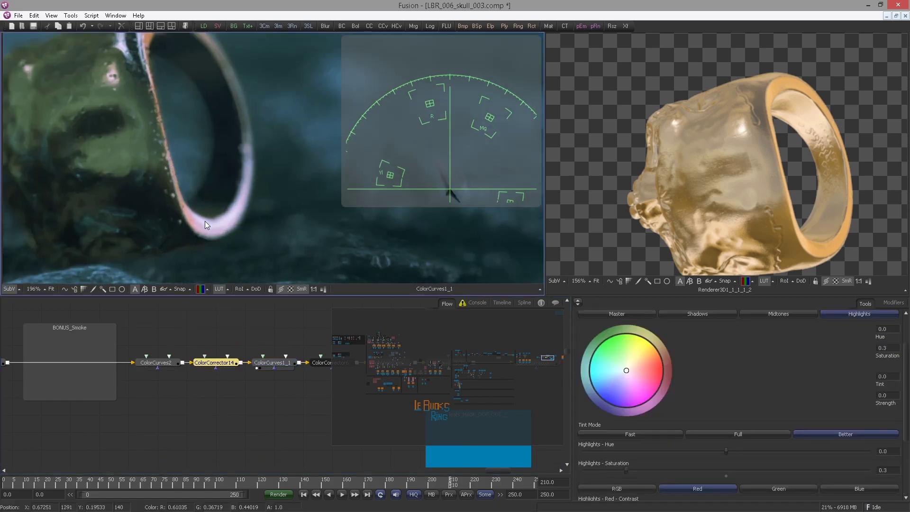
scroll(217, 208, down, 2)
- View ColorCorrector6 and BrightnessContrast2 in turn in the first viewer to check how each changes the ring edge
drag(282, 355, 169, 359)
click(227, 368)
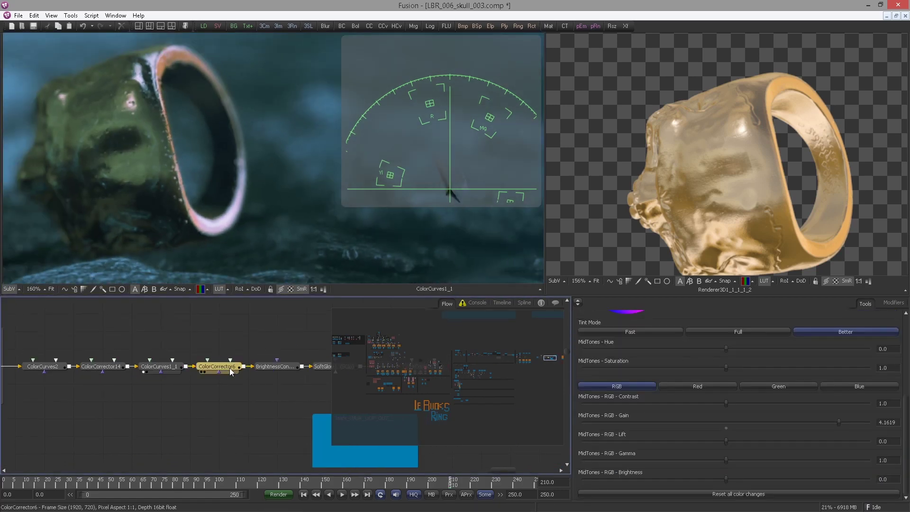
click(200, 371)
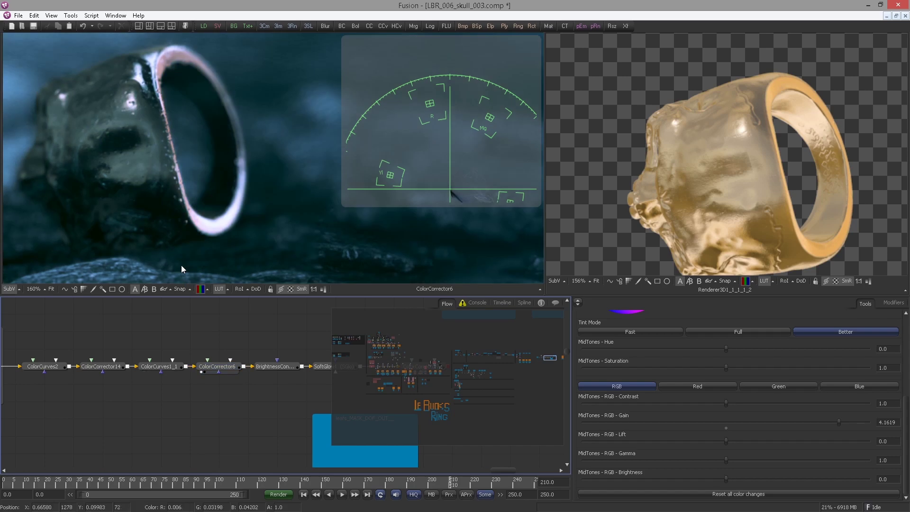
drag(232, 370, 199, 368)
scroll(112, 214, down, 2)
drag(201, 227, 246, 229)
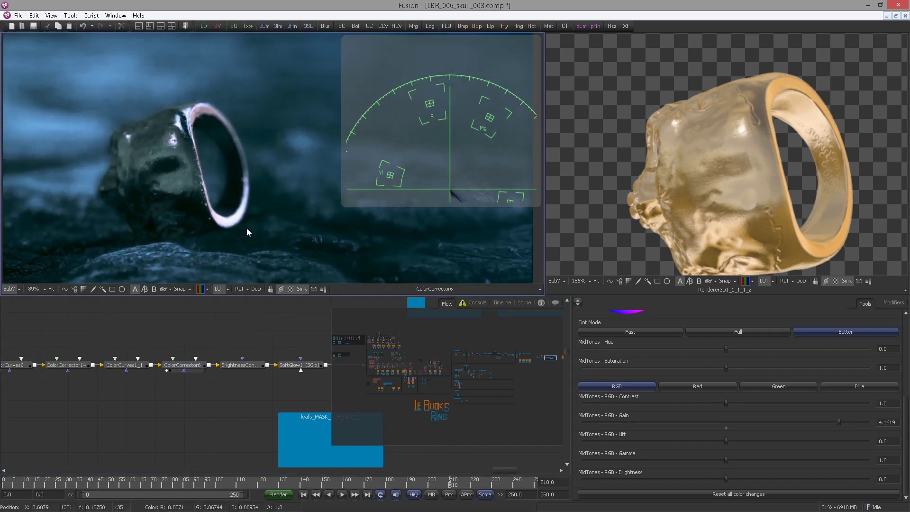
scroll(167, 231, up, 1)
click(225, 370)
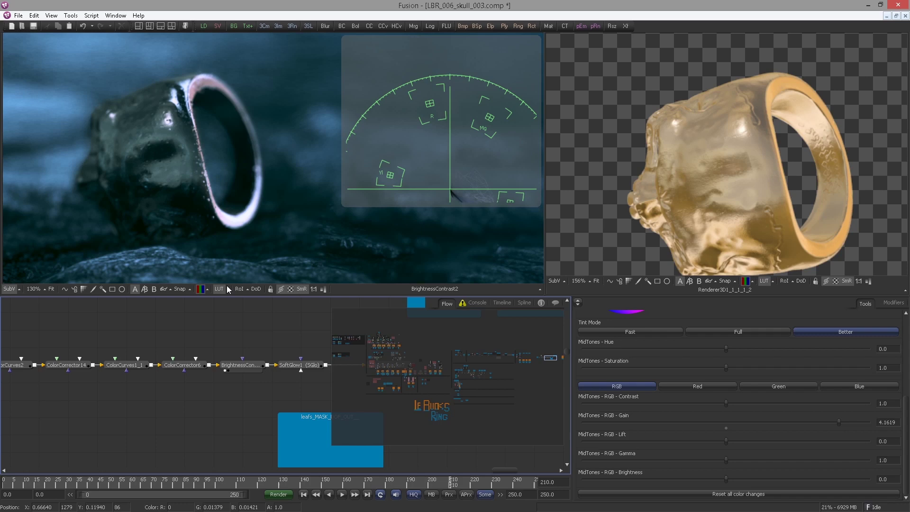
- Show the final ColorCorrector7 output in the first viewer and examine the whole ring
drag(286, 314, 243, 324)
click(239, 380)
drag(183, 356, 74, 334)
click(217, 361)
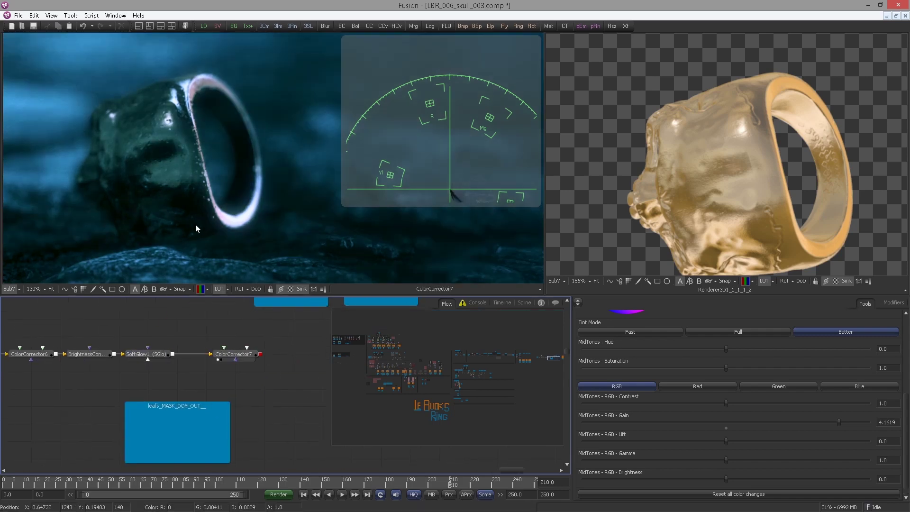
scroll(209, 200, down, 2)
drag(209, 200, 252, 207)
scroll(319, 145, up, 3)
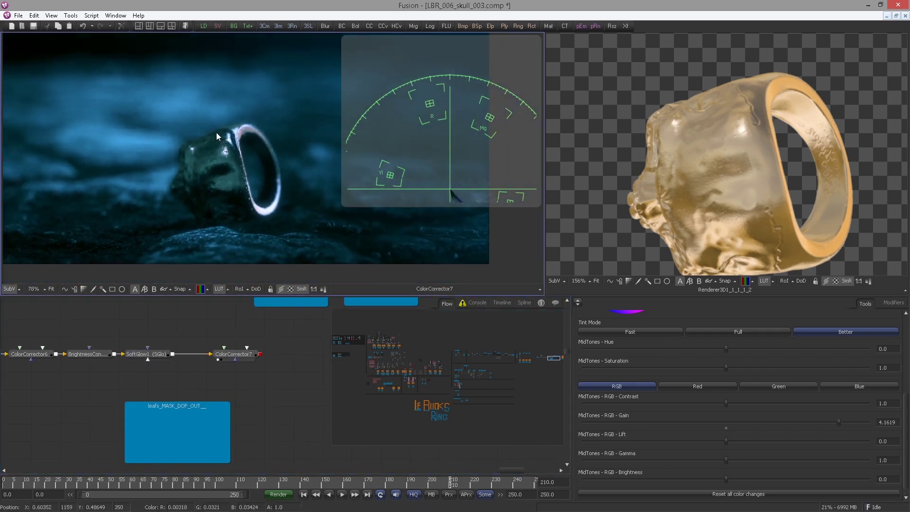
- Check the graded ring at frames 220, 229, 241, 150, 129 and 145
click(473, 485)
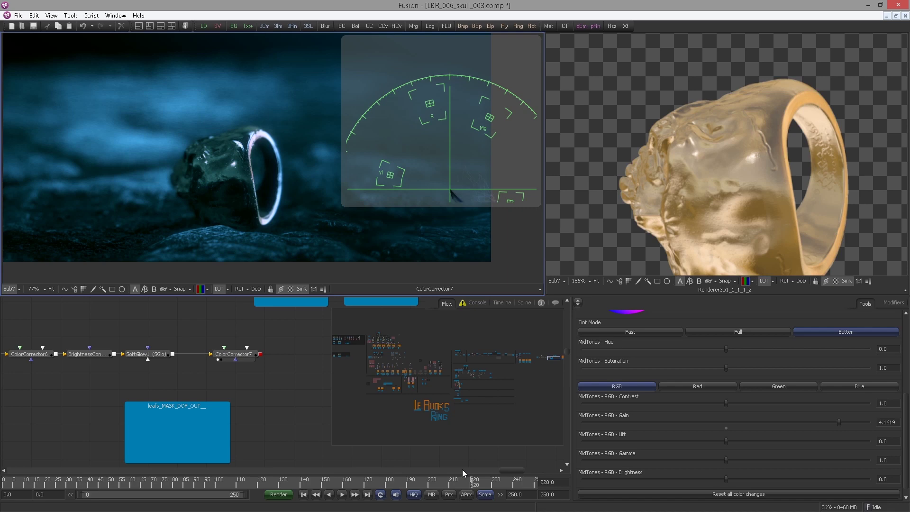
click(493, 483)
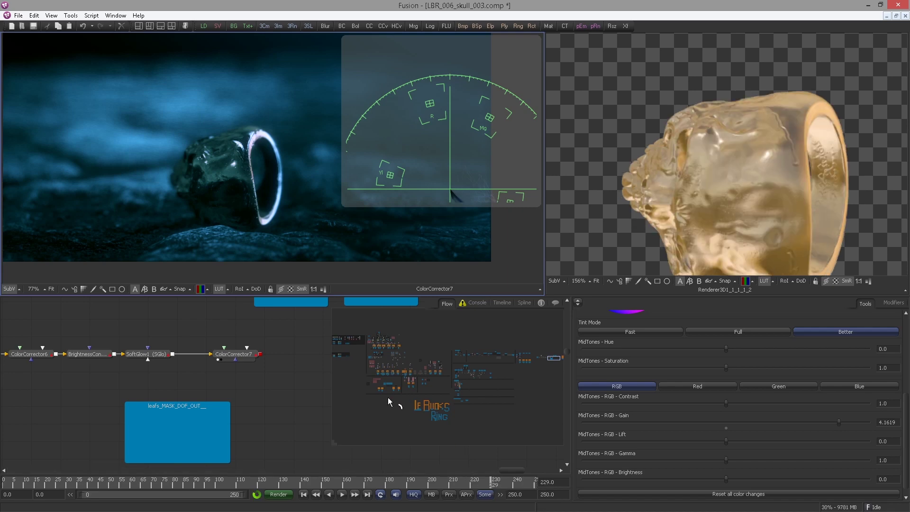
mouse_move(507, 470)
mouse_down()
mouse_move(514, 475)
mouse_move(499, 475)
mouse_up()
click(516, 481)
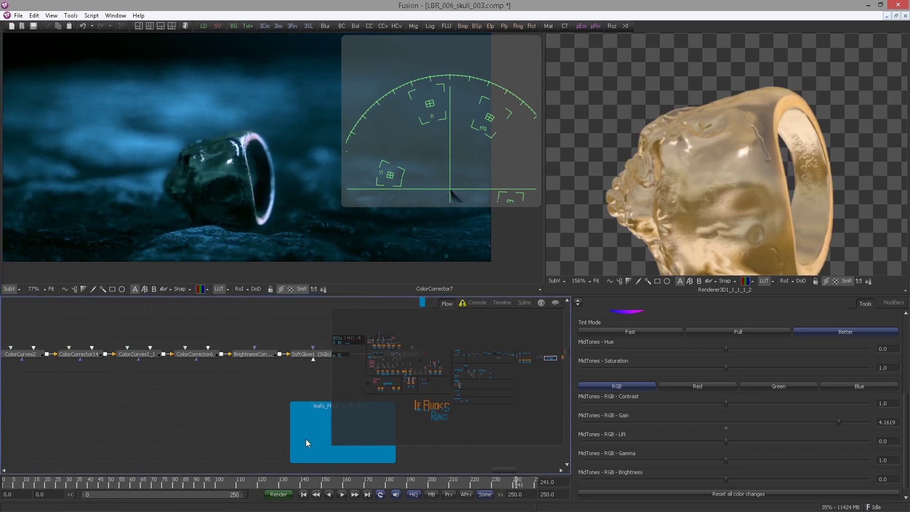
click(6, 287)
drag(318, 199, 396, 219)
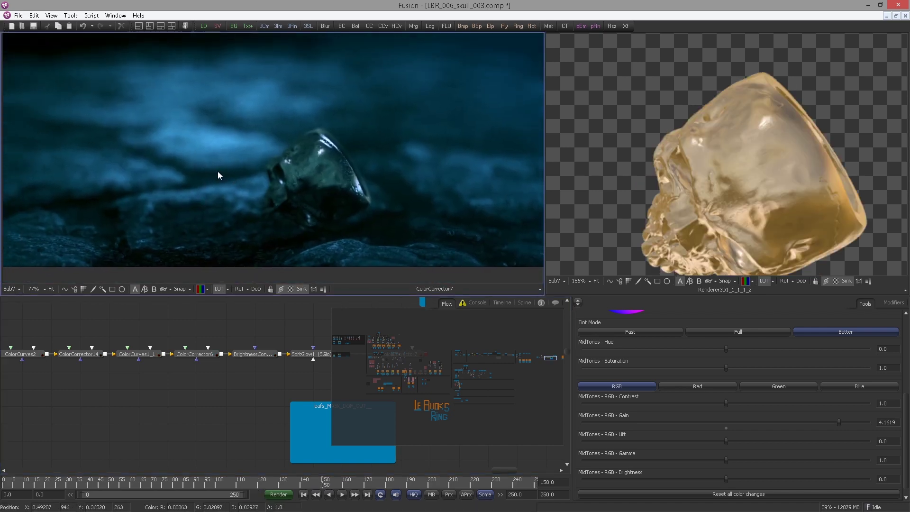
click(279, 481)
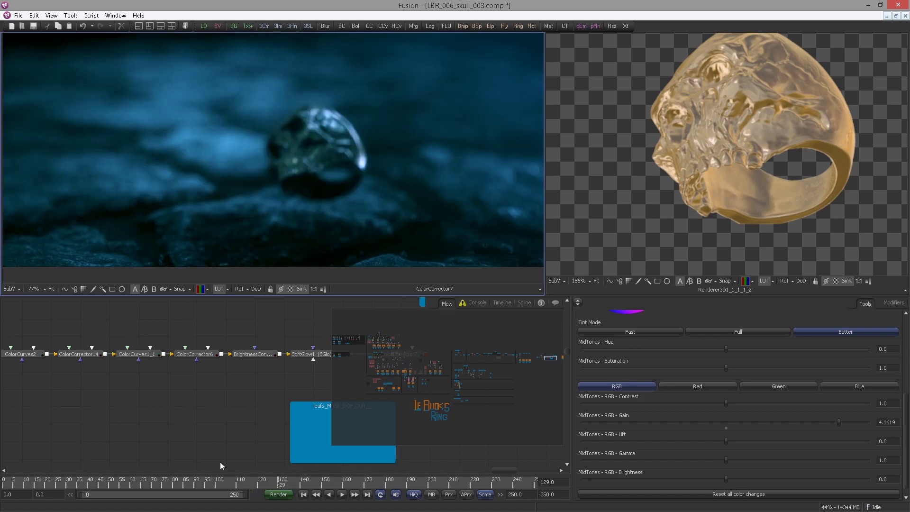
drag(270, 482, 311, 483)
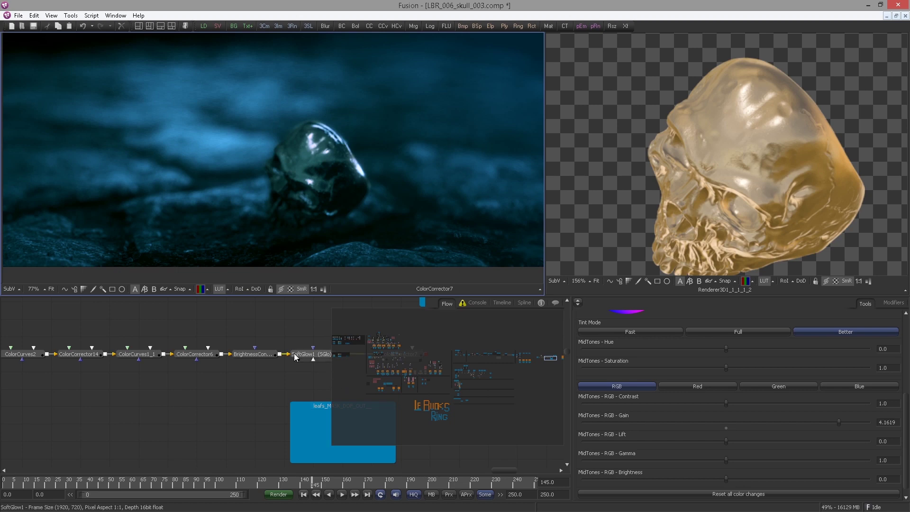
- Render a full-size preview of ColorCorrector7 in the first viewer for frames 0 to 250
drag(361, 382, 209, 399)
scroll(235, 372, down, 1)
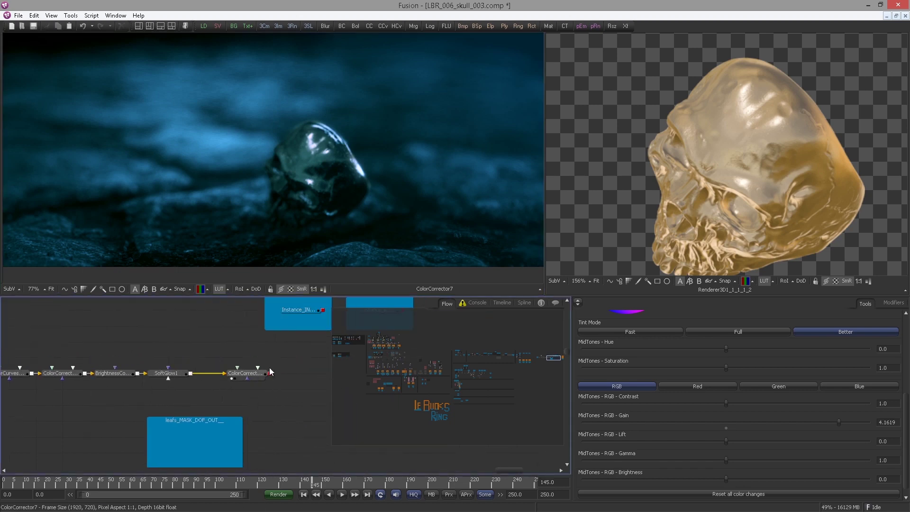
drag(271, 372, 262, 207)
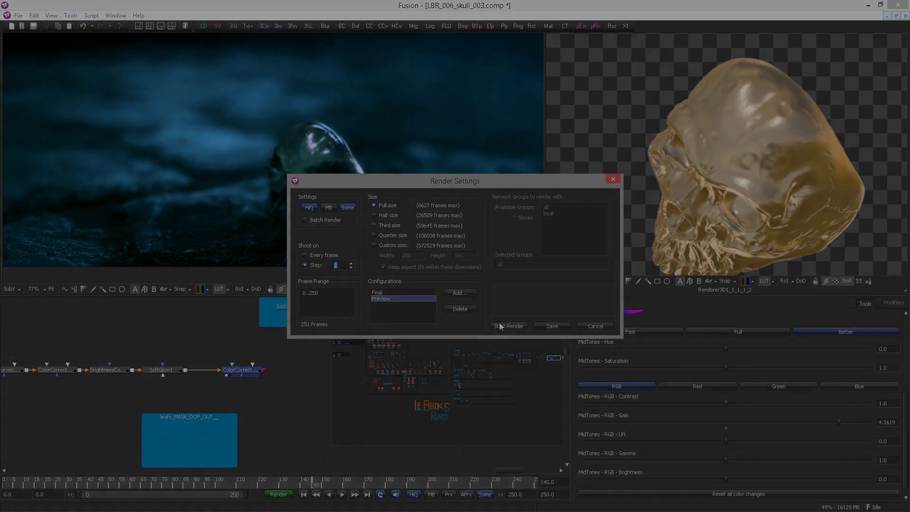
click(505, 326)
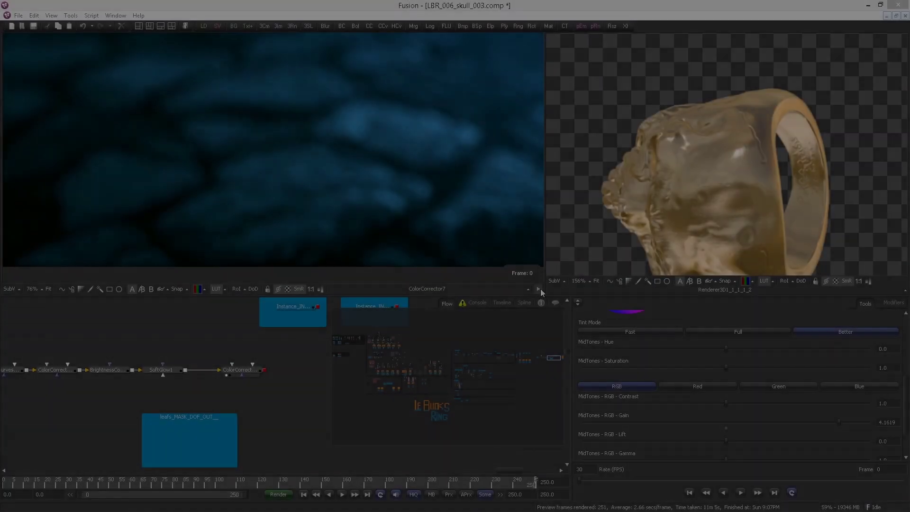
- Play the rendered preview, stop it, and examine the ring's highlights up close on individual frames
click(538, 289)
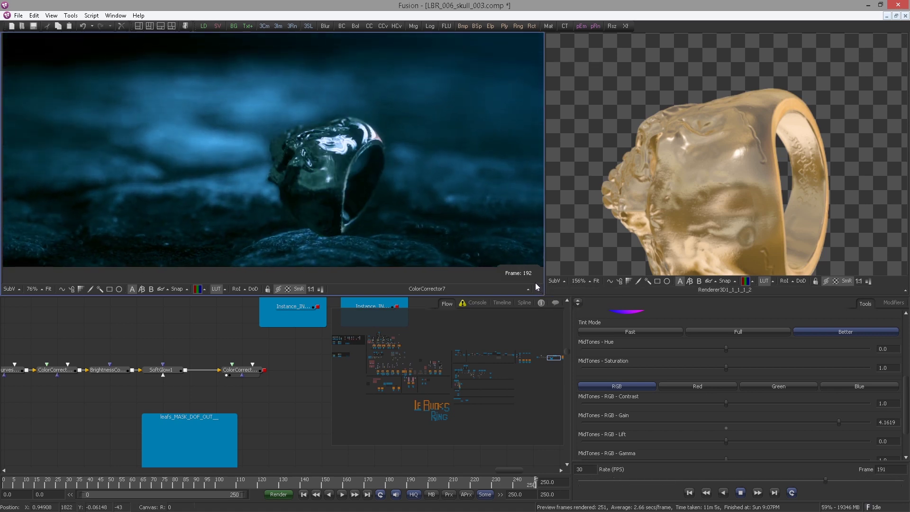
click(534, 286)
drag(277, 165, 236, 158)
scroll(295, 158, up, 6)
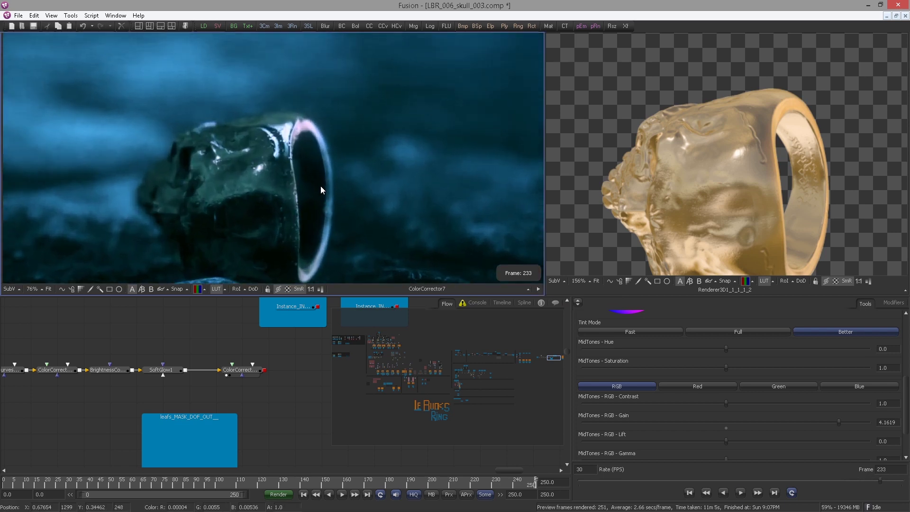
drag(349, 144, 189, 141)
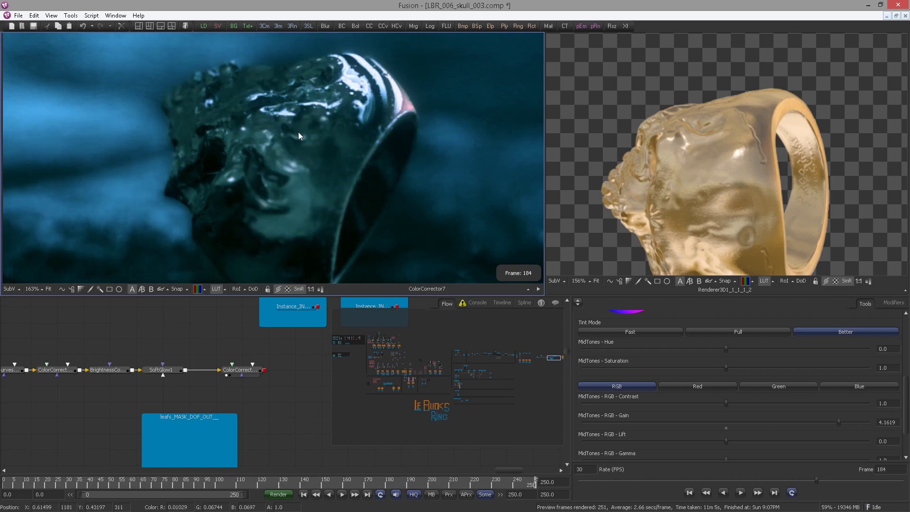
scroll(240, 156, up, 4)
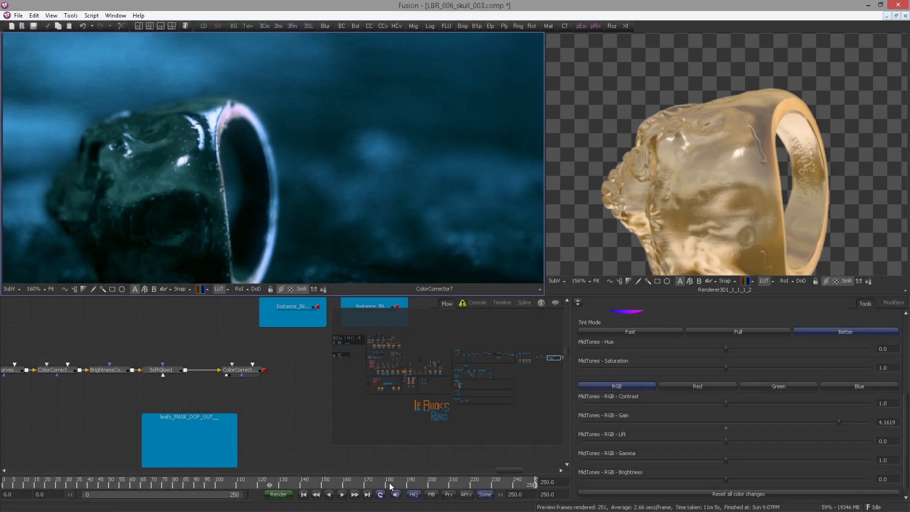
- Go to frame 180 and show ColorCorrector10 in the second viewer, comparing the ring's edge with the final grade
click(389, 482)
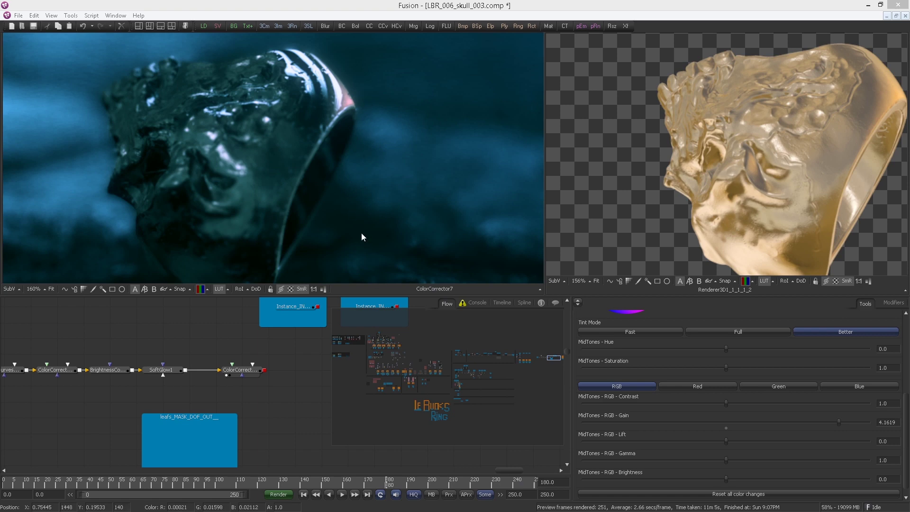
drag(896, 137, 760, 159)
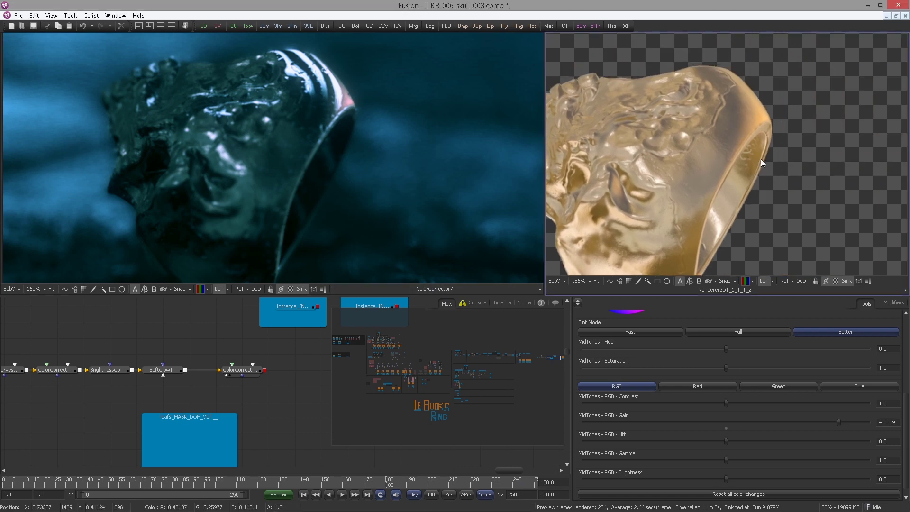
scroll(279, 406, down, 6)
drag(58, 351, 258, 406)
scroll(284, 385, up, 6)
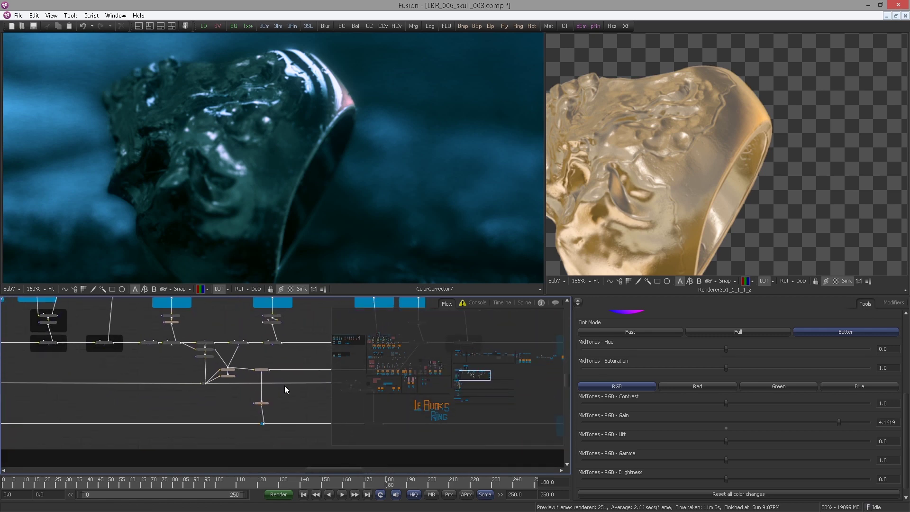
scroll(284, 385, up, 3)
drag(212, 354, 722, 200)
scroll(758, 181, up, 2)
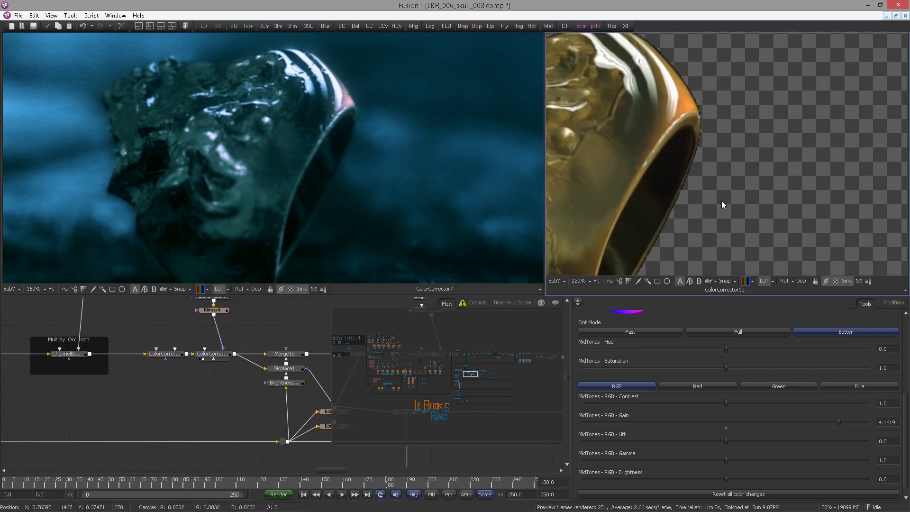
drag(701, 153, 711, 211)
- View ChannelBooleans12 and ChannelBooleans11_1 in the second viewer to trace the source of the speckles on the ring
drag(309, 365, 89, 376)
scroll(227, 364, up, 1)
drag(152, 378, 621, 237)
drag(313, 370, 50, 387)
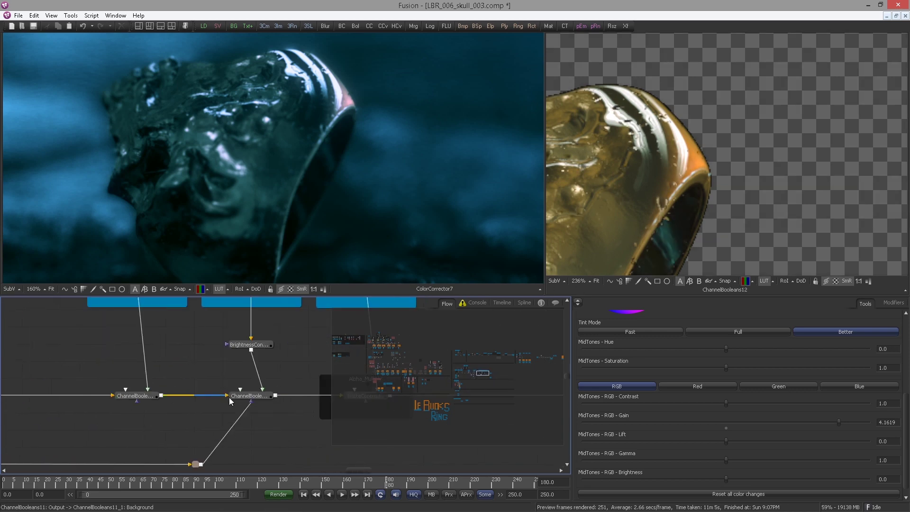
click(229, 397)
key(2)
- Go back to the final compositing chain and show Merge3 in the second viewer
scroll(135, 412, down, 4)
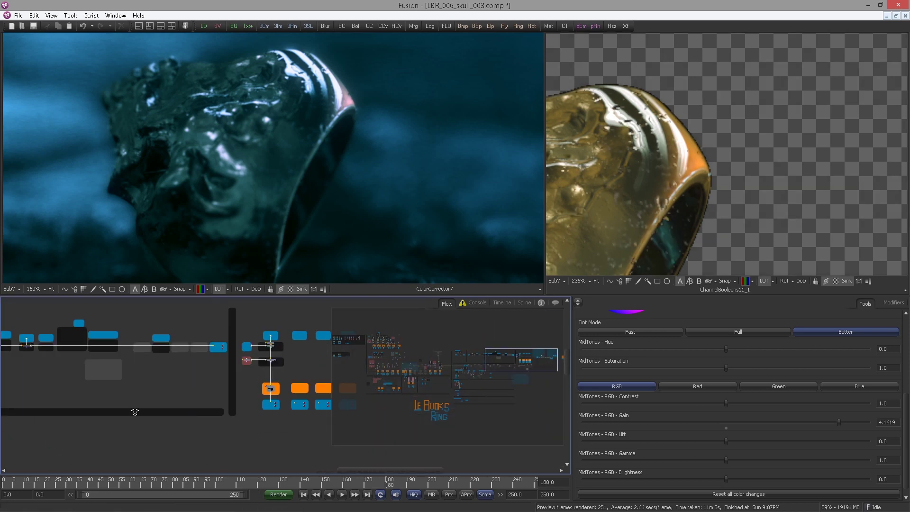
scroll(135, 412, down, 2)
drag(135, 411, 87, 419)
scroll(87, 419, up, 3)
drag(309, 398, 80, 398)
scroll(175, 405, up, 6)
scroll(281, 374, up, 2)
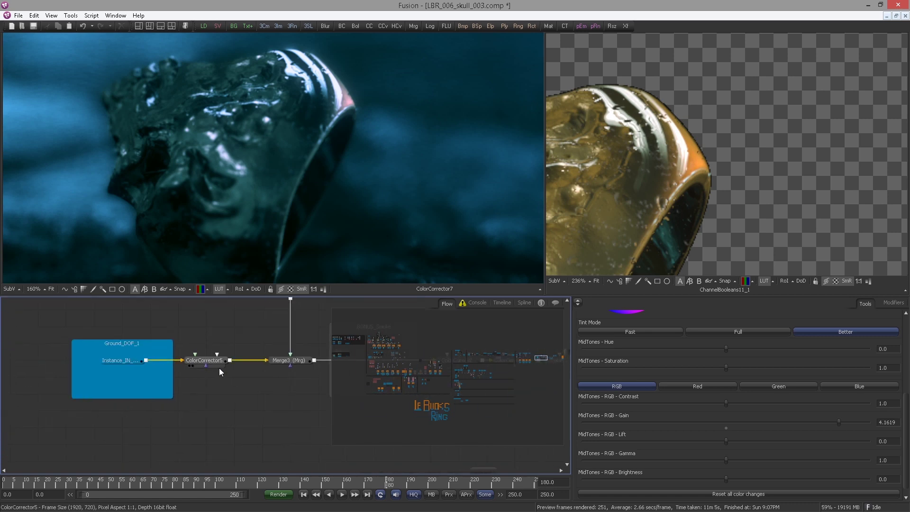
drag(676, 196, 673, 202)
drag(205, 392, 117, 406)
drag(200, 374, 583, 244)
- View the colour nodes following Merge3 in the second viewer, ending on ColorCurves1_1
drag(419, 323, 262, 323)
drag(670, 180, 671, 179)
drag(288, 362, 616, 213)
drag(229, 381, 544, 263)
key(2)
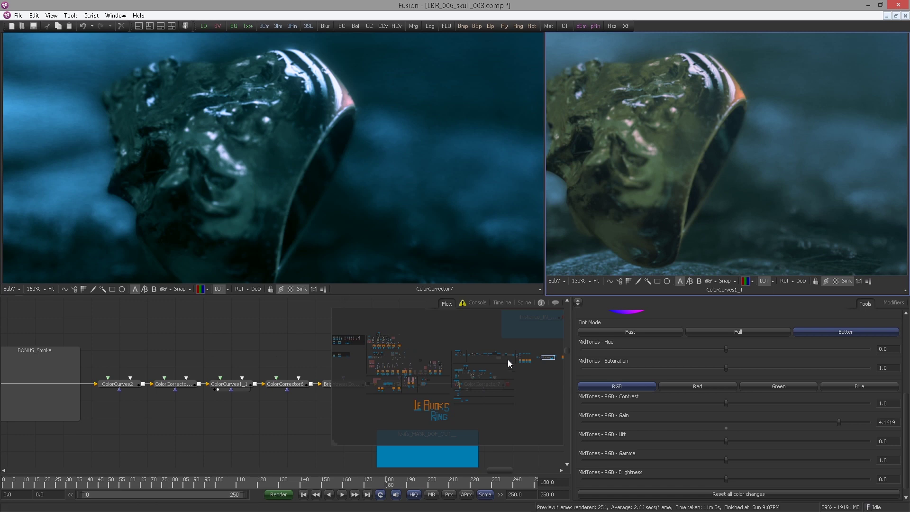
- Mute the specular colour of the Skull_CookTorrance material's CookTorrance1 node to a tan of about R 0.603, G 0.492, B 0.381
click(411, 372)
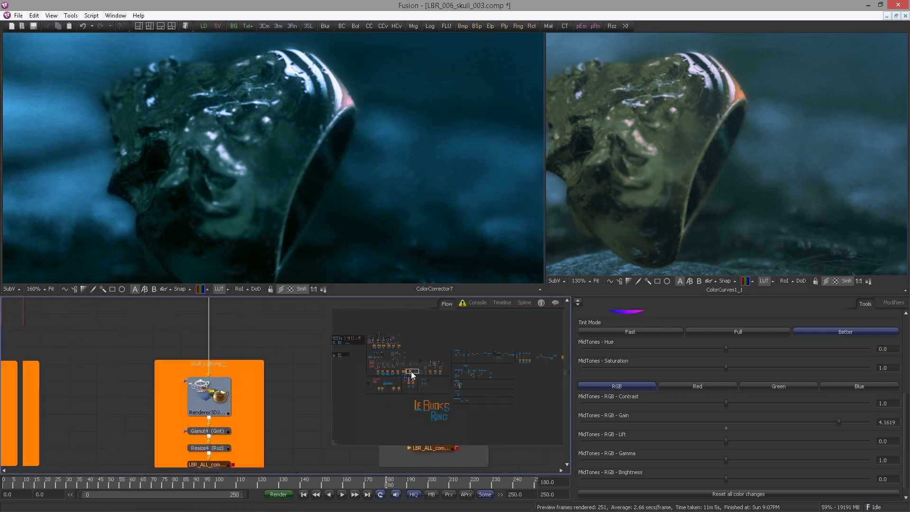
drag(411, 371, 381, 356)
click(274, 419)
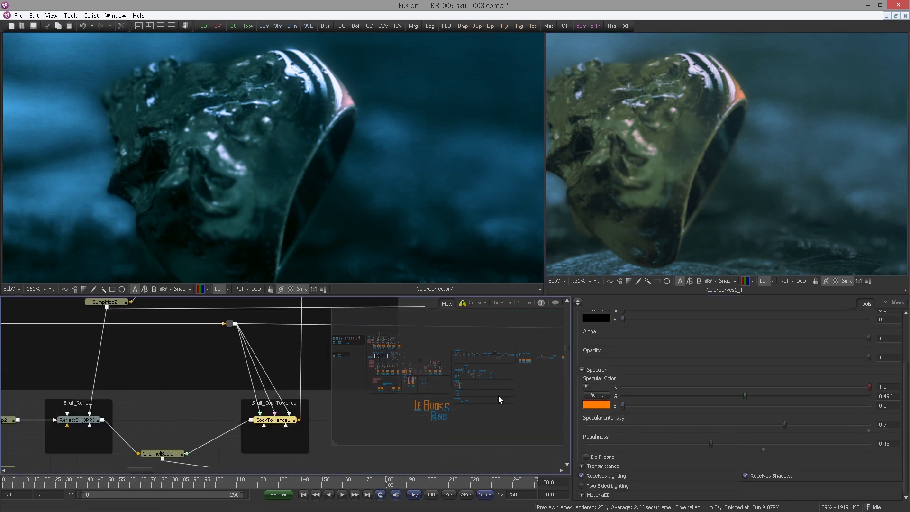
drag(623, 405, 626, 405)
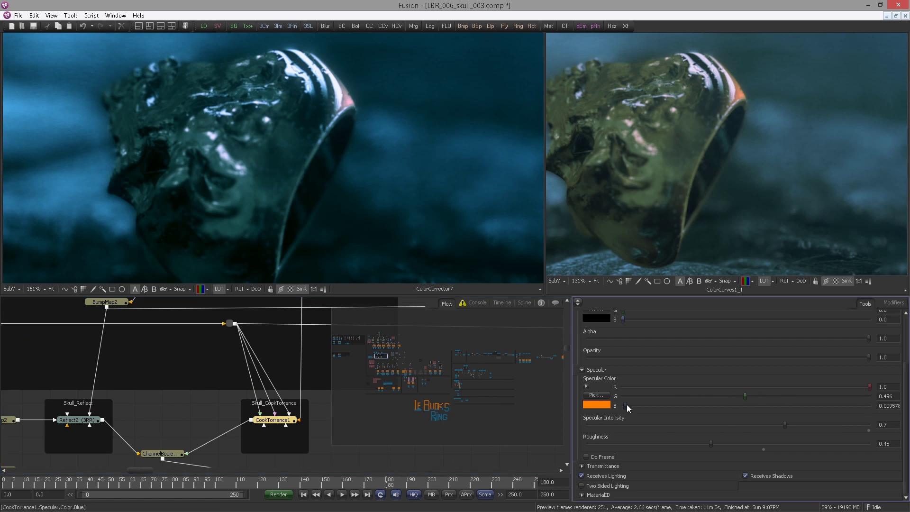
drag(683, 409, 685, 407)
drag(869, 387, 826, 387)
drag(684, 405, 688, 406)
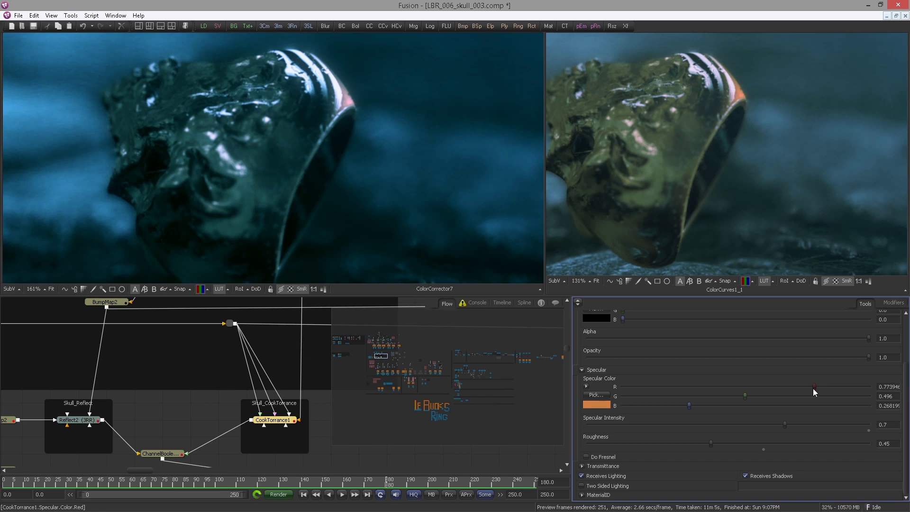
drag(813, 388, 811, 387)
drag(802, 384, 796, 387)
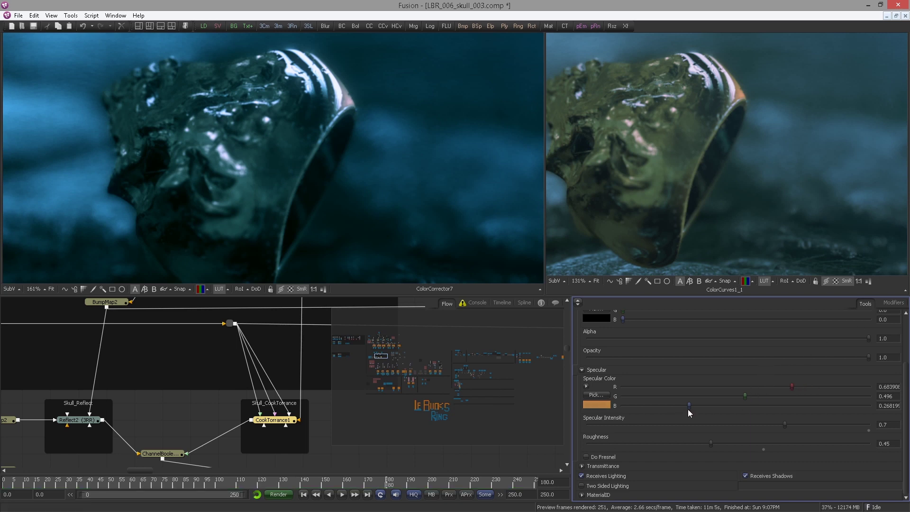
drag(688, 406, 744, 396)
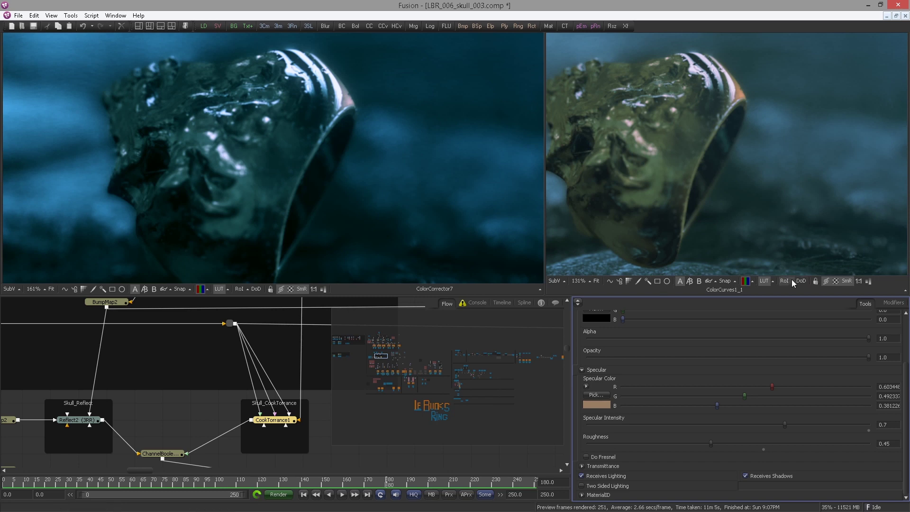
- Reduce CookTorrance1's specular intensity in stages, trying 0.5 and 0.4 and settling on 0.3
drag(288, 376, 260, 380)
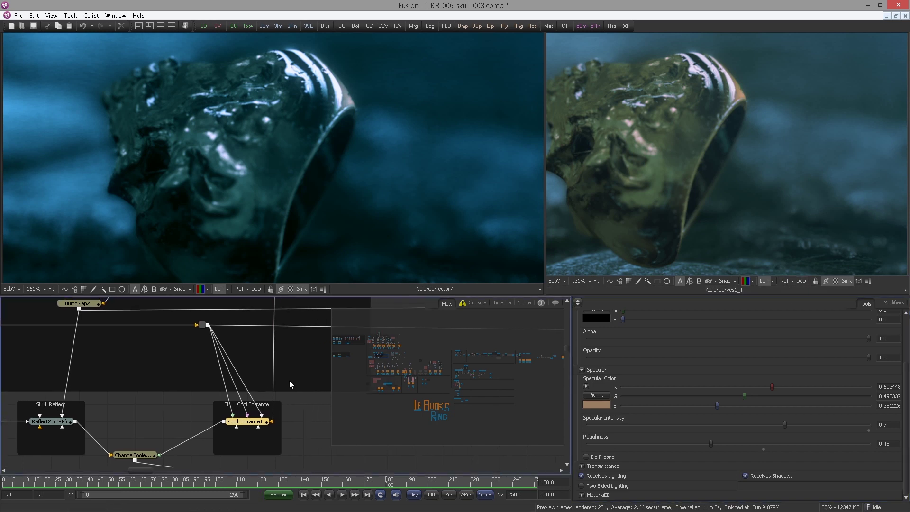
click(895, 425)
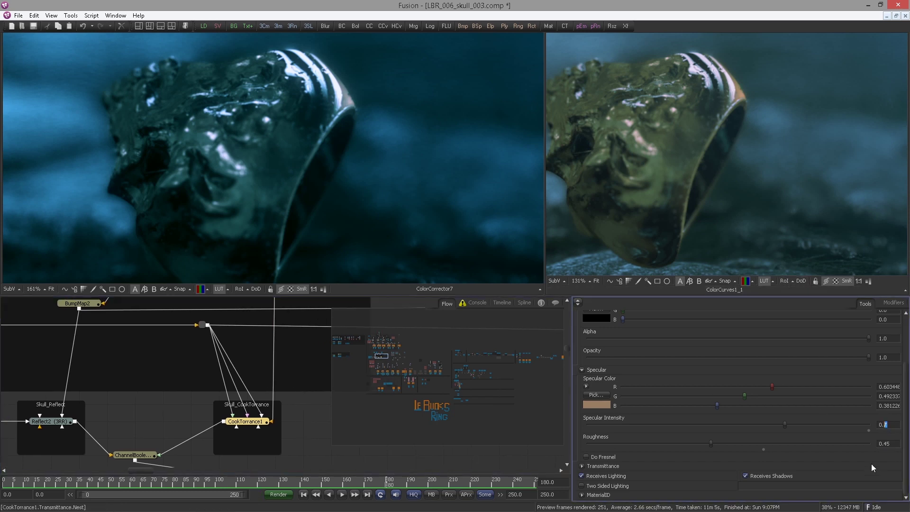
text(5)
key(Tab)
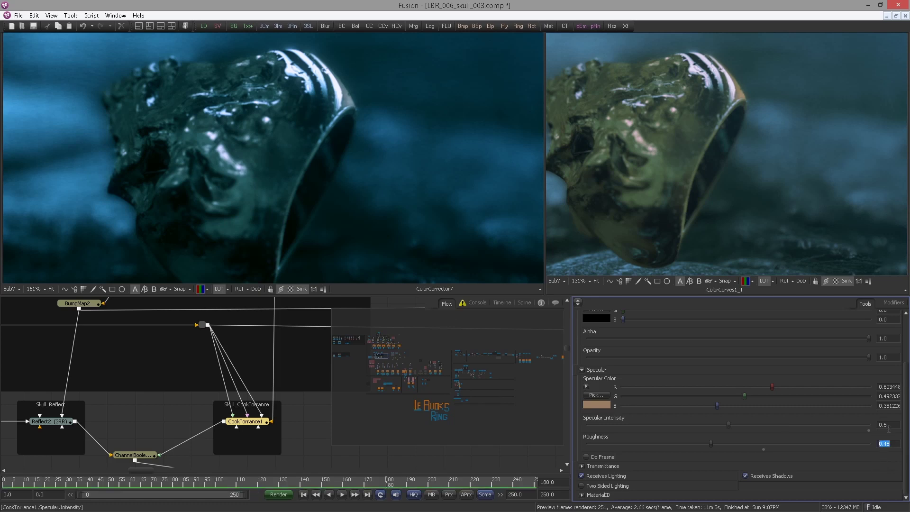
text(0.4)
key(Tab)
drag(454, 221, 403, 175)
scroll(404, 175, up, 3)
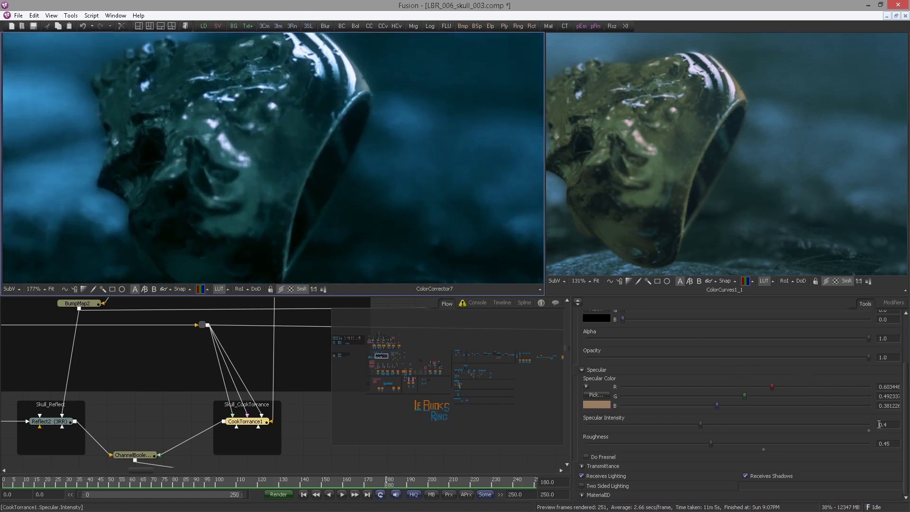
click(893, 426)
text(3)
key(Tab)
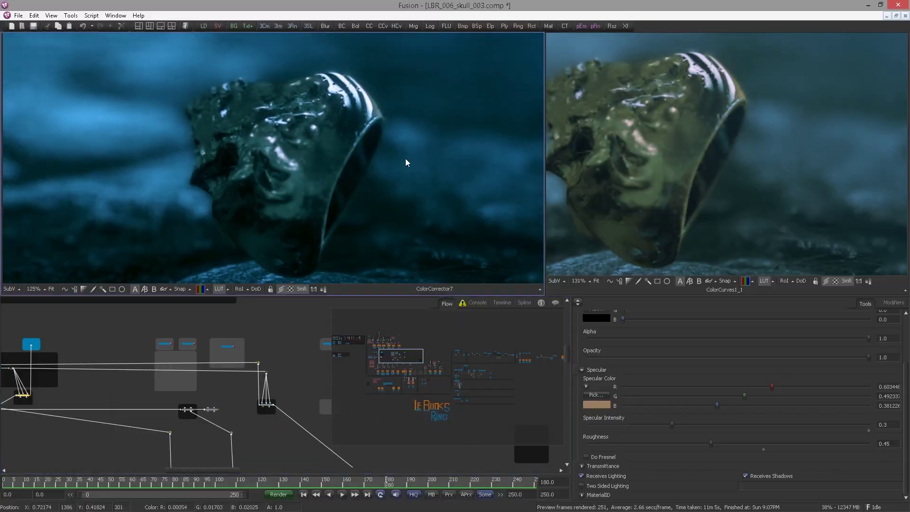
- Check the ring's highlights in the final grade at frames 177, 170 and 160
scroll(405, 158, up, 4)
scroll(308, 167, down, 3)
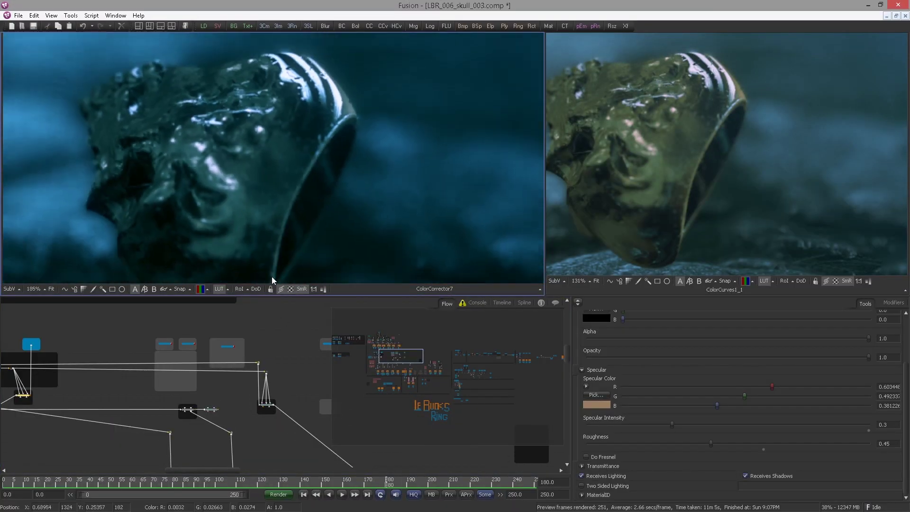
click(381, 478)
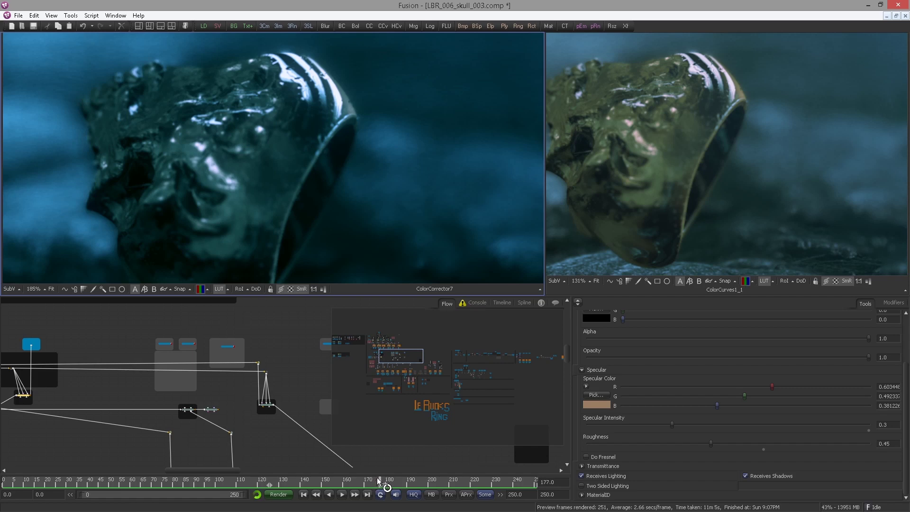
click(367, 483)
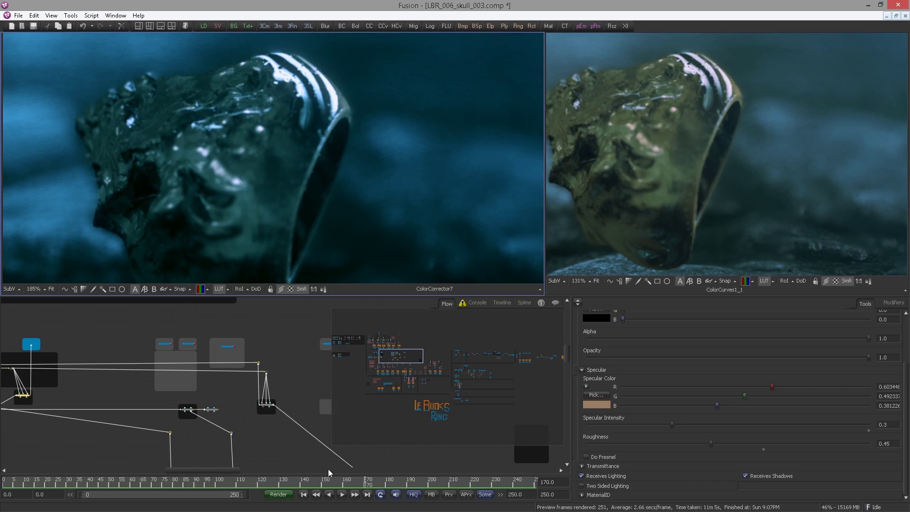
drag(348, 481, 344, 484)
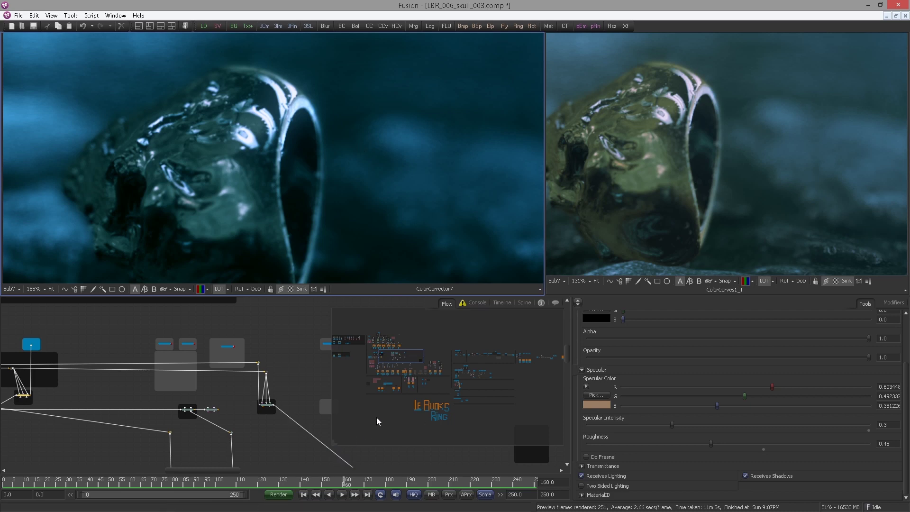
- Examine the bright rim of the ring's opening up close in the final grade at frame 160
scroll(309, 148, up, 5)
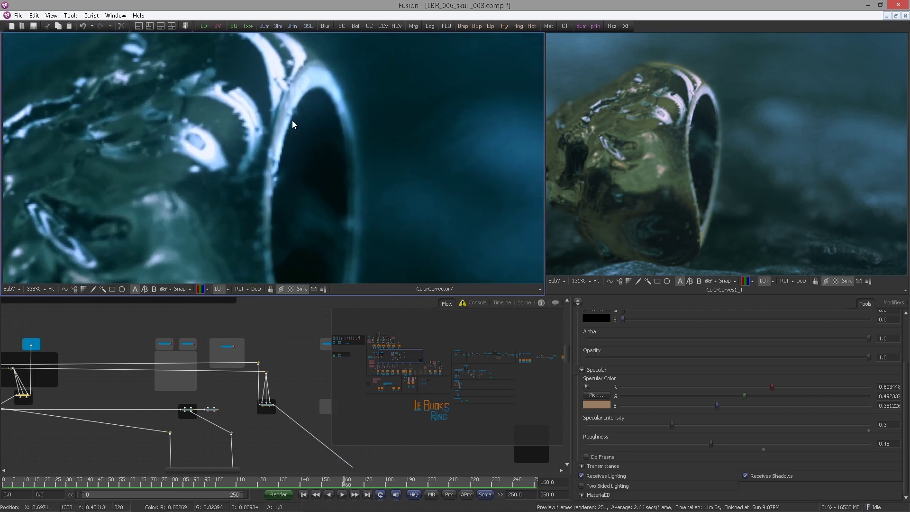
drag(274, 175, 231, 131)
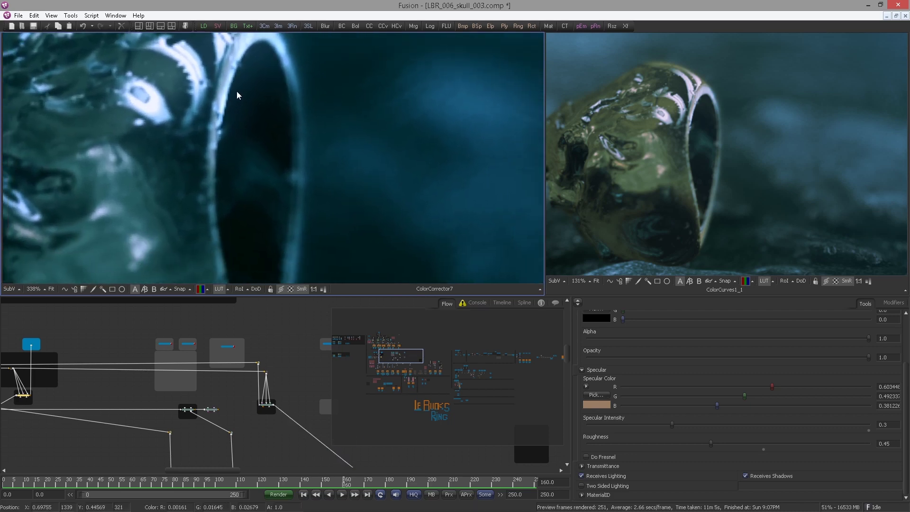
scroll(247, 316, down, 2)
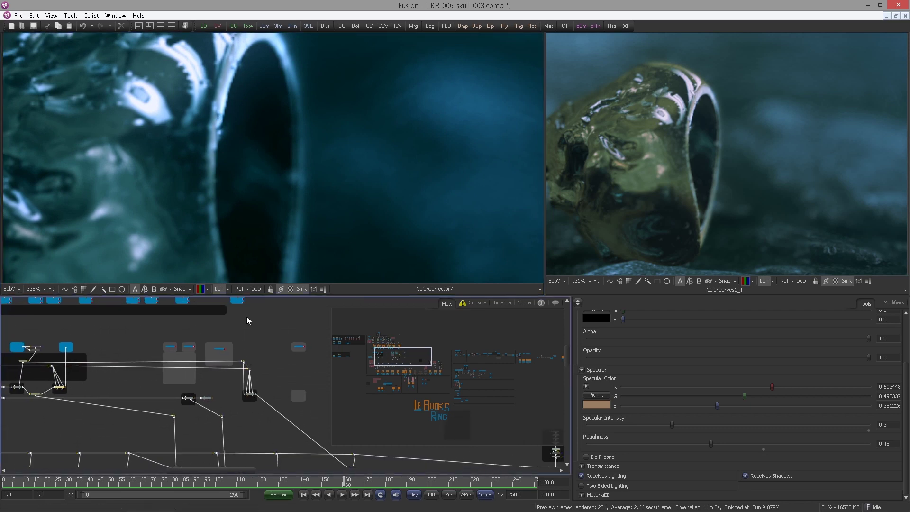
scroll(156, 153, down, 4)
scroll(247, 165, up, 1)
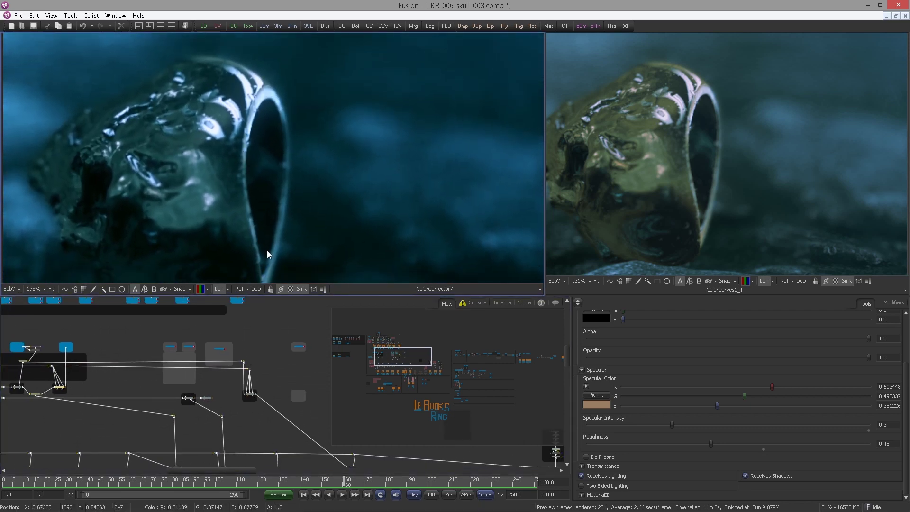
- Go to the ring compositing chain and show ColorCorrector11 in the second viewer, inspecting the rim up close
scroll(189, 360, down, 4)
drag(188, 360, 146, 325)
drag(234, 409, 232, 386)
drag(281, 338, 222, 371)
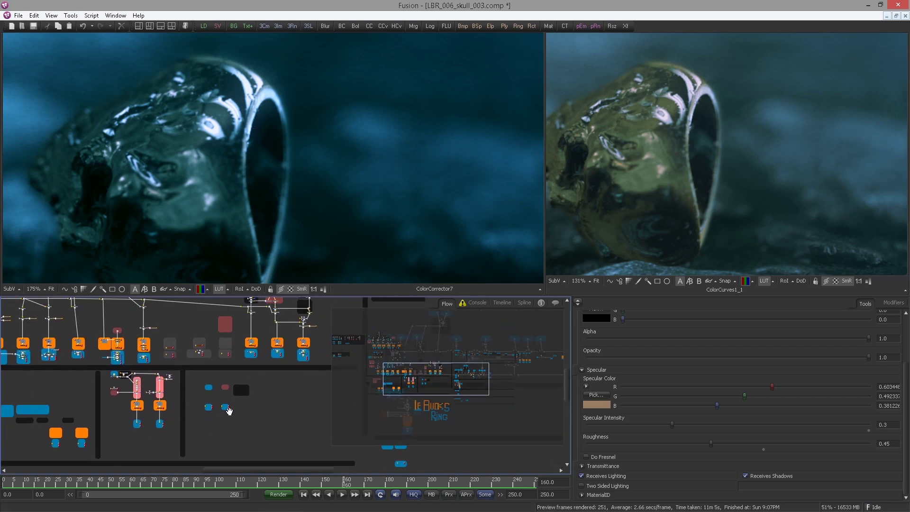
drag(229, 410, 6, 416)
drag(255, 379, 189, 396)
scroll(189, 396, up, 4)
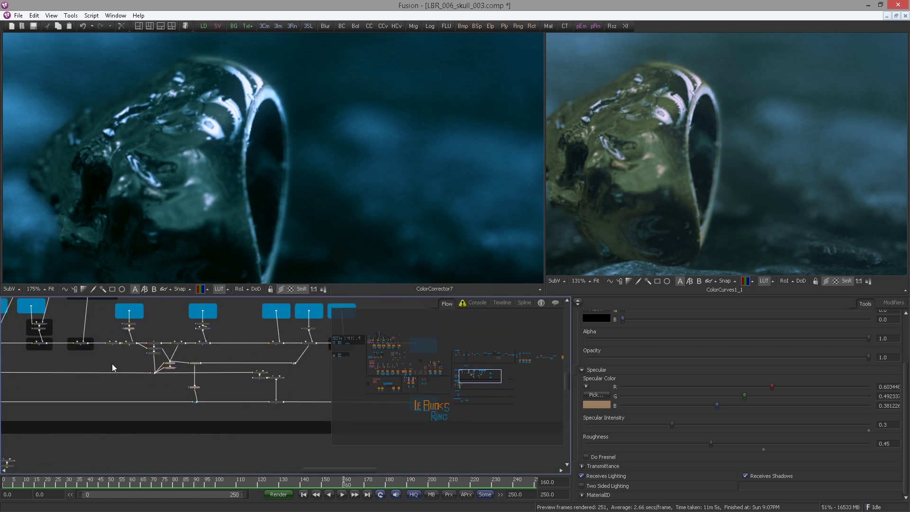
scroll(112, 367, up, 2)
drag(191, 334, 170, 343)
key(2)
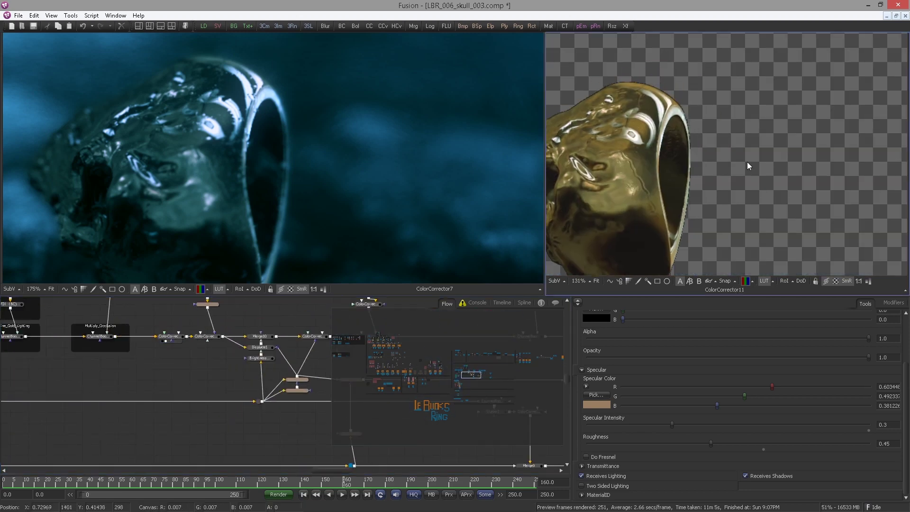
scroll(746, 161, up, 5)
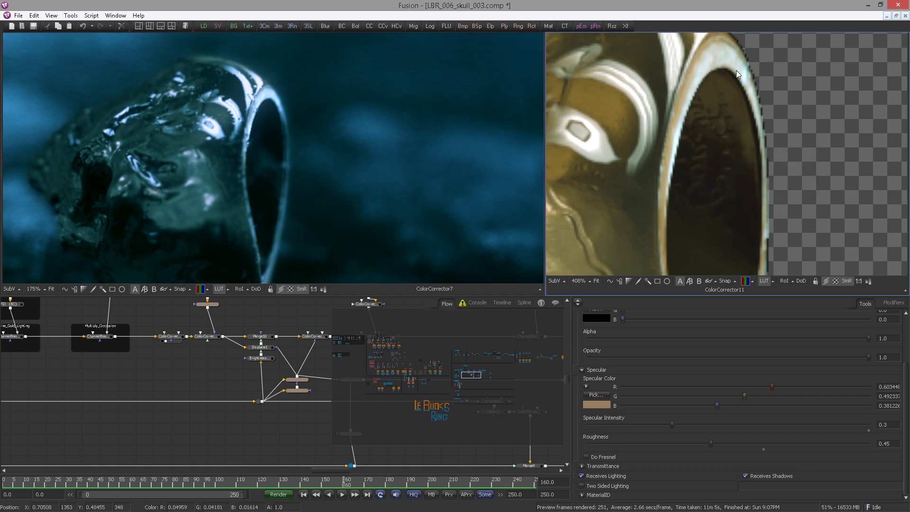
- Find the combine_Gold_Reflect group and show the Skull_Gold_OUT pass feeding it in the second viewer
drag(55, 382, 204, 432)
scroll(199, 424, down, 1)
scroll(180, 369, up, 2)
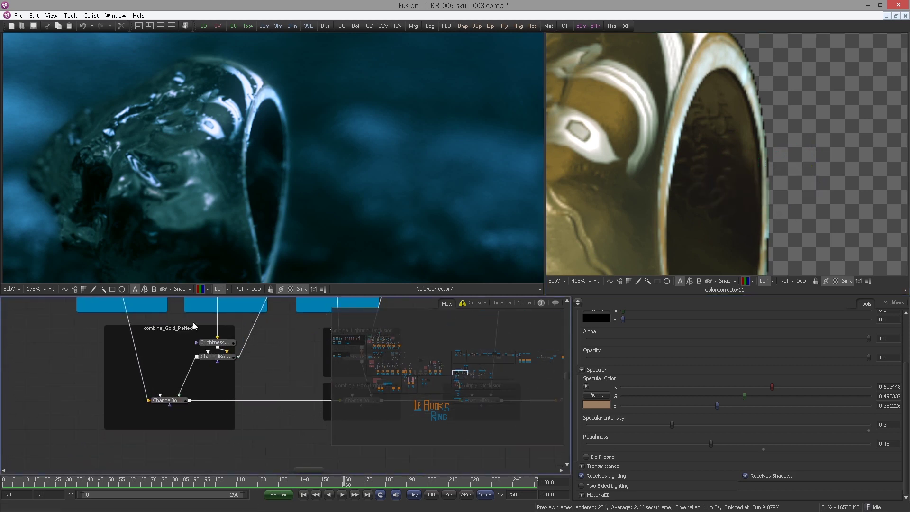
drag(193, 322, 260, 367)
drag(720, 167, 720, 167)
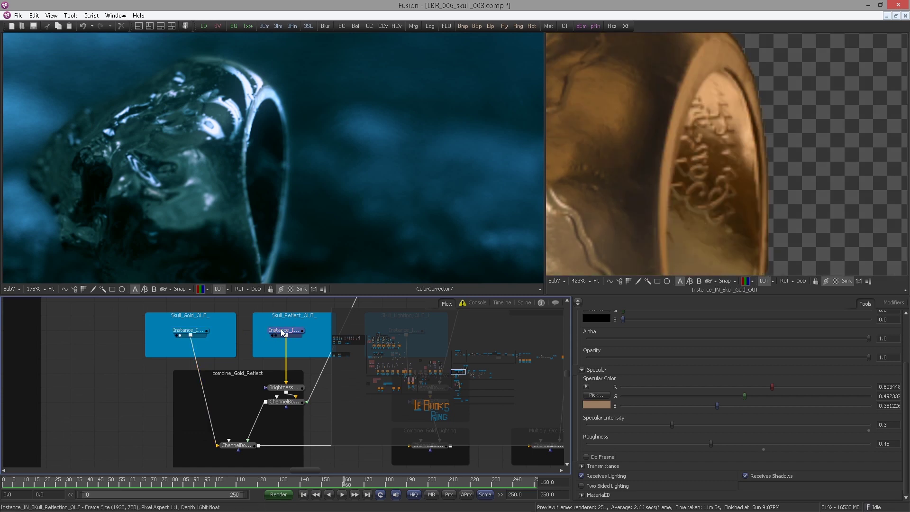
- Compare the Skull_Reflection_OUT pass with BrightnessContrast3 in the second viewer to see what each adds to the rim
key(2)
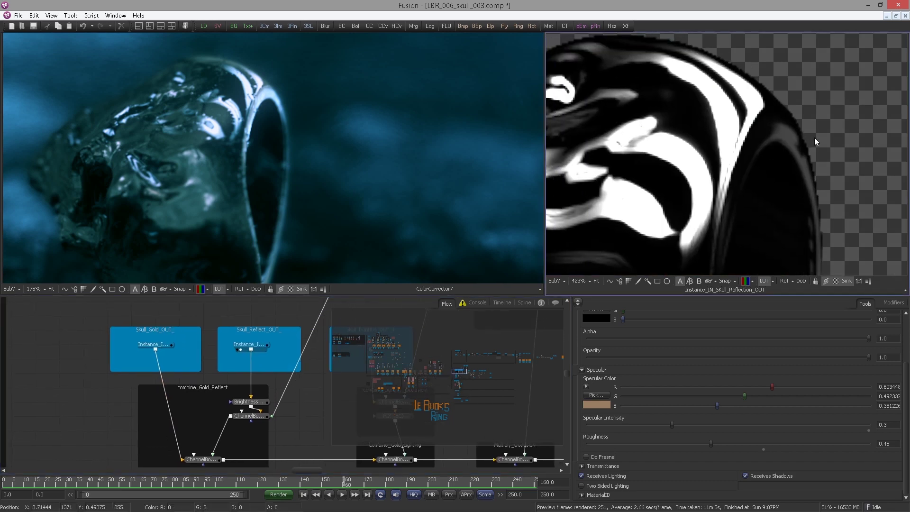
drag(734, 149, 788, 134)
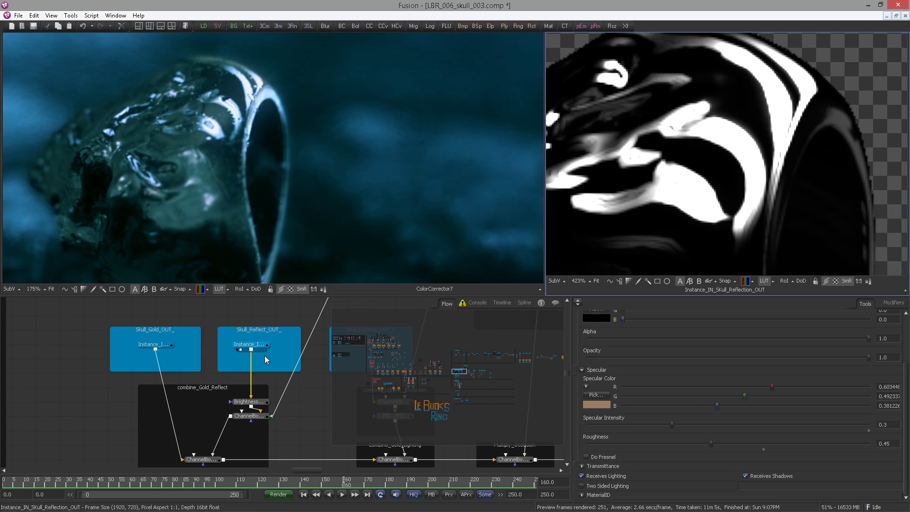
key(2)
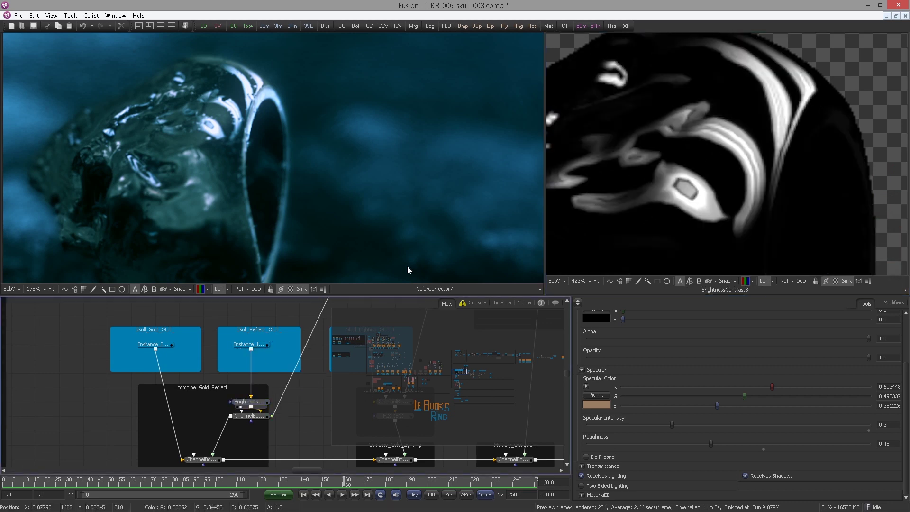
drag(249, 344, 811, 141)
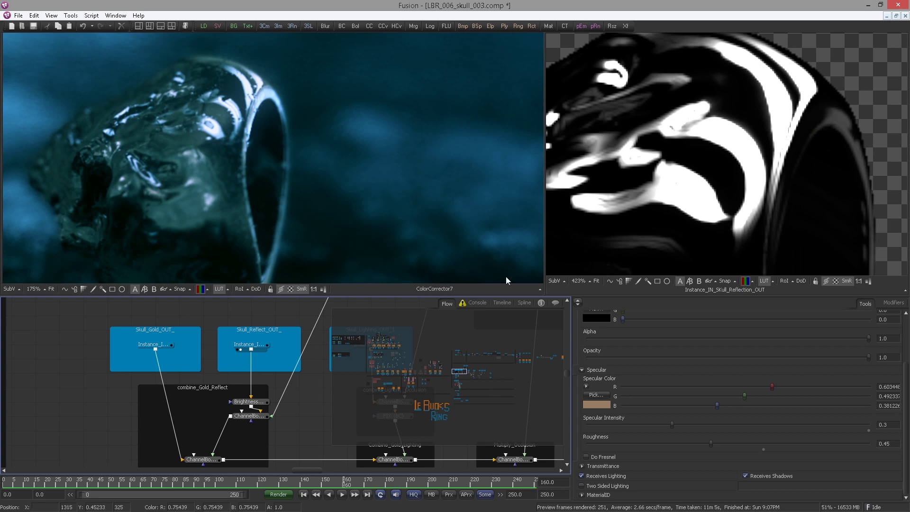
drag(261, 405, 786, 172)
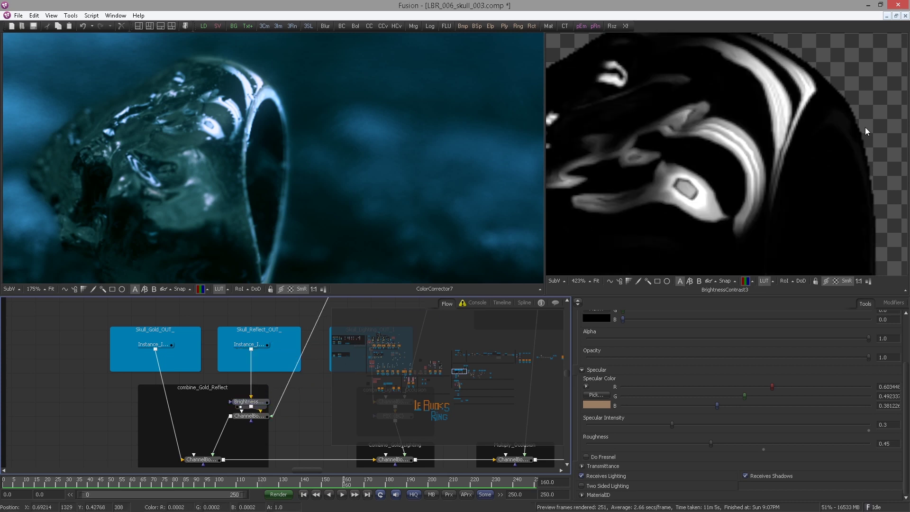
- View the Skull_Lighting_OUT pass and the FIX node in the second viewer, examining the light along the rim
drag(323, 414, 260, 365)
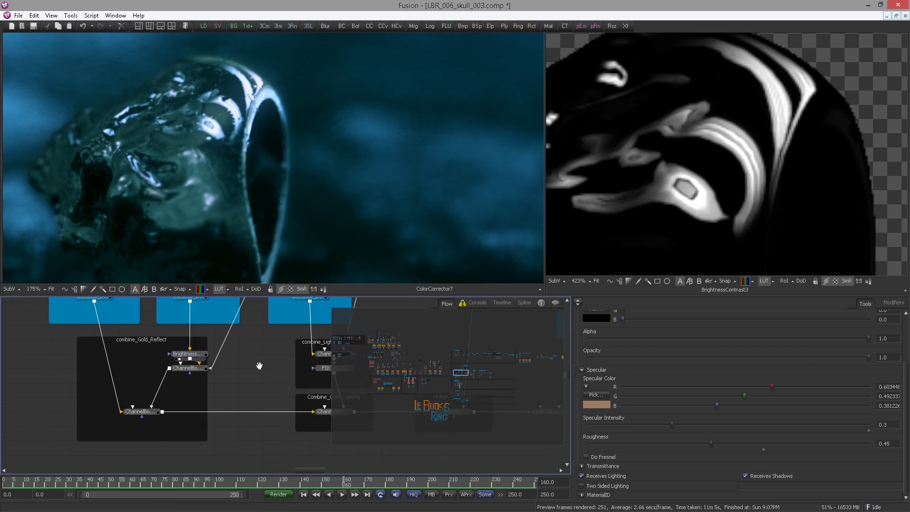
drag(316, 354, 615, 249)
scroll(324, 391, up, 2)
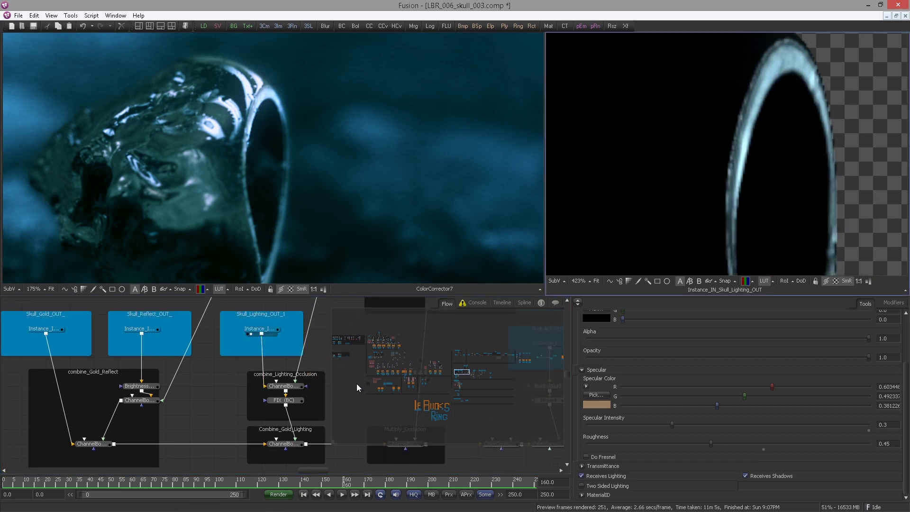
drag(356, 382, 323, 369)
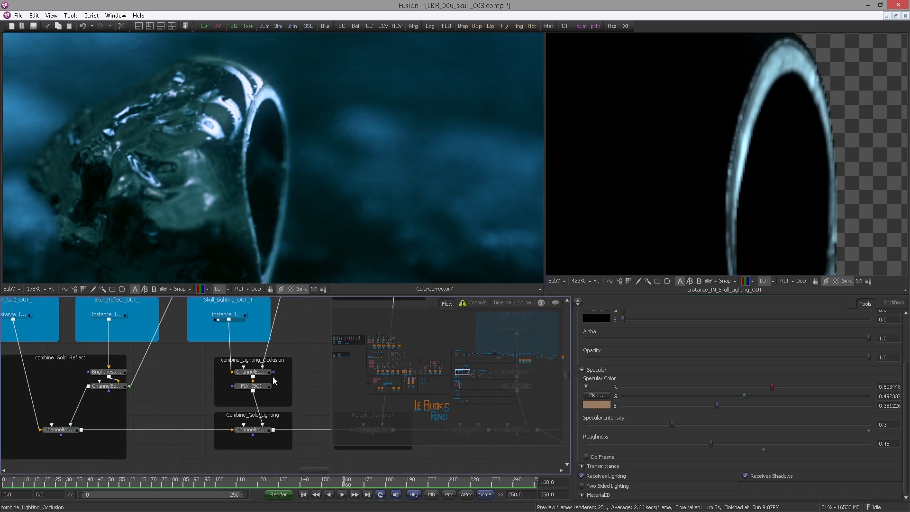
drag(258, 386, 592, 256)
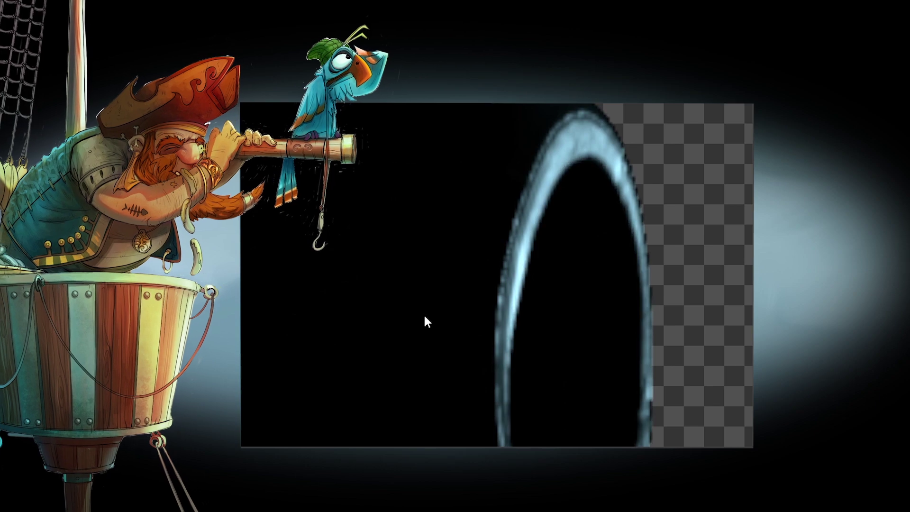
scroll(674, 95, up, 3)
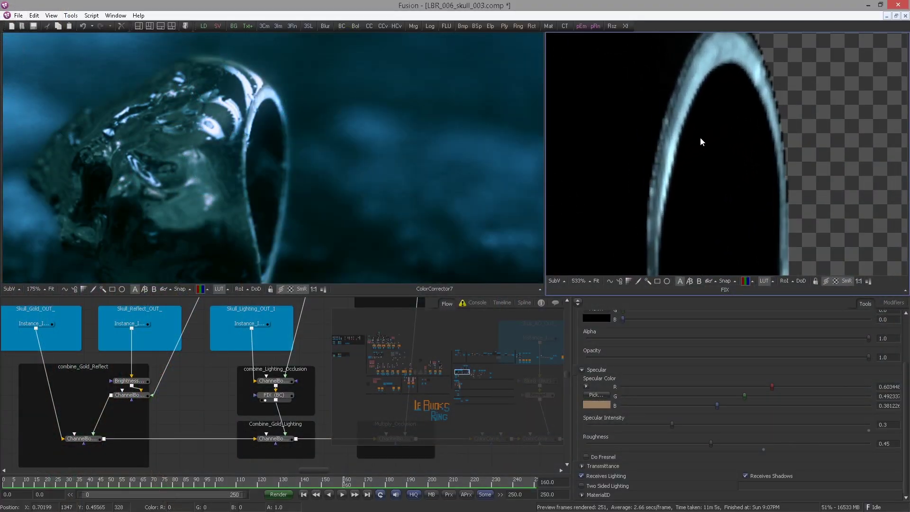
- Find the Skull_Lighting render group and open the settings of its Renderer3D node
drag(700, 137, 692, 144)
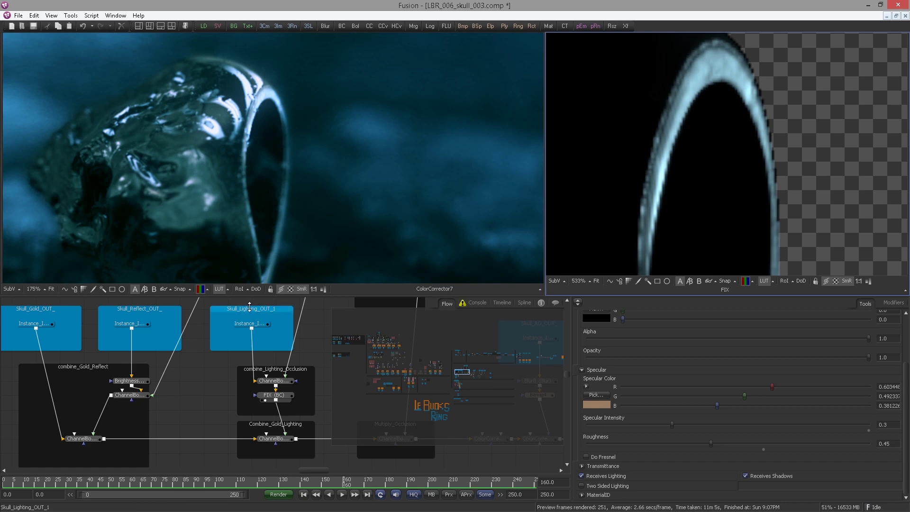
drag(462, 372, 405, 370)
drag(185, 379, 22, 352)
drag(217, 381, 151, 366)
click(234, 382)
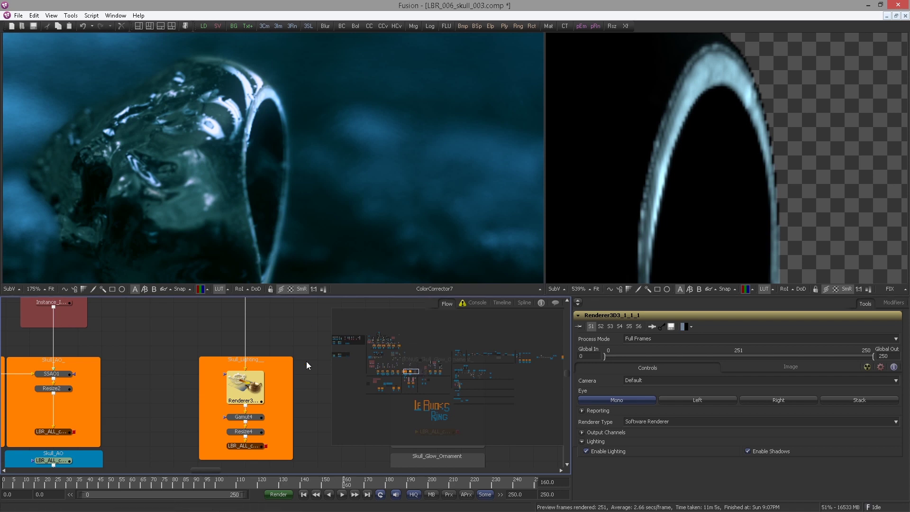
- Return to the compositing chain and show the Skull_Lighting_OUT_1 pass in the second viewer
drag(277, 351, 122, 318)
drag(254, 339, 2, 328)
drag(437, 373, 468, 369)
drag(163, 380, 307, 319)
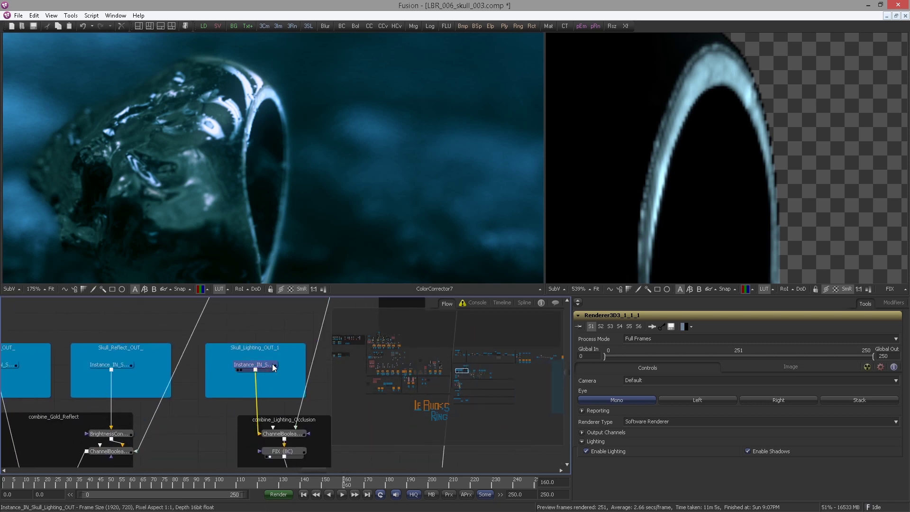
drag(272, 367, 757, 122)
drag(275, 407, 264, 408)
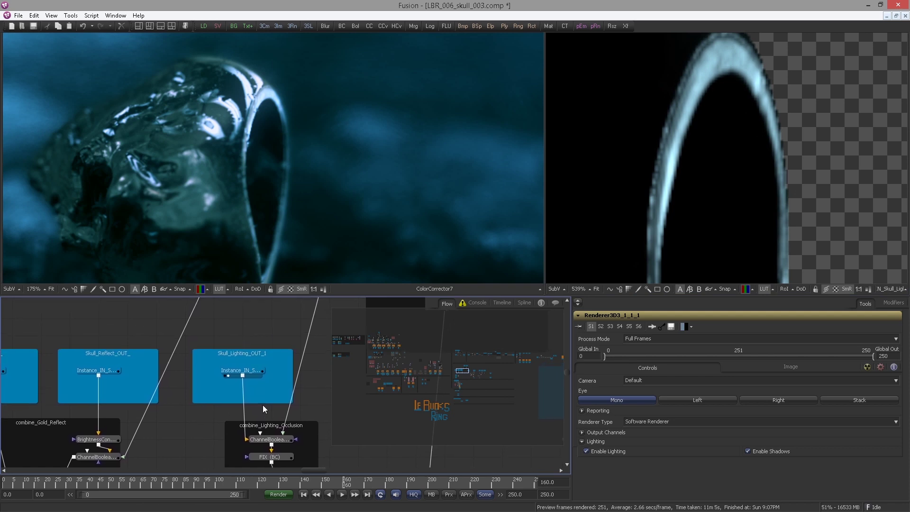
- Show the last BrightnessContrast node of the Combine_Shadow_Occlusion group in the second viewer and examine the mask over the whole ring
drag(223, 339, 195, 342)
drag(260, 354, 199, 412)
drag(238, 371, 130, 427)
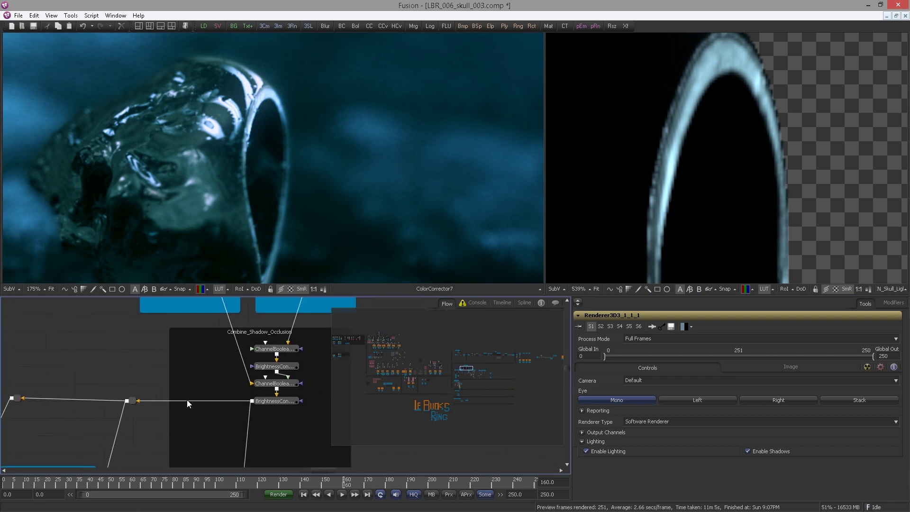
drag(640, 206, 616, 196)
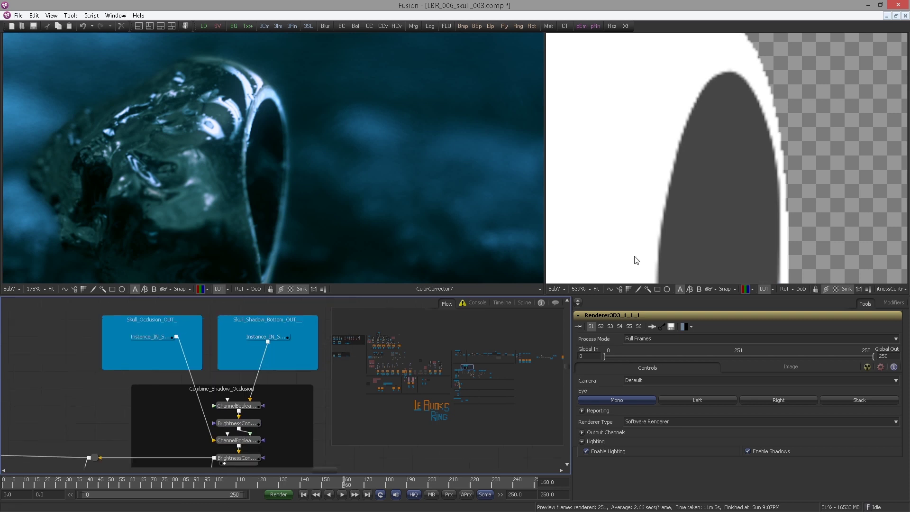
scroll(702, 147, down, 3)
drag(640, 132, 737, 139)
scroll(664, 104, down, 1)
drag(663, 104, 690, 95)
drag(216, 354, 217, 351)
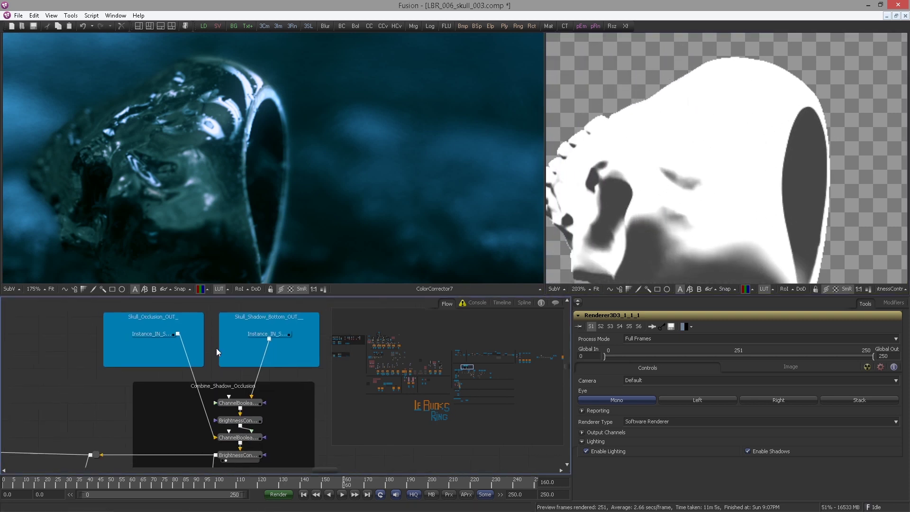
- View the Skull_Occlusion_OUT and Skull_Shadow_Bottom_OUT passes and the nodes inside Combine_Shadow_Occlusion in turn in the second viewer
drag(153, 333, 623, 198)
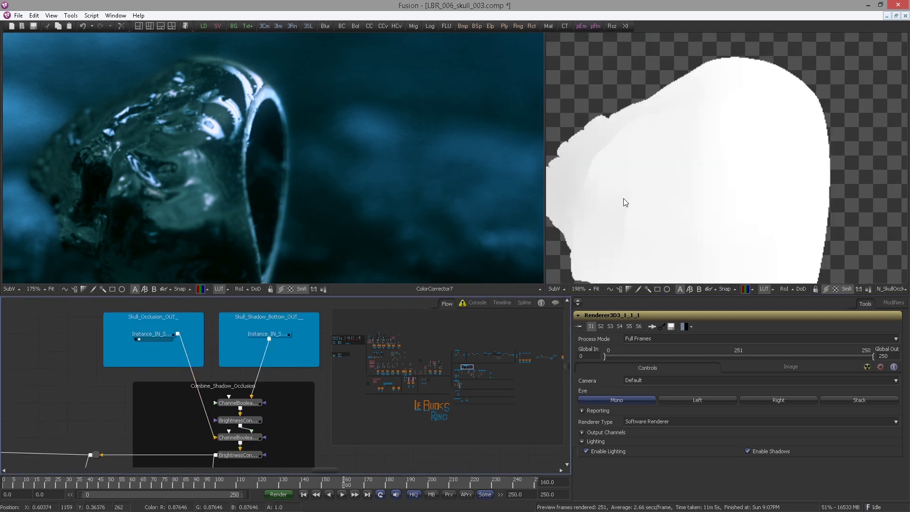
drag(269, 333, 677, 195)
drag(263, 386, 587, 222)
drag(251, 368, 609, 195)
drag(251, 350, 578, 228)
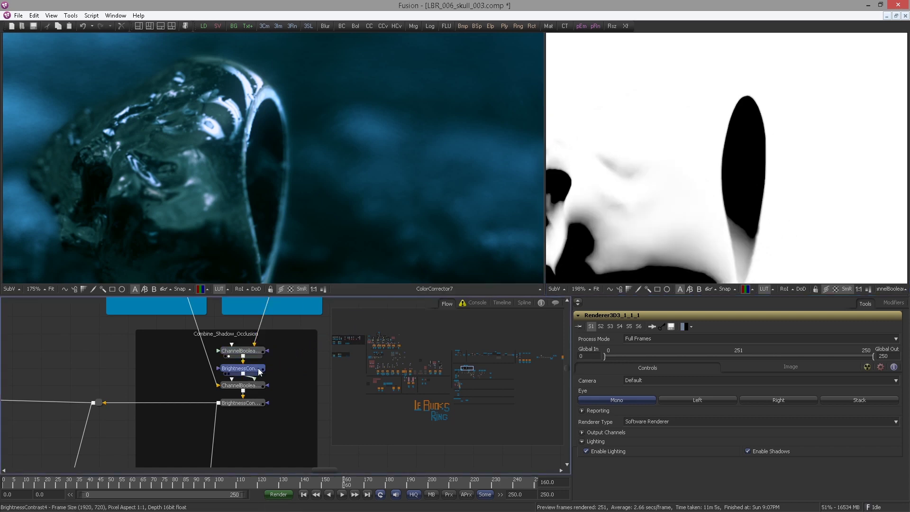
click(241, 402)
key(2)
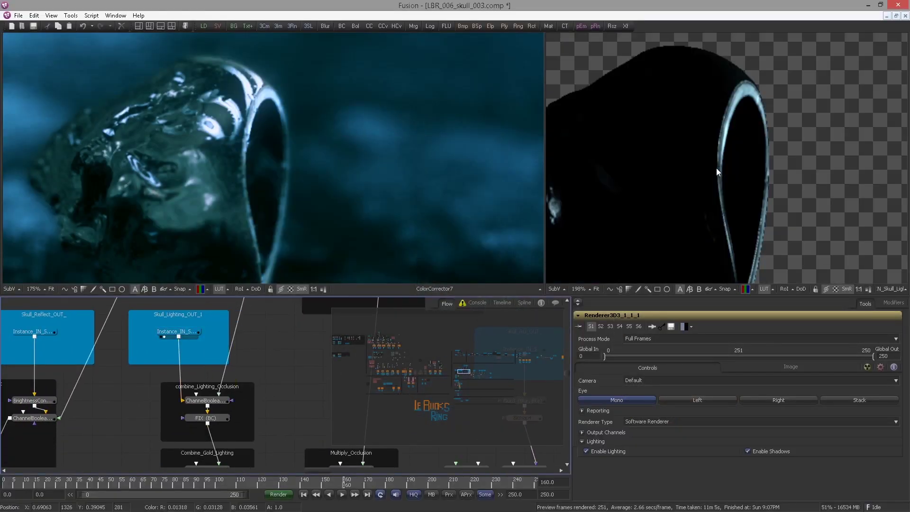
- Compare the Skull_Lighting_OUT_1 pass with ChannelBooleans8_1 in the second viewer, close up on the rim
scroll(716, 168, up, 5)
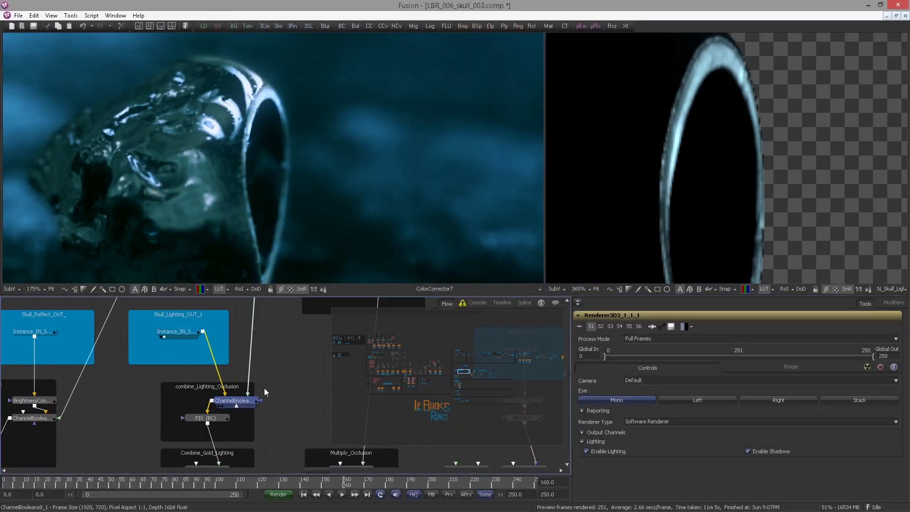
drag(265, 387, 664, 151)
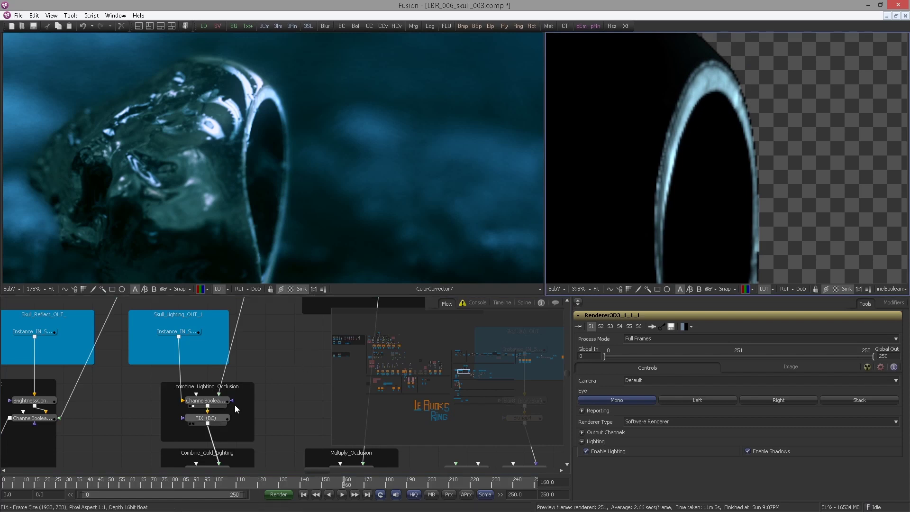
scroll(234, 404, down, 1)
- Add an Erode/Dilate tool between Skull_Shadow_Bottom_OUT and the Combine_Shadow_Occlusion group, and show the shadow pass in the second viewer
drag(235, 405, 138, 427)
drag(219, 349, 194, 396)
drag(249, 378, 229, 429)
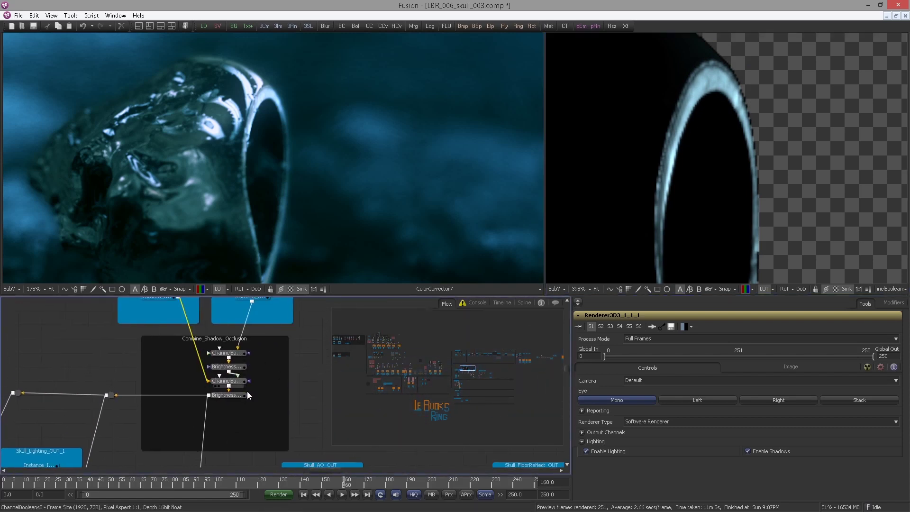
scroll(308, 338, up, 2)
key(shift+space)
text(e)
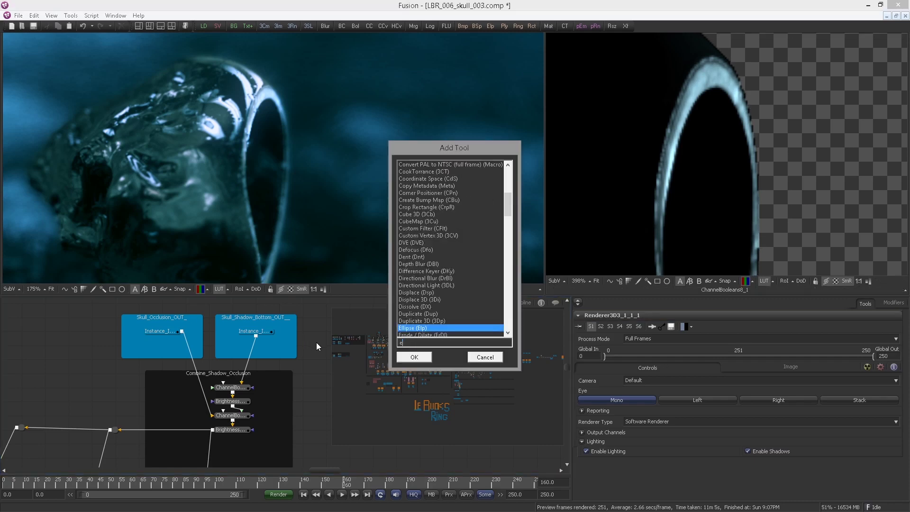
text(r)
key(Return)
drag(304, 339, 233, 351)
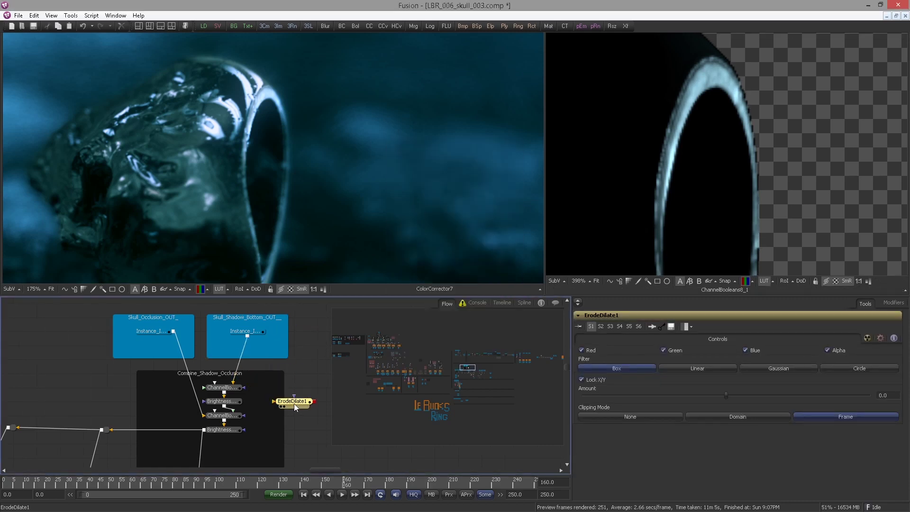
drag(294, 403, 293, 389)
drag(251, 331, 672, 187)
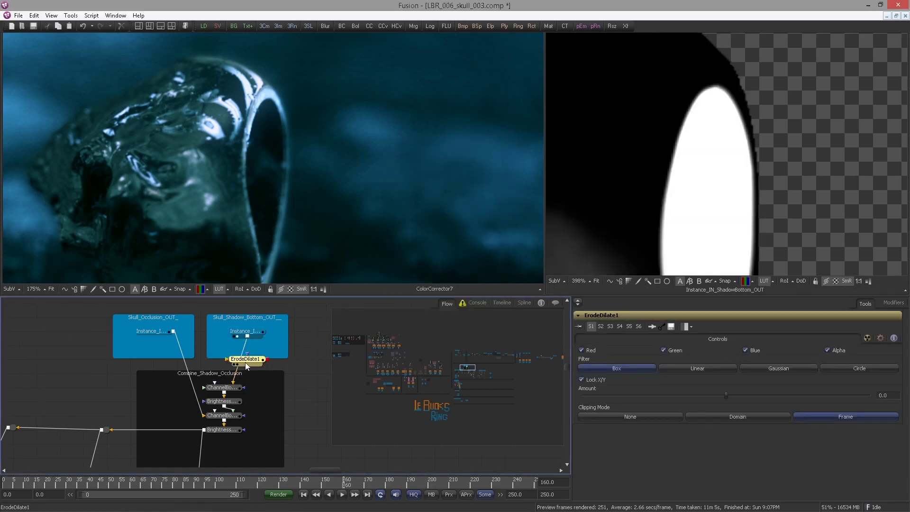
- Show ChannelBooleans8_1 in the second viewer close up on the rim, and bypass the node to compare its effect
drag(249, 399, 317, 341)
drag(117, 423, 135, 382)
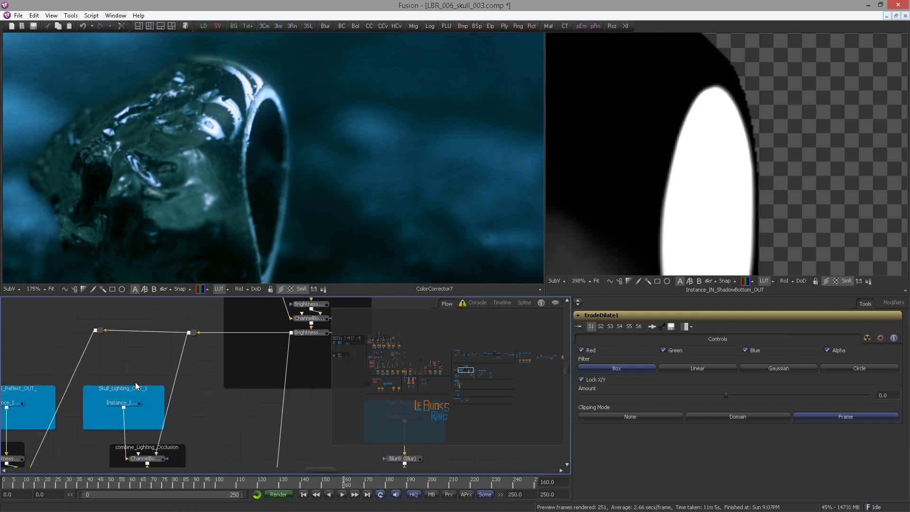
scroll(682, 177, up, 4)
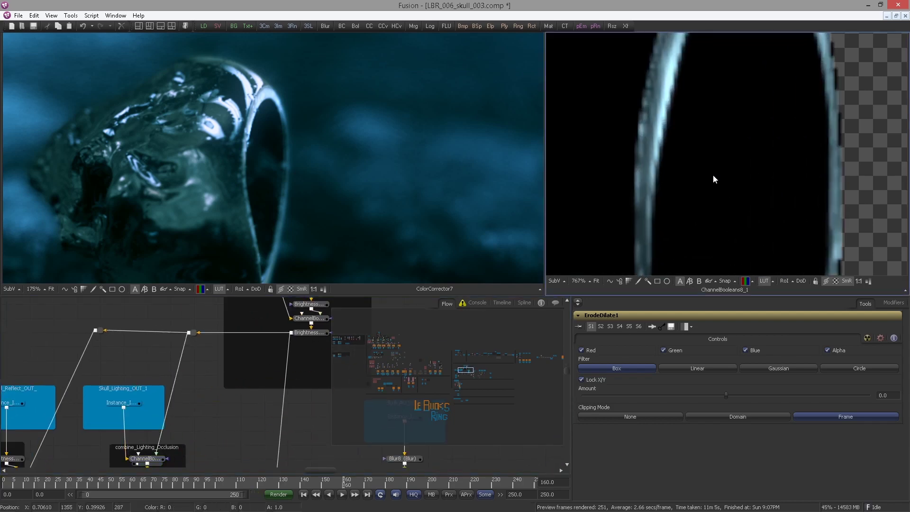
drag(201, 374, 229, 356)
click(175, 439)
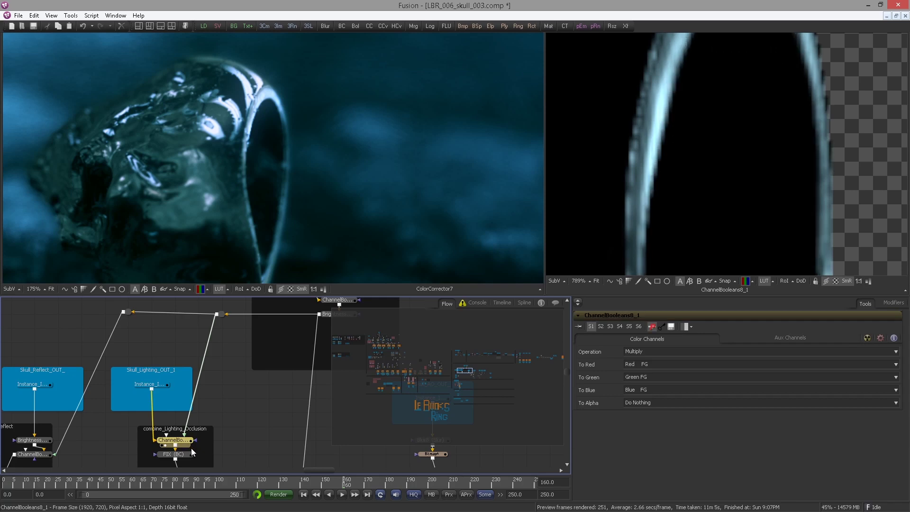
- Set the amount of ErodeDilate1 to -0.00033
scroll(299, 361, right, 4)
scroll(288, 367, up, 4)
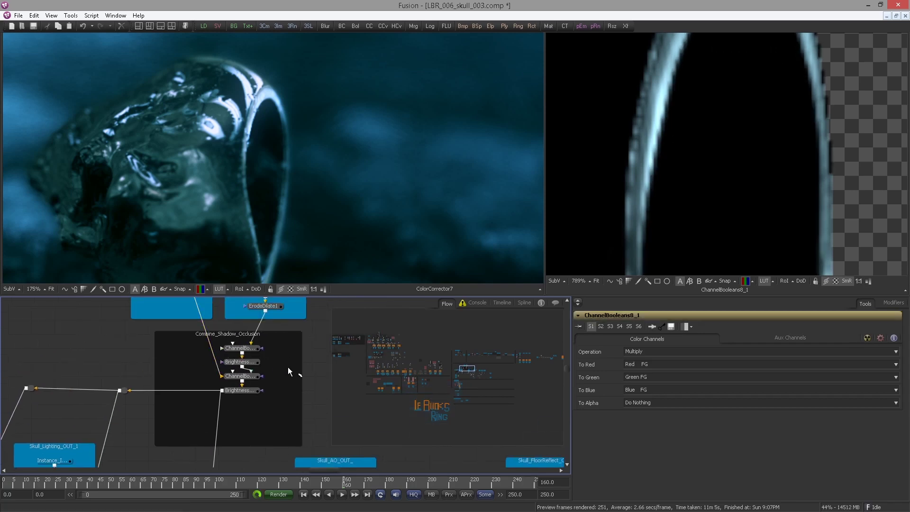
click(279, 325)
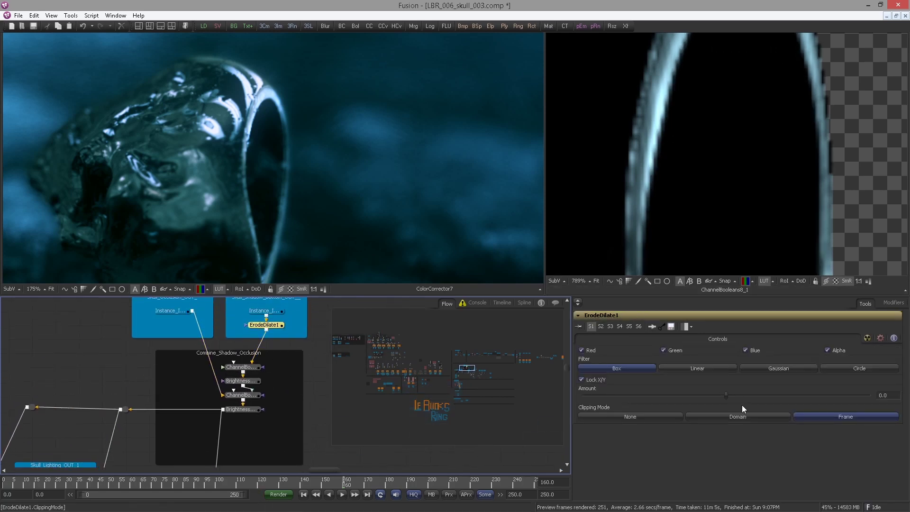
drag(727, 396, 721, 396)
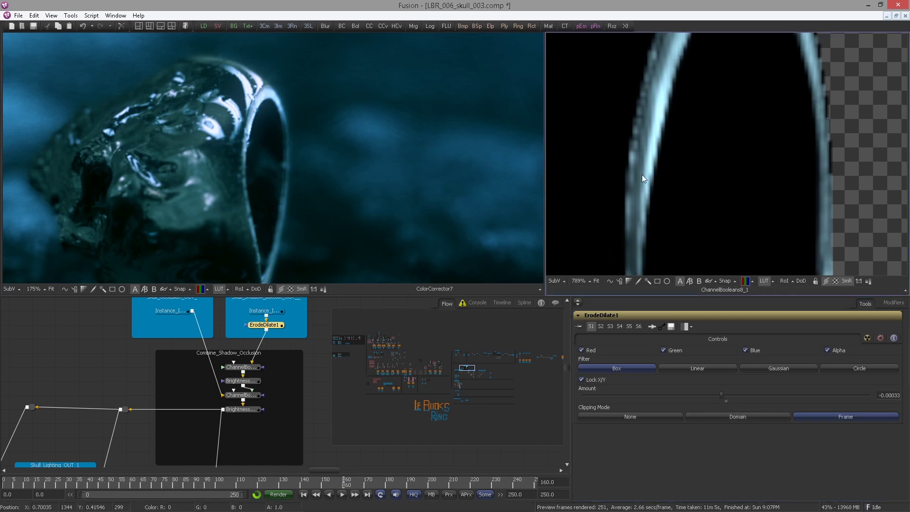
- Toggle ErodeDilate1 off and on while comparing the rim brightness in the second viewer
scroll(730, 181, down, 3)
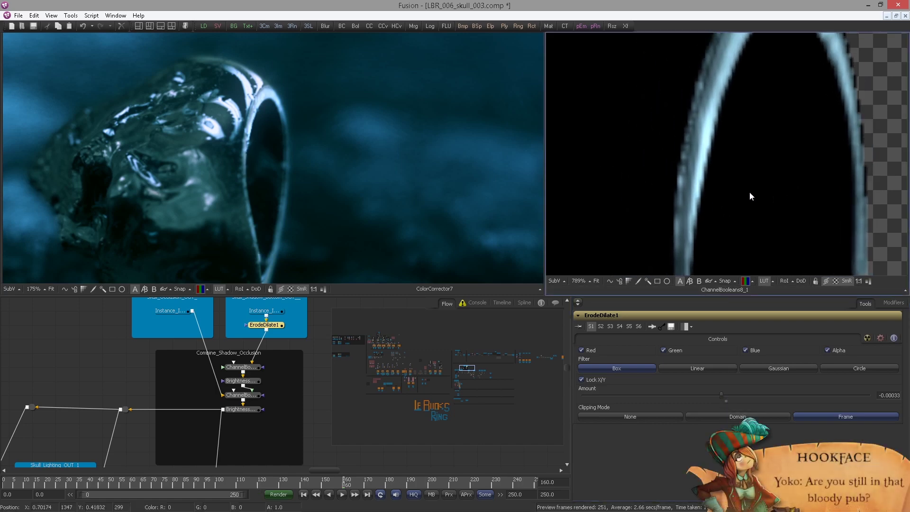
scroll(713, 184, down, 3)
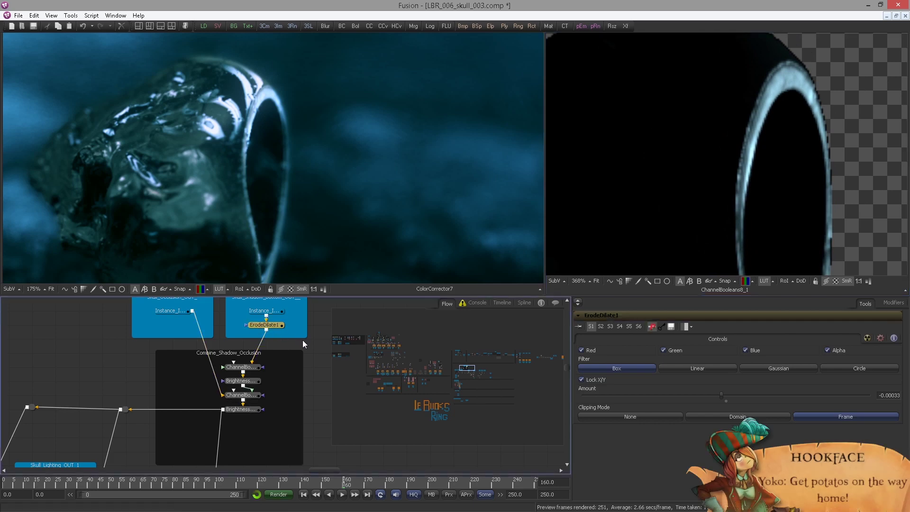
key(ctrl+p)
key(ctrl+p)
key(ctrl+p)
scroll(784, 190, down, 1)
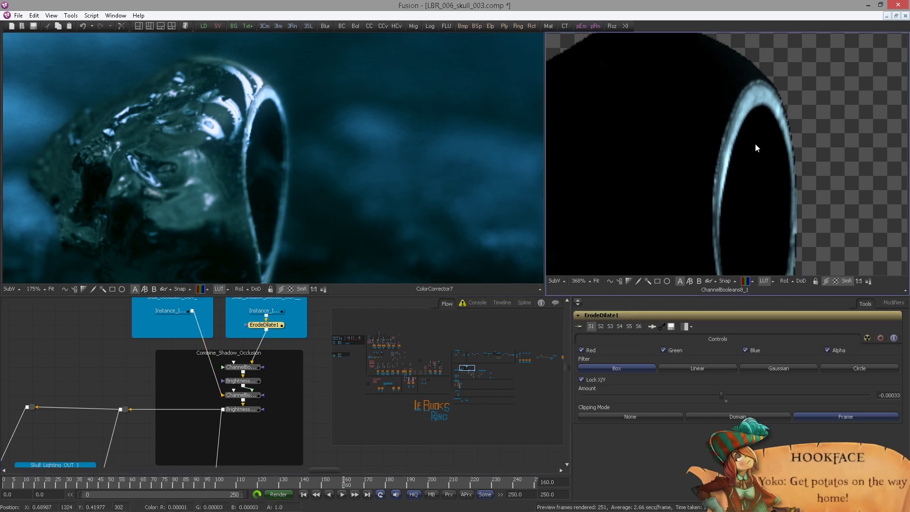
scroll(781, 154, down, 2)
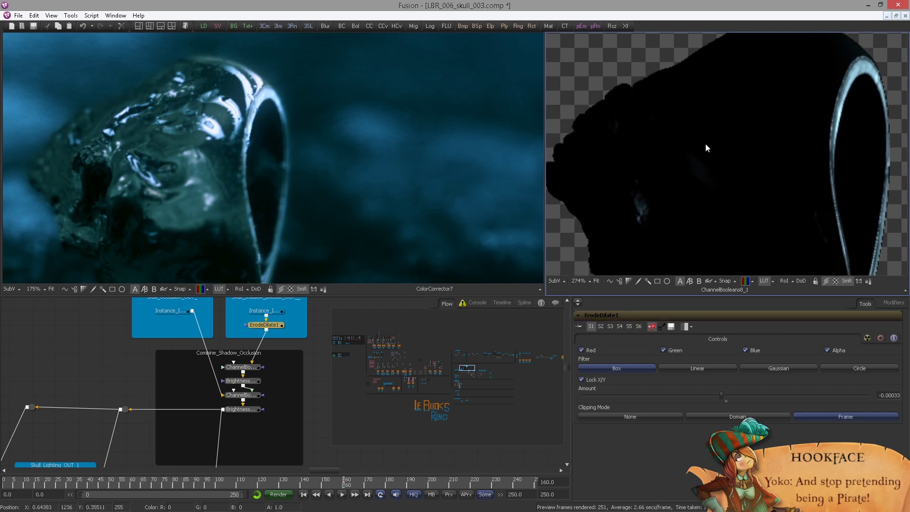
- Inspect the skull, the lower end and the upper arc of the ring in the second viewer to judge the erode's effect
drag(727, 200, 696, 143)
drag(776, 215, 644, 141)
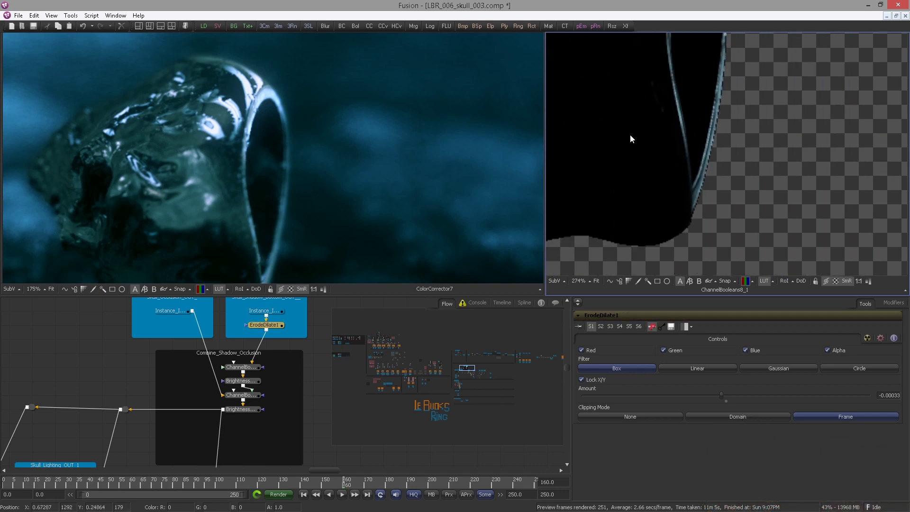
drag(690, 186, 694, 203)
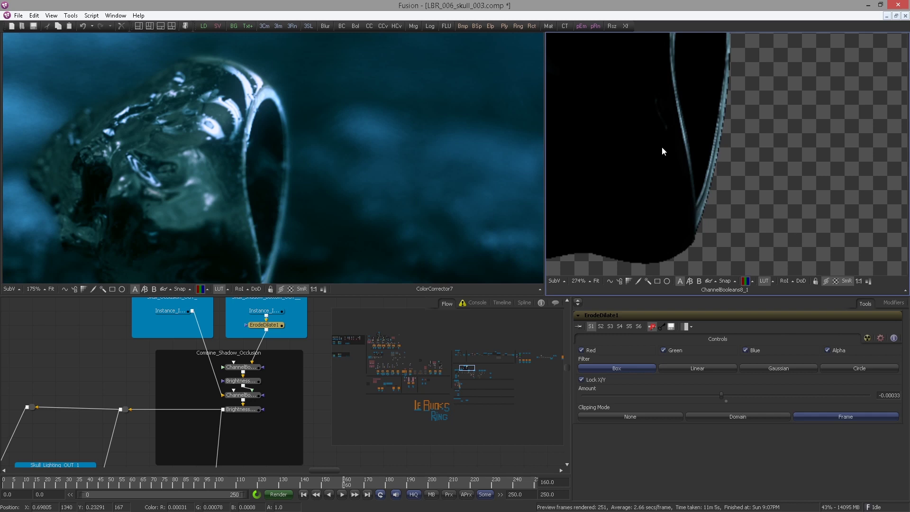
scroll(665, 157, down, 1)
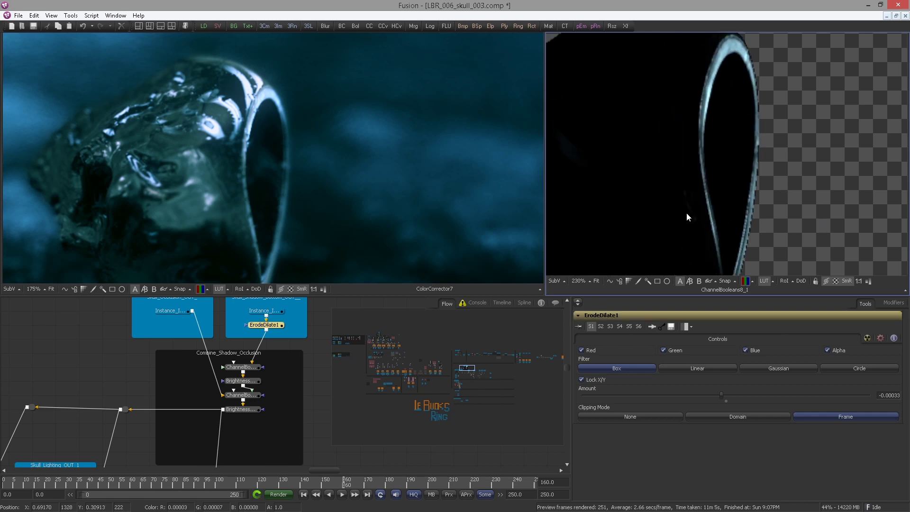
drag(721, 181, 712, 171)
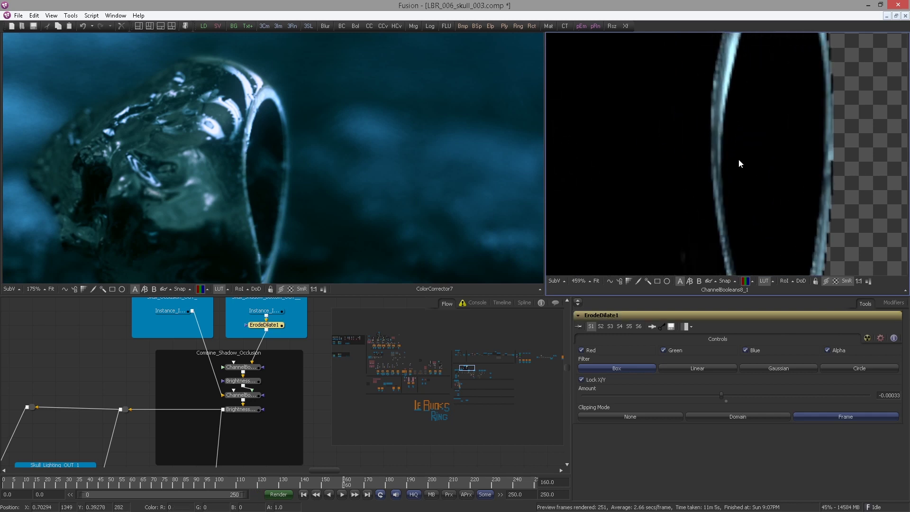
scroll(683, 153, up, 4)
scroll(674, 154, up, 1)
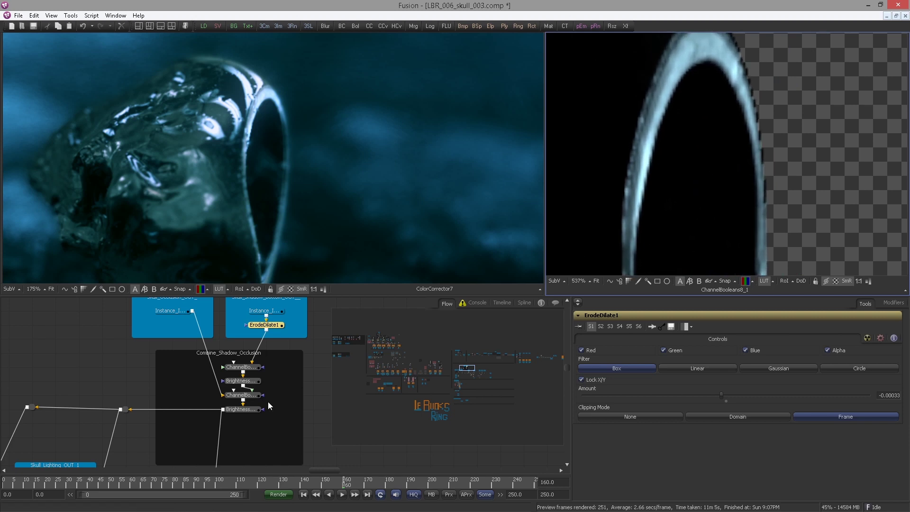
- Check the ChannelBooleans8_1 settings and set the amount of ErodeDilate1 to -0.00041
drag(270, 375, 341, 280)
click(160, 444)
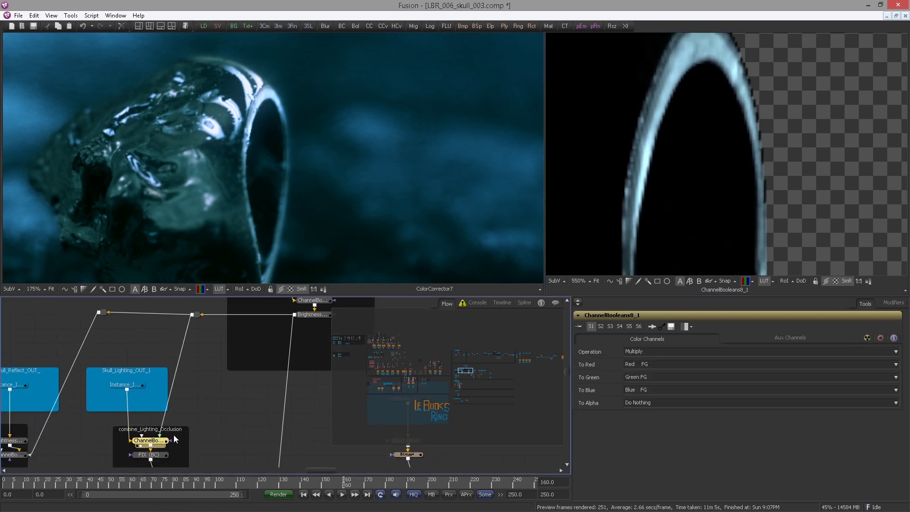
scroll(258, 339, up, 5)
scroll(257, 339, right, 5)
click(247, 316)
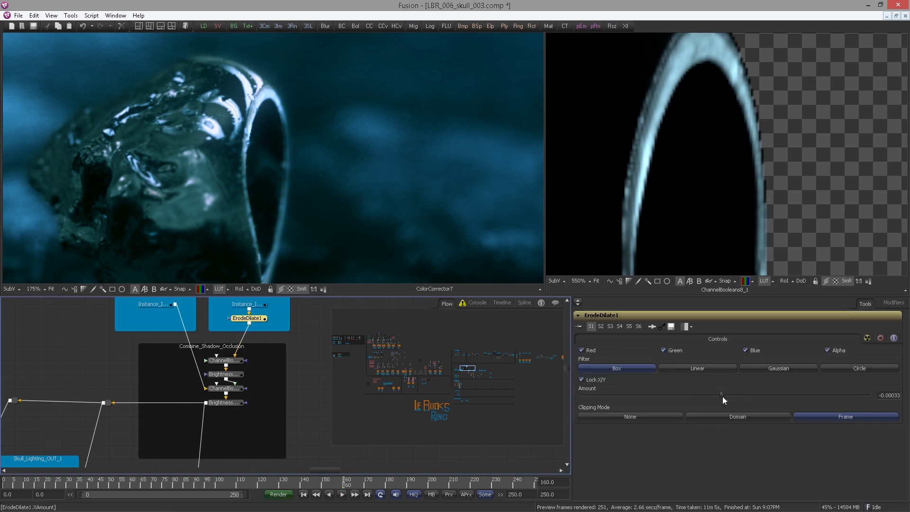
drag(722, 396, 713, 399)
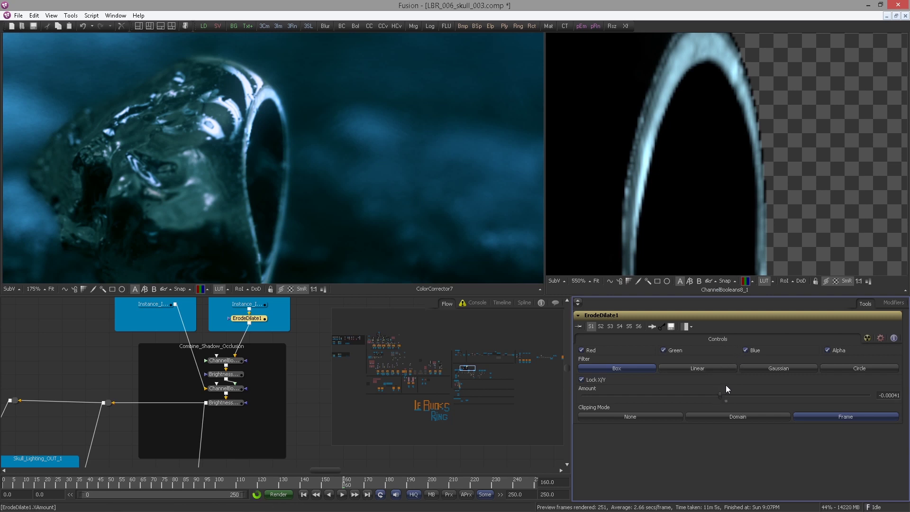
- Show the FIX node of the lighting and occlusion combine in the second viewer and select ChannelBooleans8_1
drag(279, 380, 362, 295)
click(169, 431)
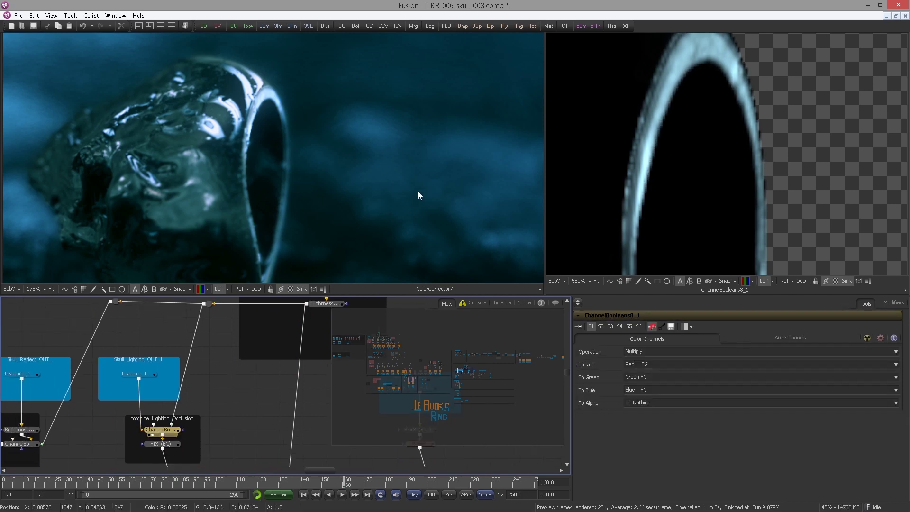
scroll(312, 341, down, 1)
drag(312, 341, 205, 394)
scroll(238, 387, up, 3)
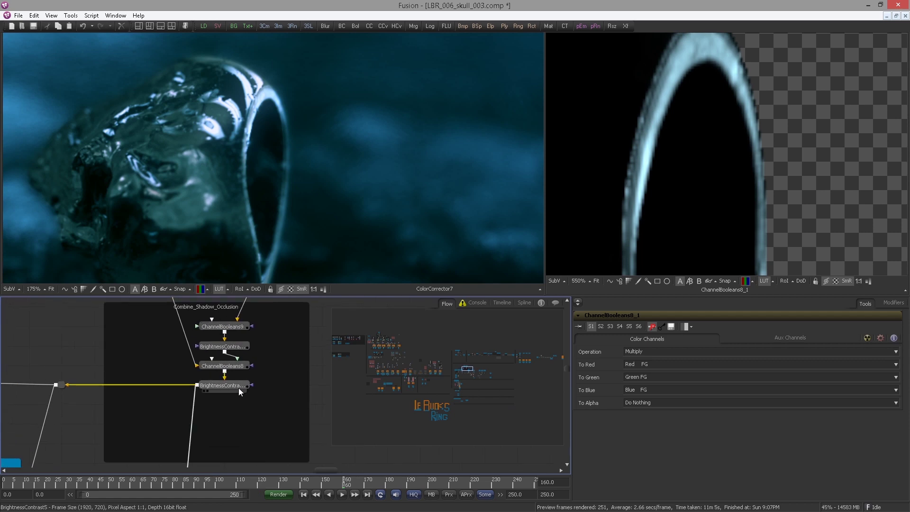
drag(691, 188, 690, 188)
drag(144, 455, 248, 379)
drag(194, 454, 252, 328)
click(195, 335)
key(2)
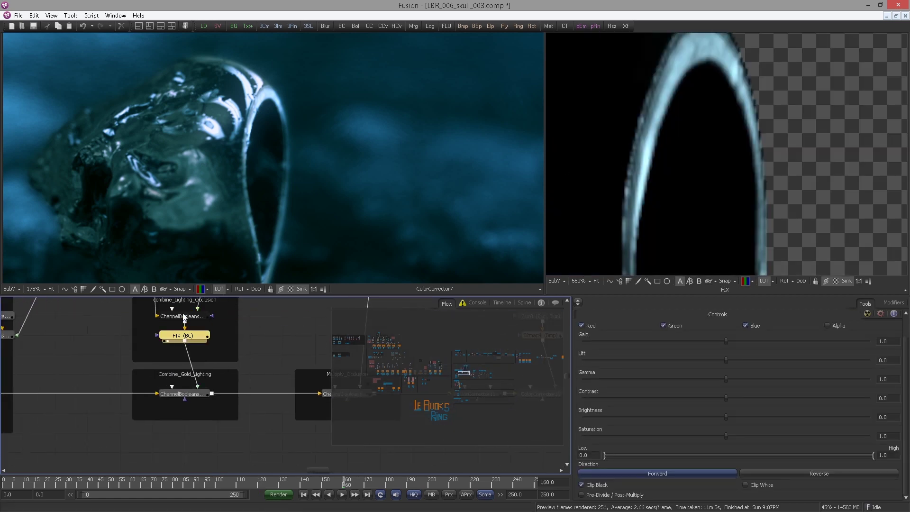
click(198, 321)
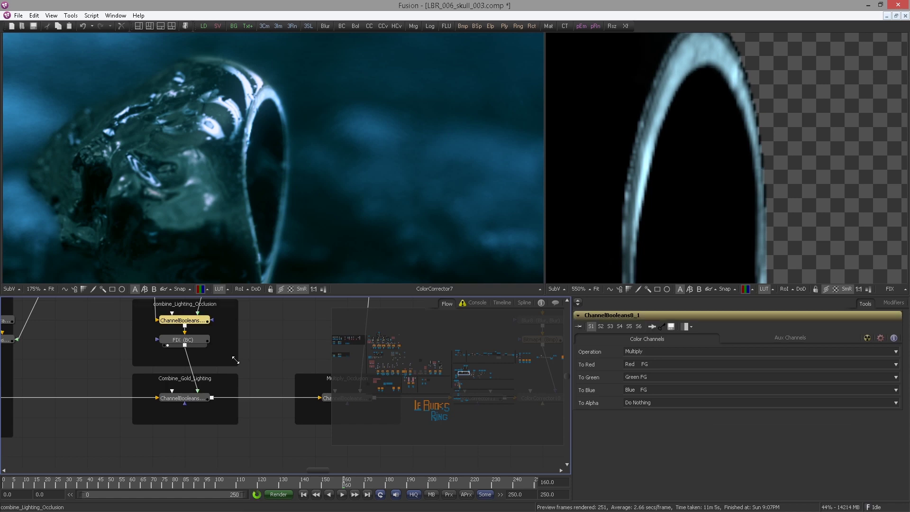
- Examine the ring's rim up close in the first viewer while toggling ChannelBooleans8_1 off and on
drag(290, 179, 289, 215)
scroll(289, 215, up, 3)
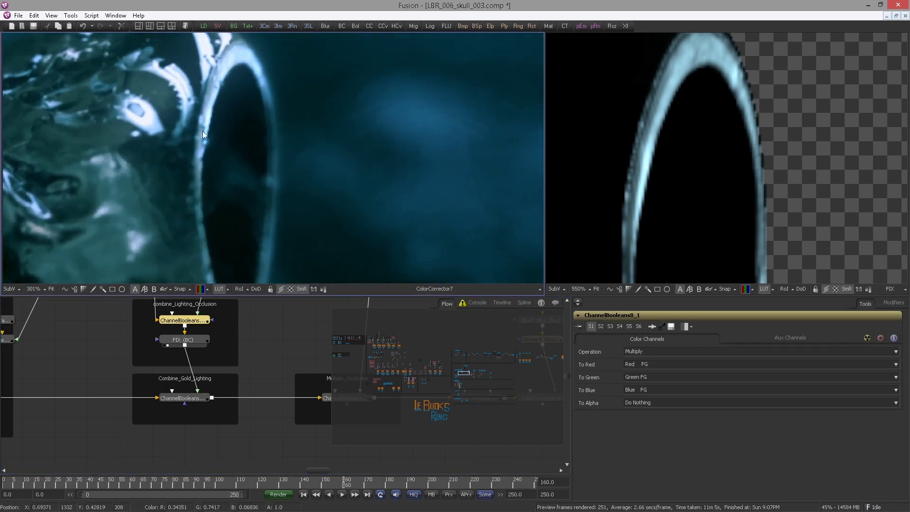
drag(308, 177, 360, 209)
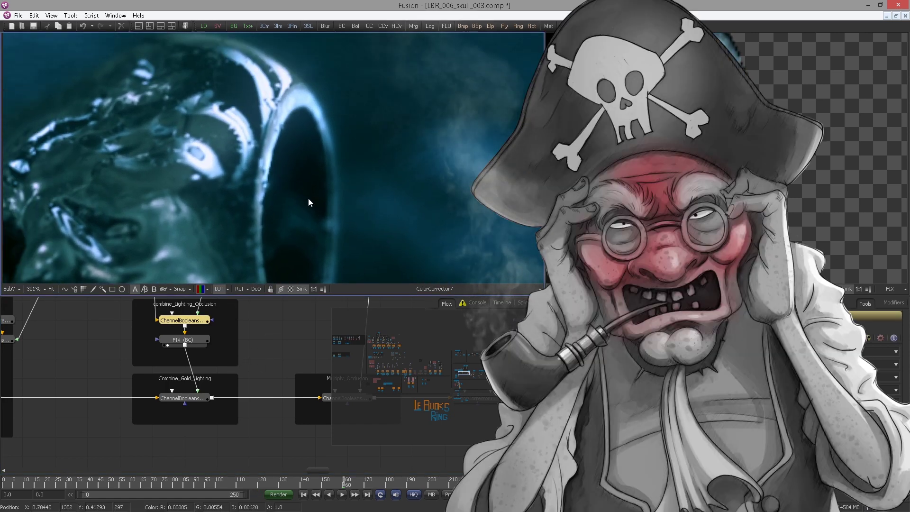
scroll(309, 279, up, 1)
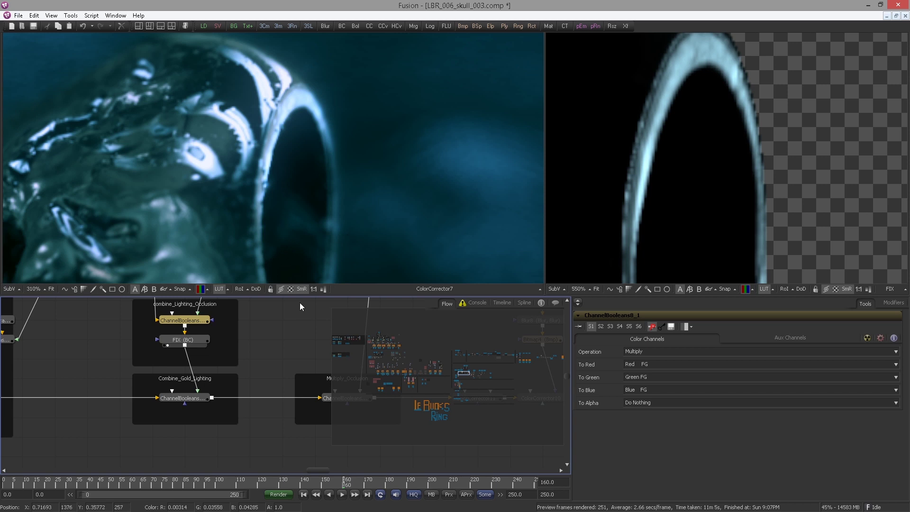
key(ctrl+p)
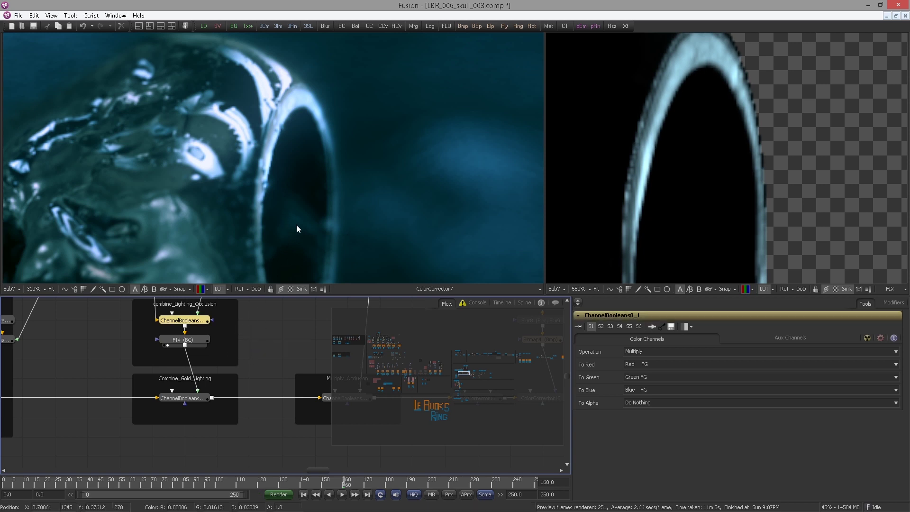
- Show the Combine_Gold_Lighting result in the second viewer and inspect the ring's upper arc and engraved inside
click(261, 334)
drag(198, 397, 773, 129)
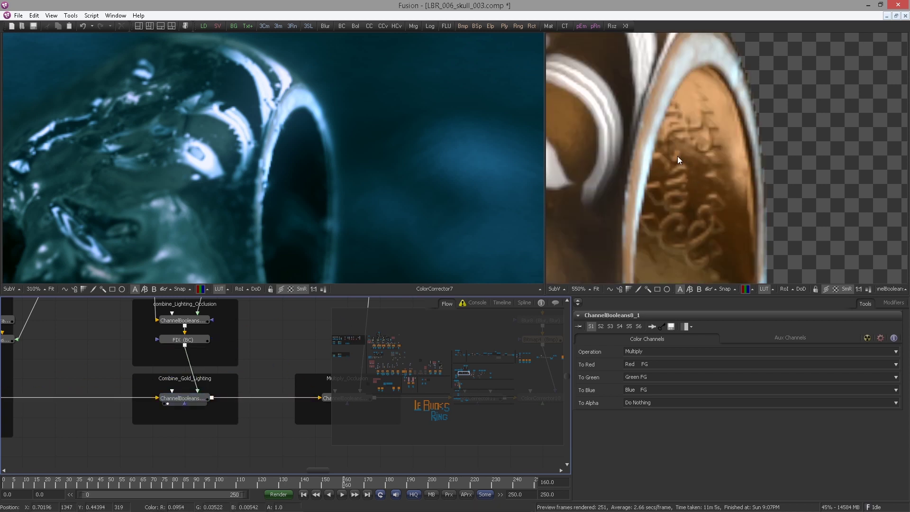
drag(649, 158, 666, 186)
drag(269, 315, 182, 367)
scroll(182, 367, down, 2)
drag(724, 161, 680, 158)
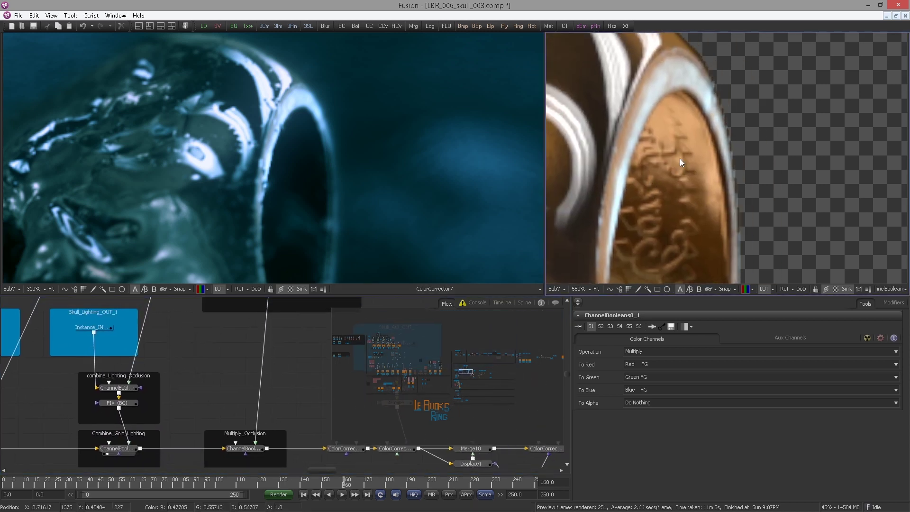
- Set the amount of ErodeDilate1 on the bottom shadow pass to -0.00048
scroll(680, 159, down, 3)
scroll(698, 159, up, 3)
drag(245, 364, 229, 492)
drag(327, 320, 303, 360)
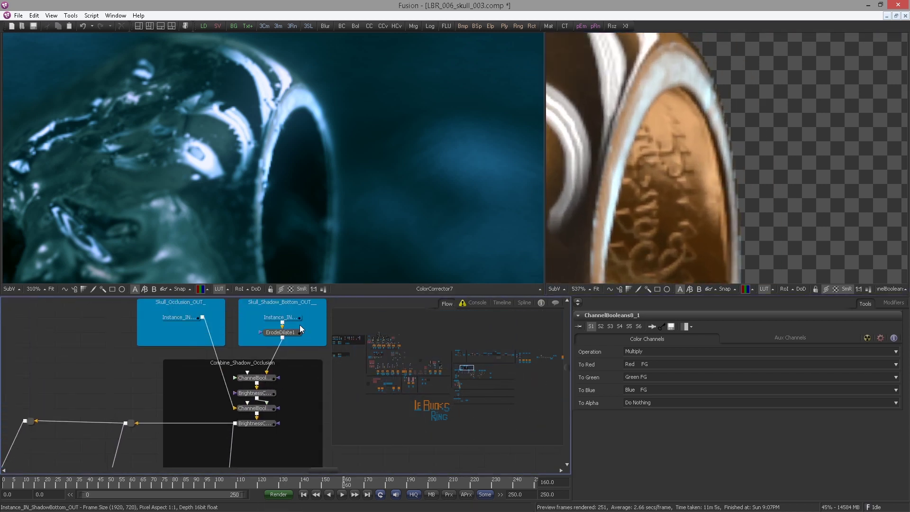
click(297, 332)
drag(720, 396, 709, 401)
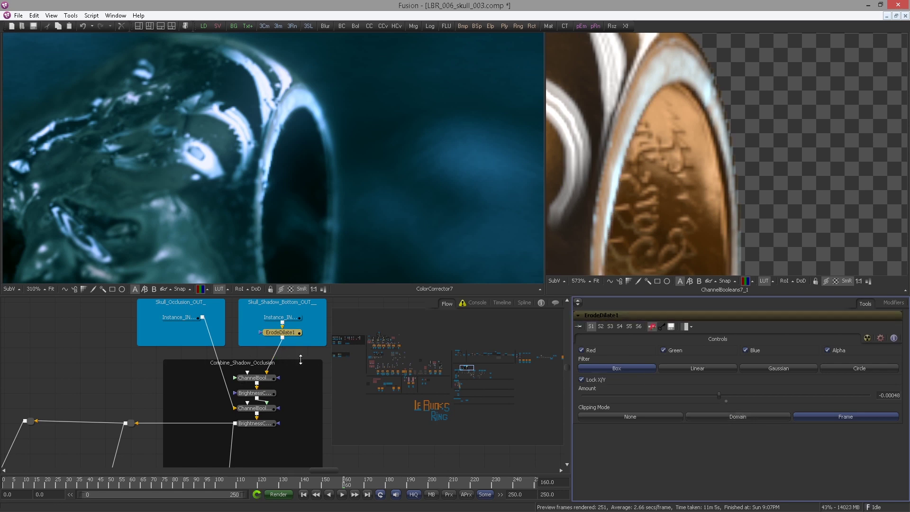
- Toggle ErodeDilate1 off and on repeatedly to compare the rim of the gold lighting result
key(ctrl+p)
key(ctrl+p)
key(ctrl+p)
key(ctrl+p)
key(ctrl+p)
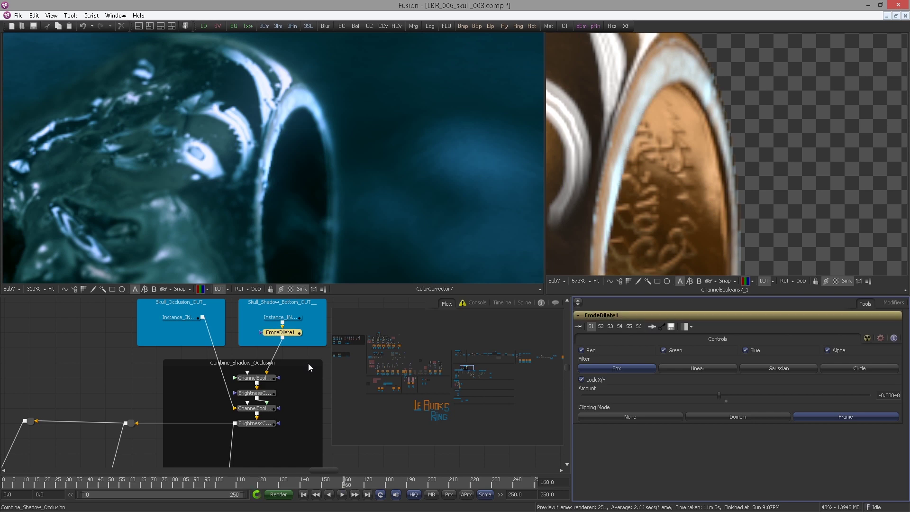
- Show the Multiply_Occlusion result in the second viewer and examine the ring's rim
mouse_move(322, 373)
mouse_down()
mouse_move(270, 315)
mouse_move(209, 314)
mouse_move(280, 381)
mouse_move(320, 373)
mouse_up()
drag(241, 400, 645, 175)
scroll(694, 165, down, 3)
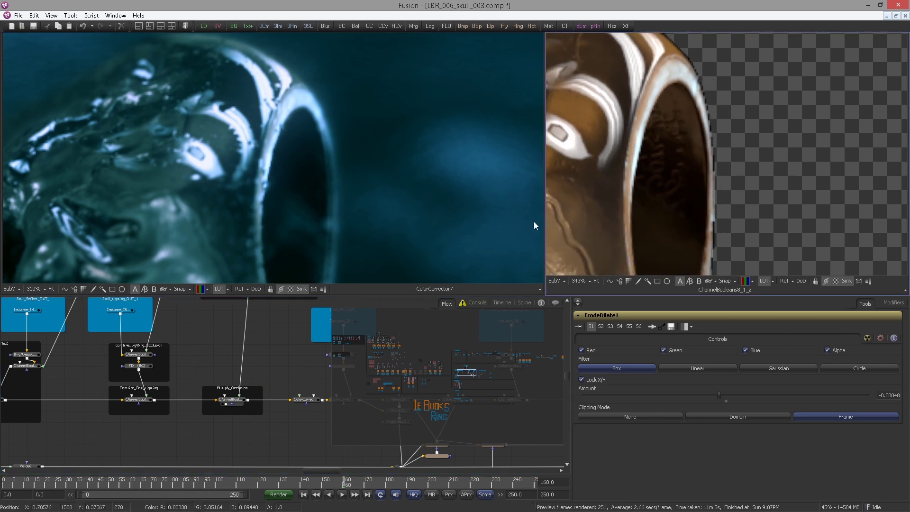
scroll(635, 212, up, 2)
drag(657, 206, 612, 193)
- Trace the skull stream downstream in the second viewer through ColorCorrector13 to Skull_Processed_OUT and examine the rim
drag(327, 376, 569, 258)
drag(358, 373, 172, 379)
drag(224, 405, 629, 228)
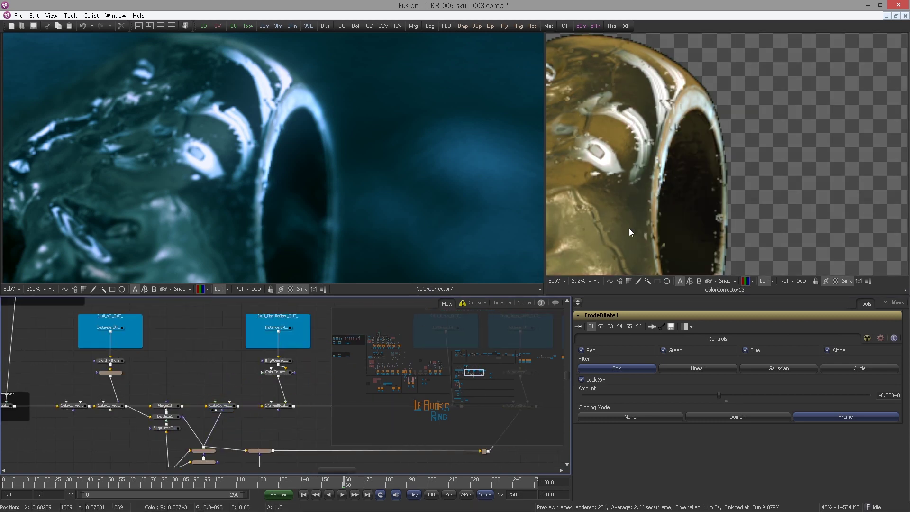
drag(428, 403, 592, 205)
drag(306, 380, 55, 387)
drag(321, 414, 604, 215)
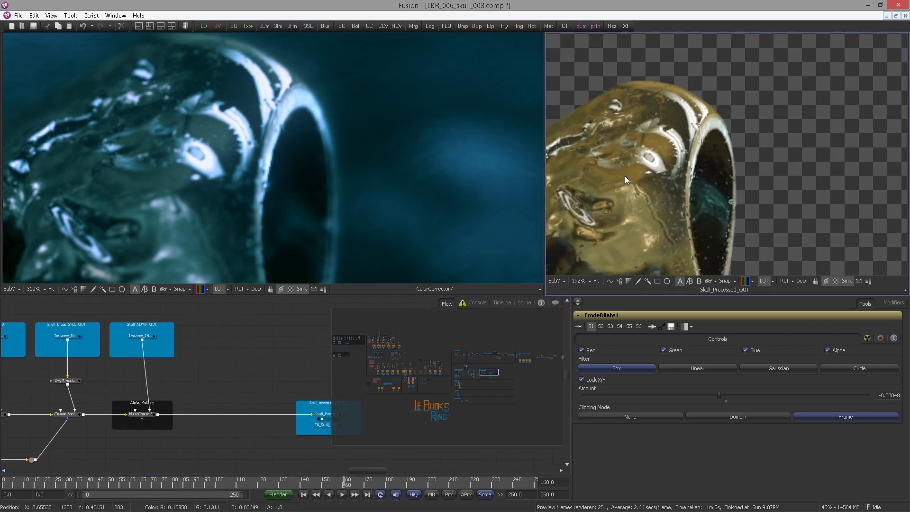
scroll(693, 176, up, 2)
scroll(701, 193, down, 3)
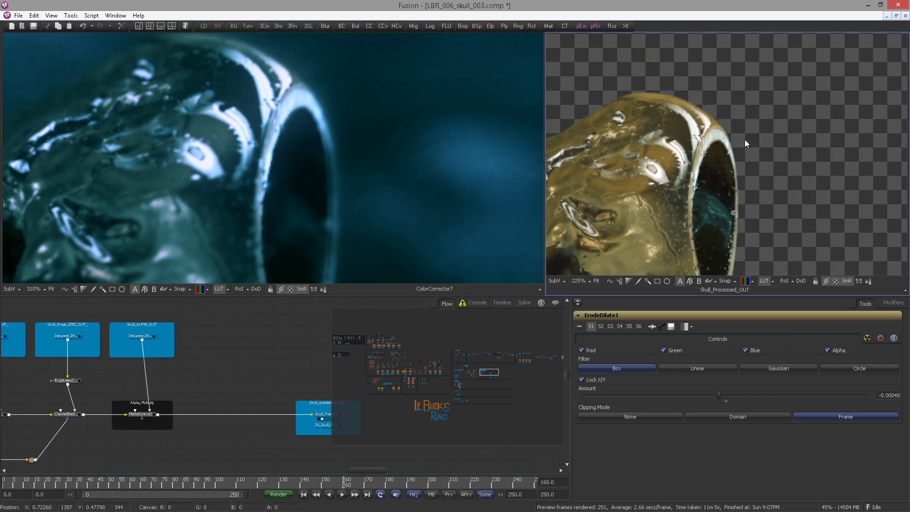
- Locate the Ground_DOF_1 group in the flow and show Instance_IN_Ground_DOF_OUT in the second viewer
drag(268, 354, 87, 399)
scroll(169, 371, down, 5)
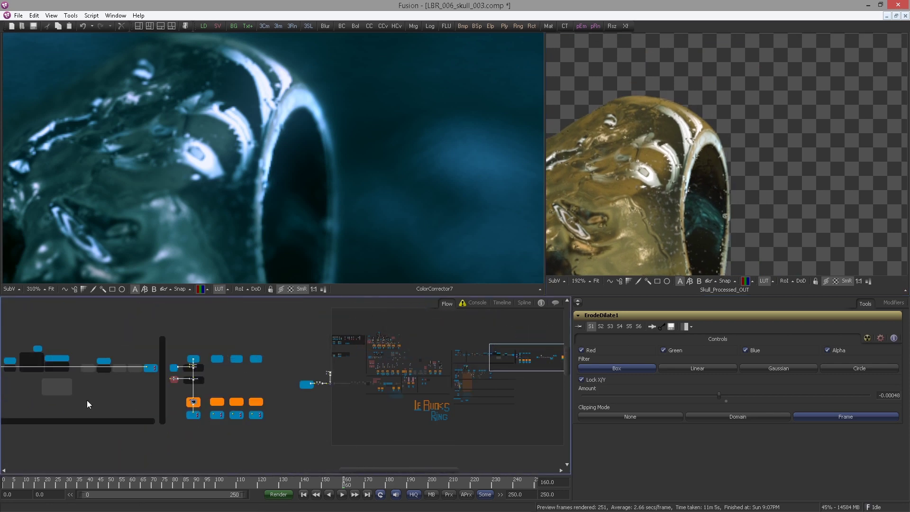
scroll(327, 387, up, 5)
drag(288, 404, 430, 410)
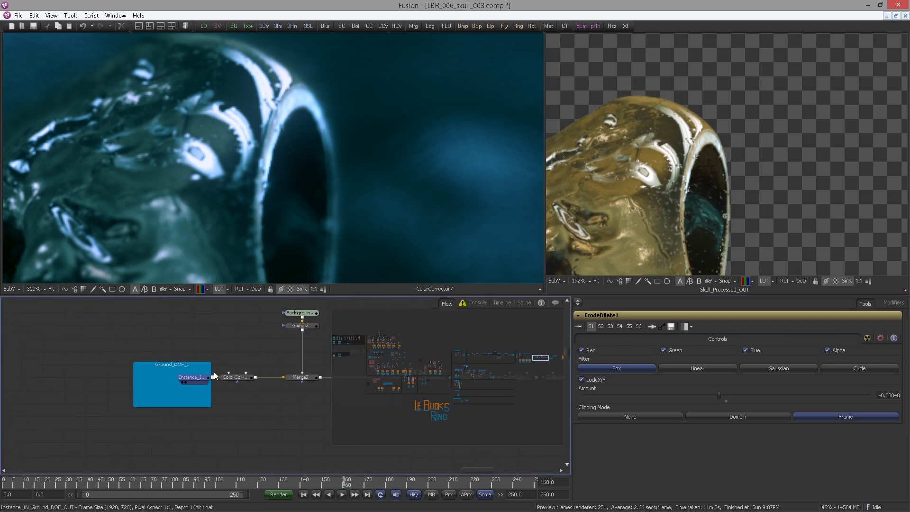
mouse_move(182, 376)
mouse_down()
mouse_move(162, 377)
mouse_move(203, 377)
mouse_move(170, 378)
mouse_up()
key(2)
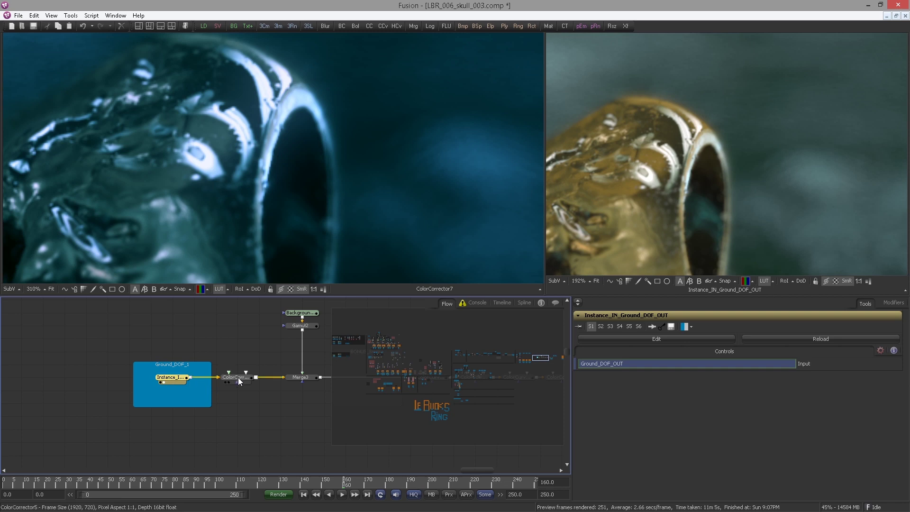
- Step through the final grading nodes in the second viewer up to BrightnessContrast2 and inspect the rim up close
drag(534, 249, 616, 213)
drag(310, 380, 620, 200)
drag(389, 406, 139, 418)
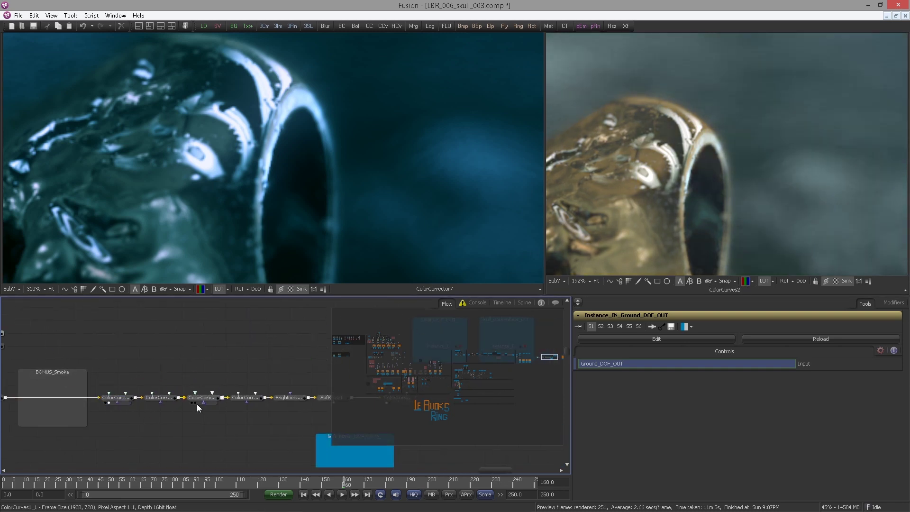
drag(197, 400, 684, 213)
drag(218, 385, 627, 220)
drag(683, 174, 794, 199)
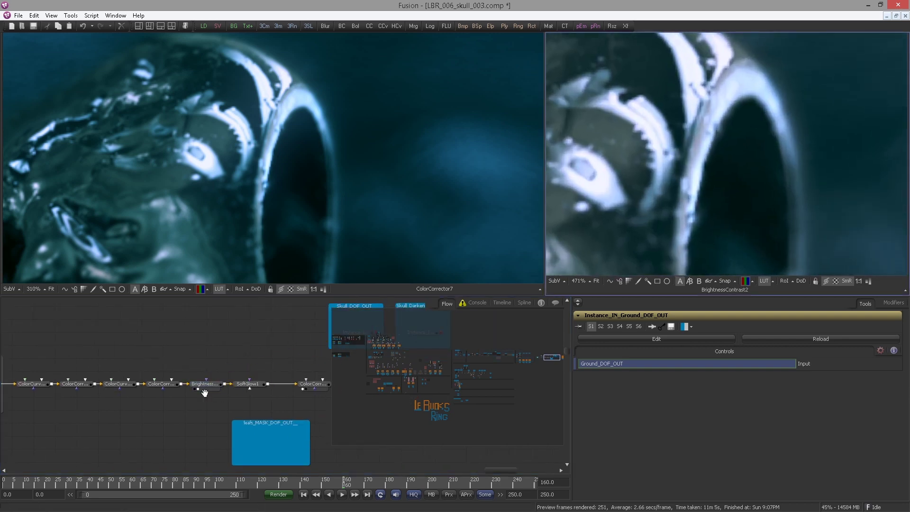
- Compare the neighbouring color corrections around BrightnessContrast2 in the second viewer, including ColorCorrector6
drag(205, 394, 203, 389)
drag(164, 381, 627, 227)
drag(116, 381, 559, 192)
drag(197, 380, 593, 173)
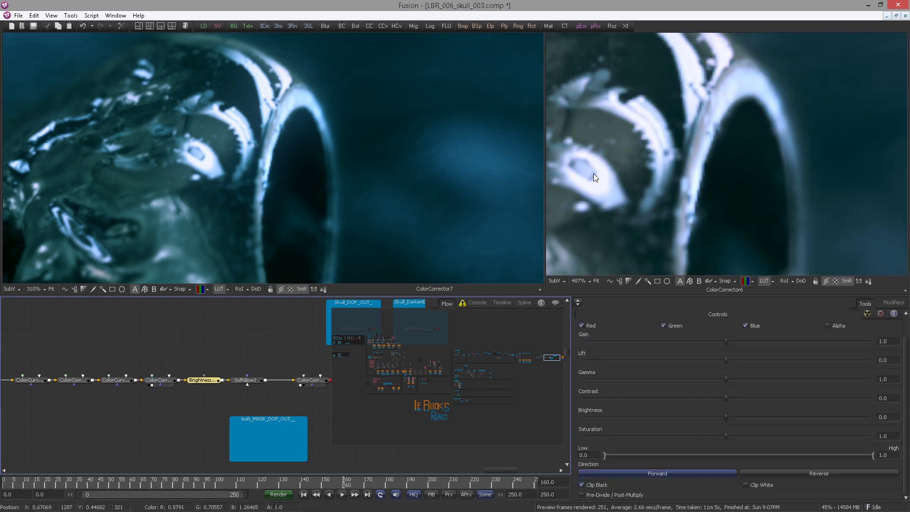
drag(165, 385, 119, 374)
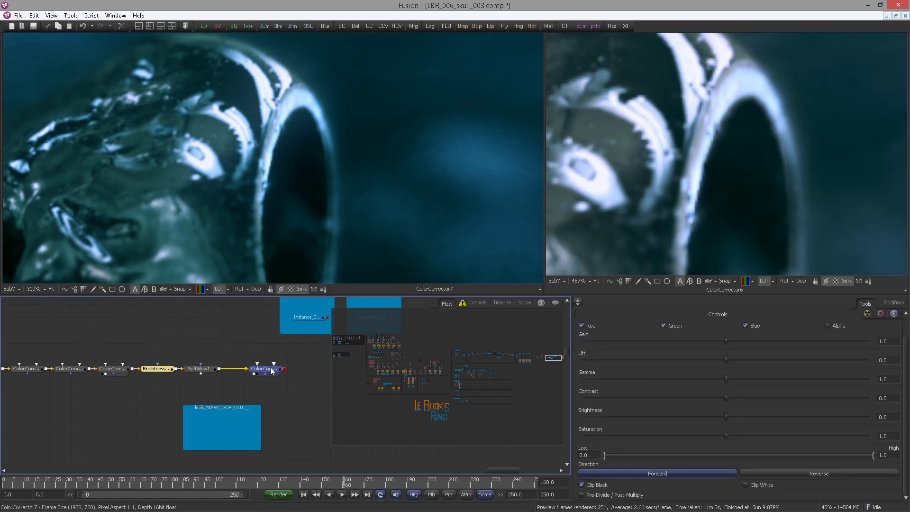
- Check ColorCorrector7 in the second viewer, clear that viewer and examine the whole ring in the first one
drag(270, 368, 675, 137)
scroll(199, 175, down, 3)
click(260, 372)
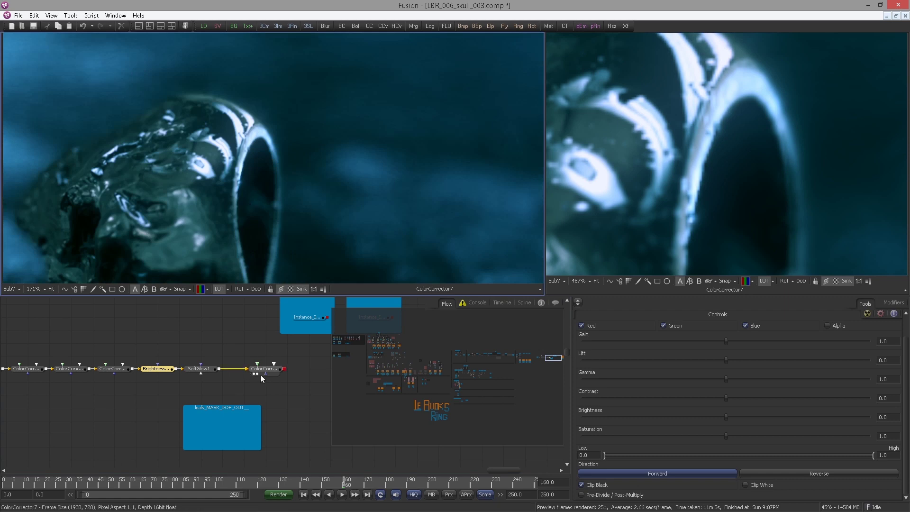
click(256, 374)
scroll(196, 199, down, 1)
drag(176, 157, 261, 138)
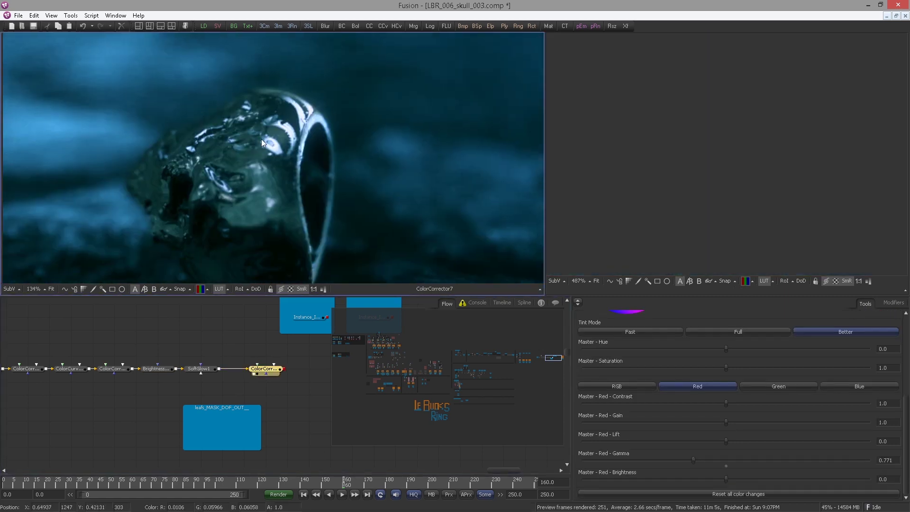
scroll(182, 118, down, 1)
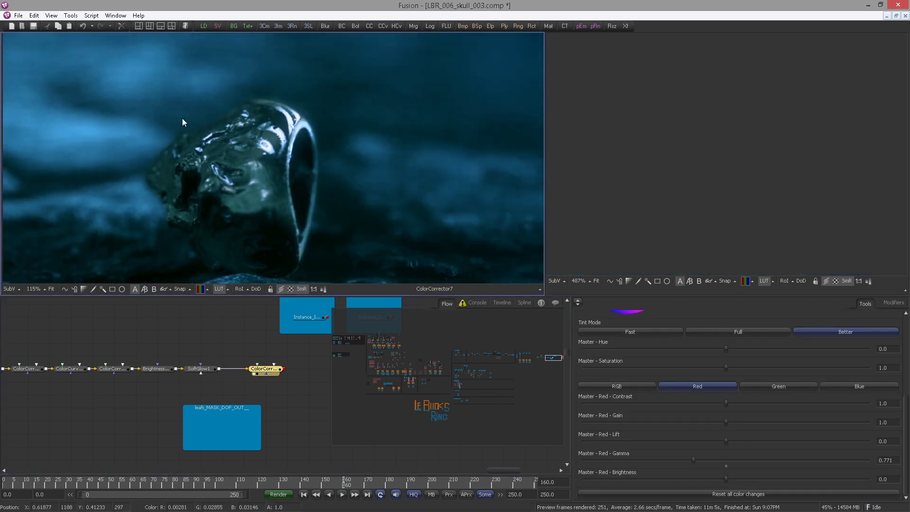
- Set the first viewer's zoom to 100% to judge the ring at actual size
click(34, 289)
click(45, 246)
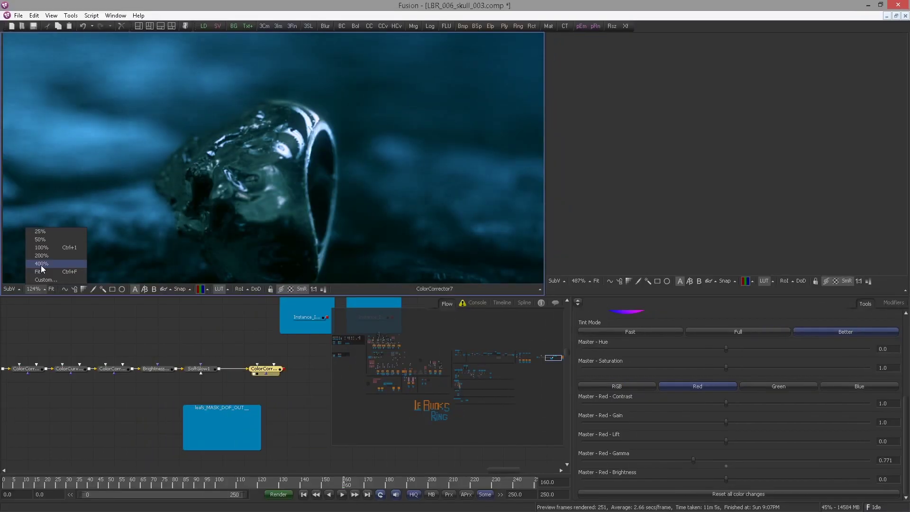
click(41, 264)
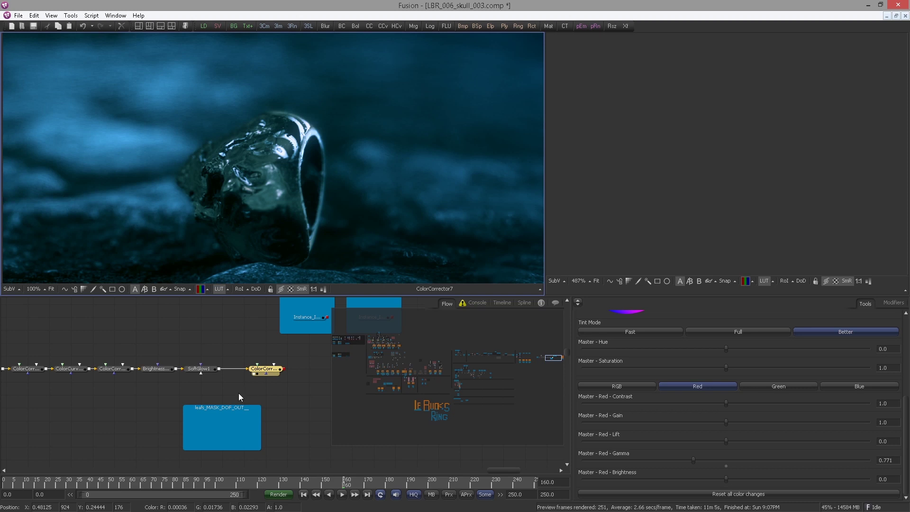
- Review the full final frame from ColorCorrector7 and get an overview of the surrounding node flow
click(266, 371)
drag(245, 212, 269, 198)
scroll(292, 193, down, 4)
scroll(222, 348, down, 4)
drag(138, 337, 252, 343)
scroll(162, 350, down, 3)
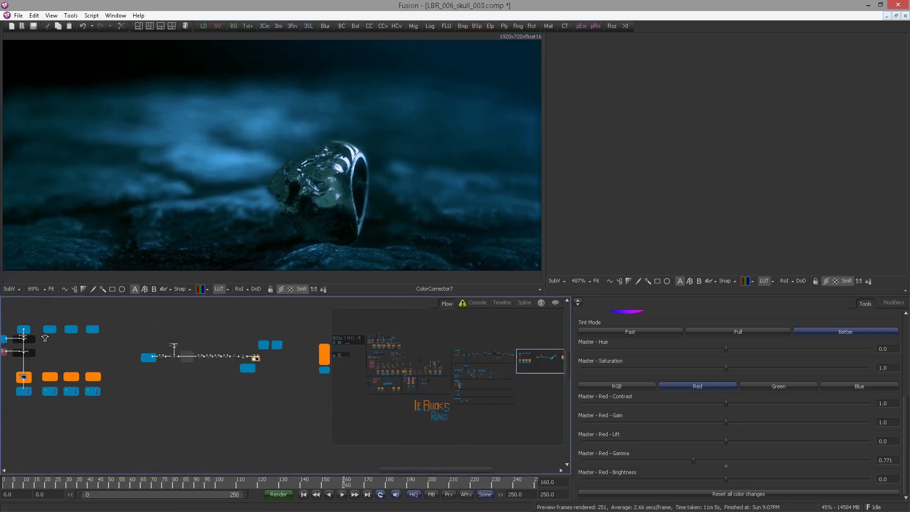